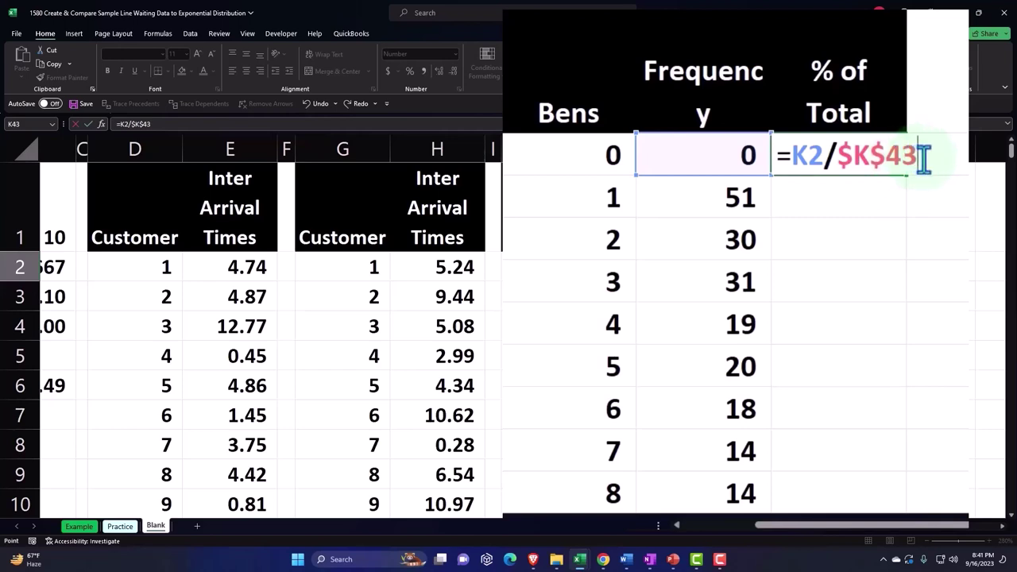
# Step: Fill the % of Total column from L2 down with =K2/$K$43, formatted as percentages with two decimals
pyautogui.press('Return')
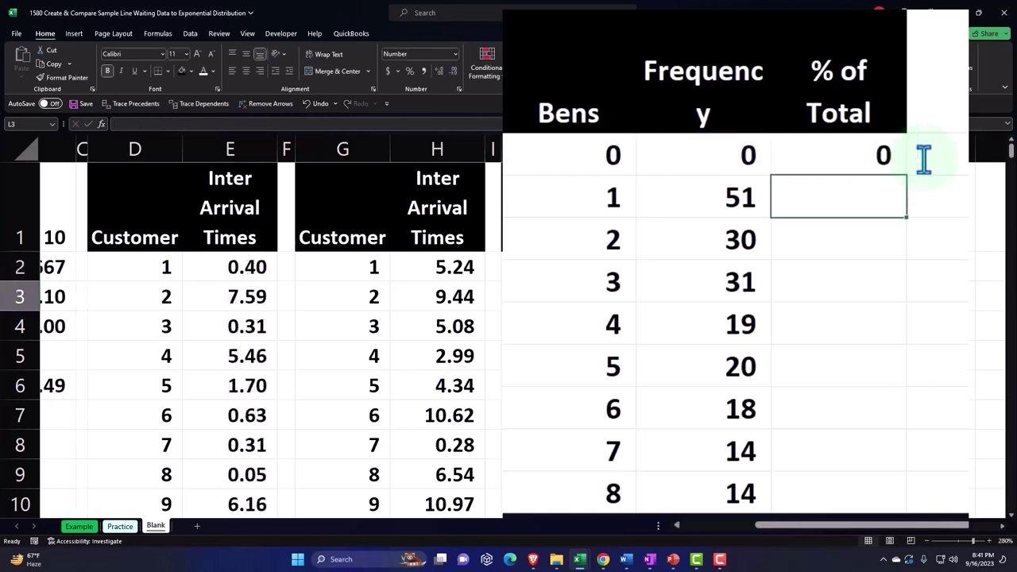
pyautogui.click(780, 279)
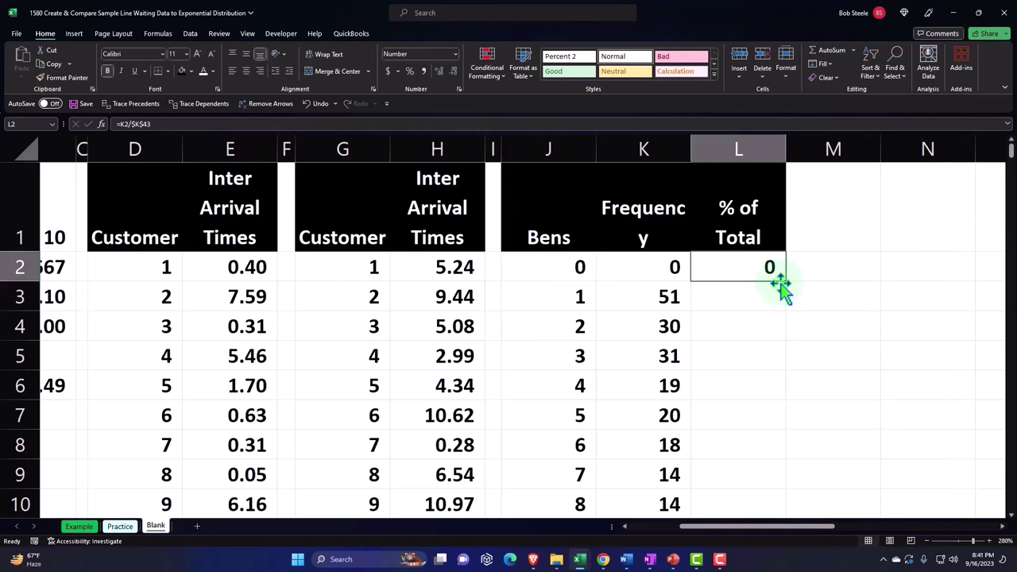
pyautogui.click(410, 72)
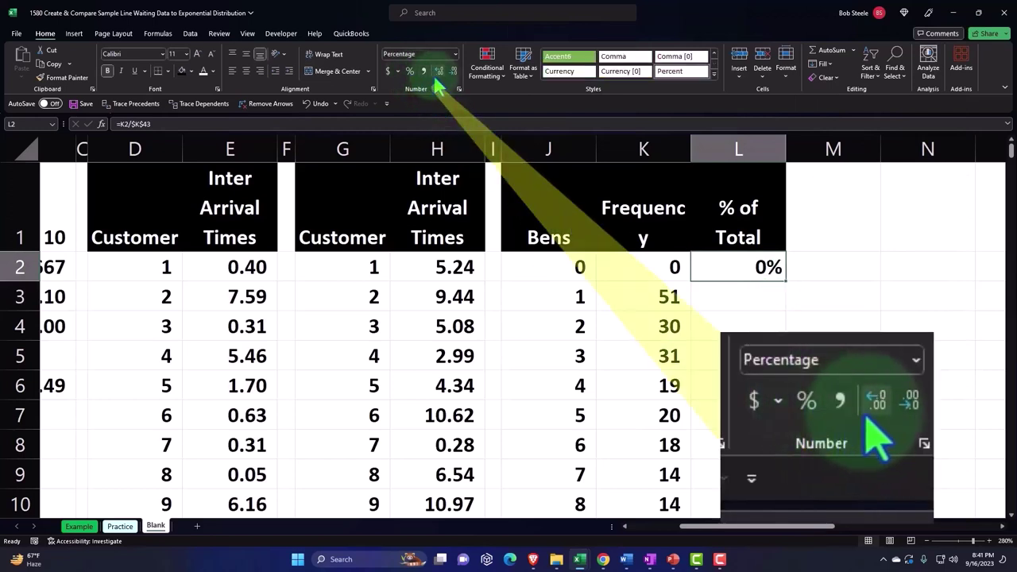
pyautogui.click(438, 74)
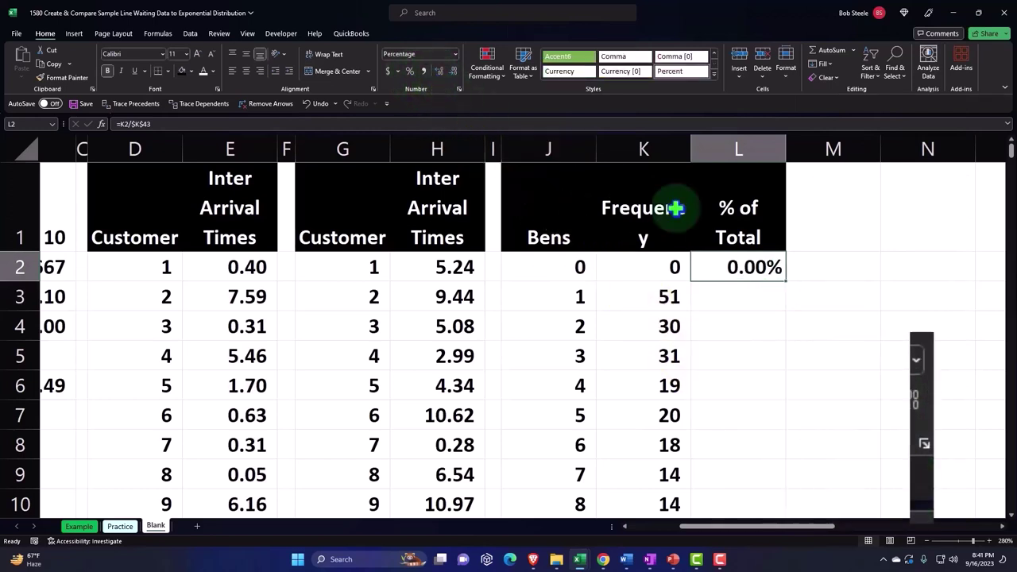
pyautogui.doubleClick(787, 282)
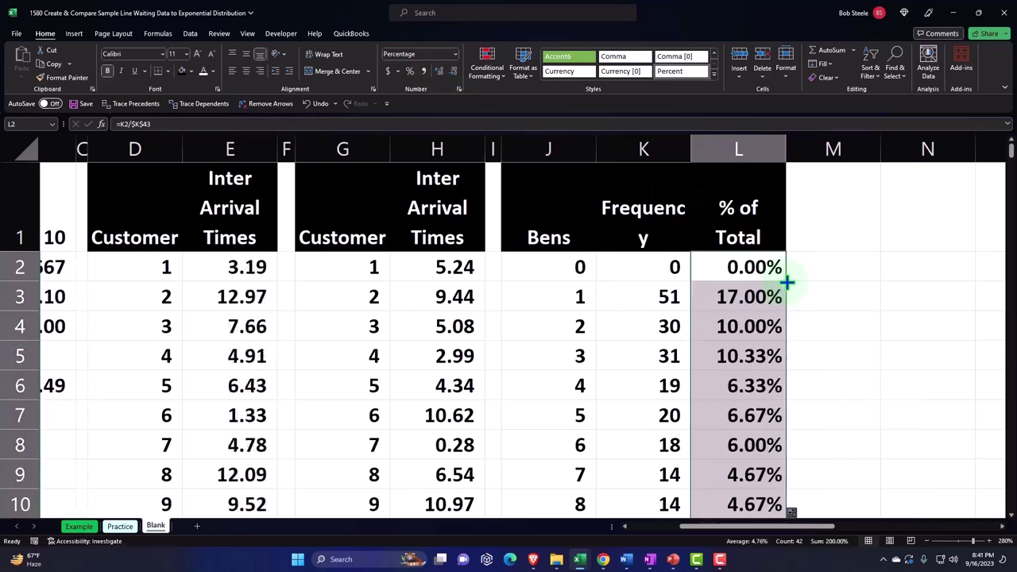
# Step: Replace the copied formula in L43 of the Total row with an AutoSum of the % of Total values
pyautogui.scroll(-13, 786, 282)
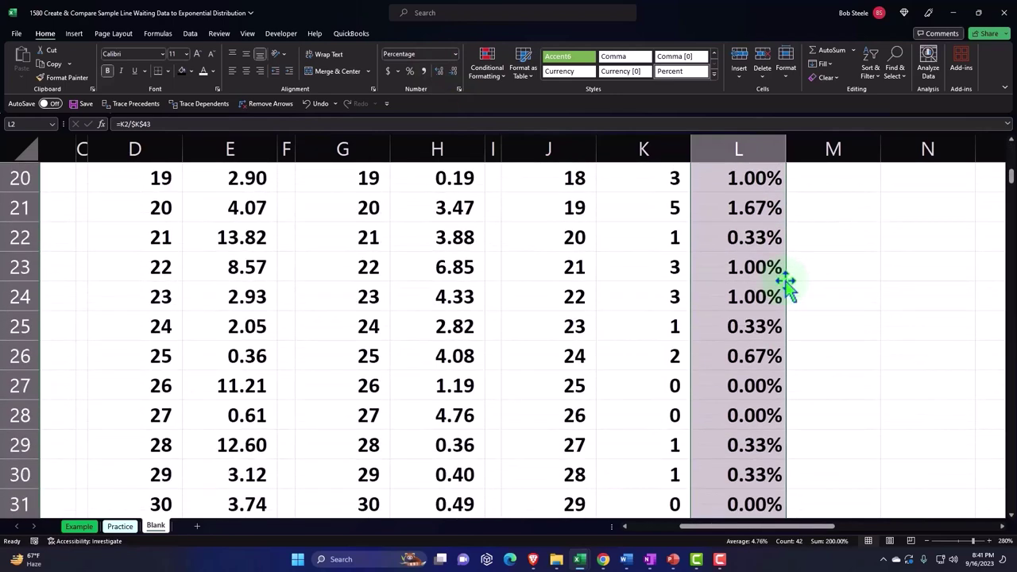
pyautogui.click(737, 240)
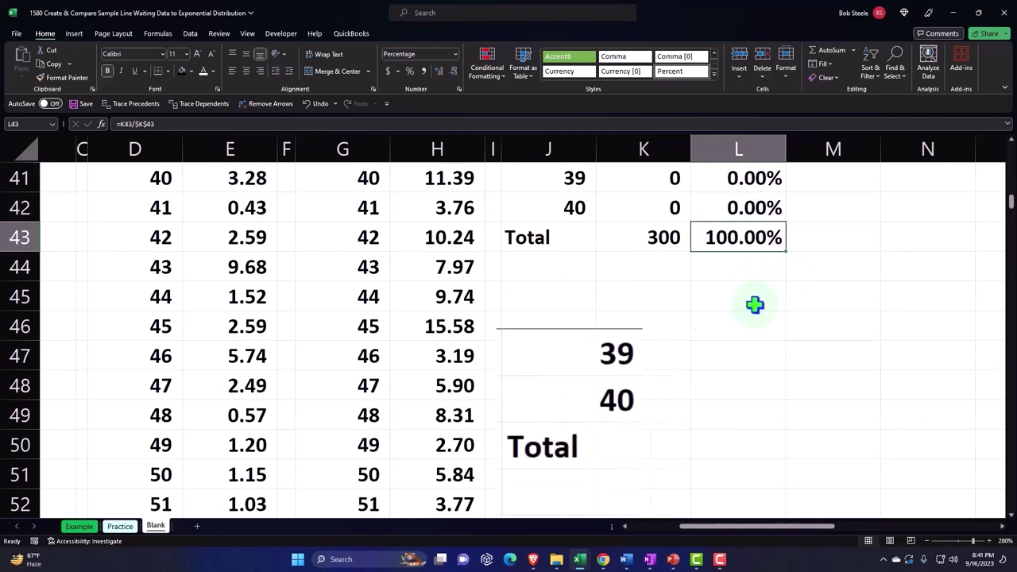
pyautogui.press('F2')
pyautogui.press('BackSpace')
pyautogui.press('BackSpace')
pyautogui.press('BackSpace')
pyautogui.press('BackSpace')
pyautogui.press('BackSpace')
pyautogui.press('BackSpace')
pyautogui.press('BackSpace')
pyautogui.press('BackSpace')
pyautogui.press('BackSpace')
pyautogui.press('BackSpace')
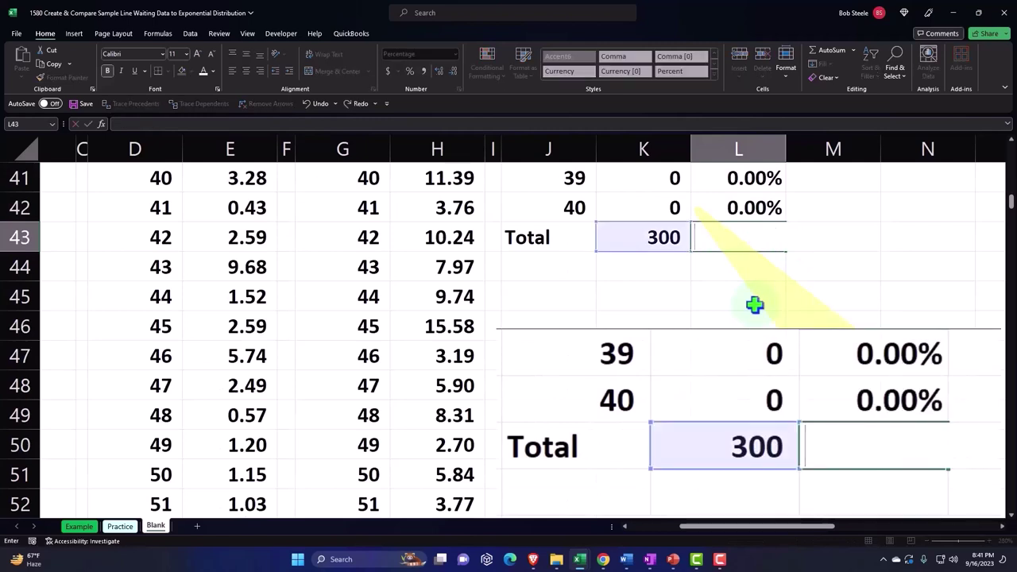
pyautogui.press('Return')
pyautogui.press('Up')
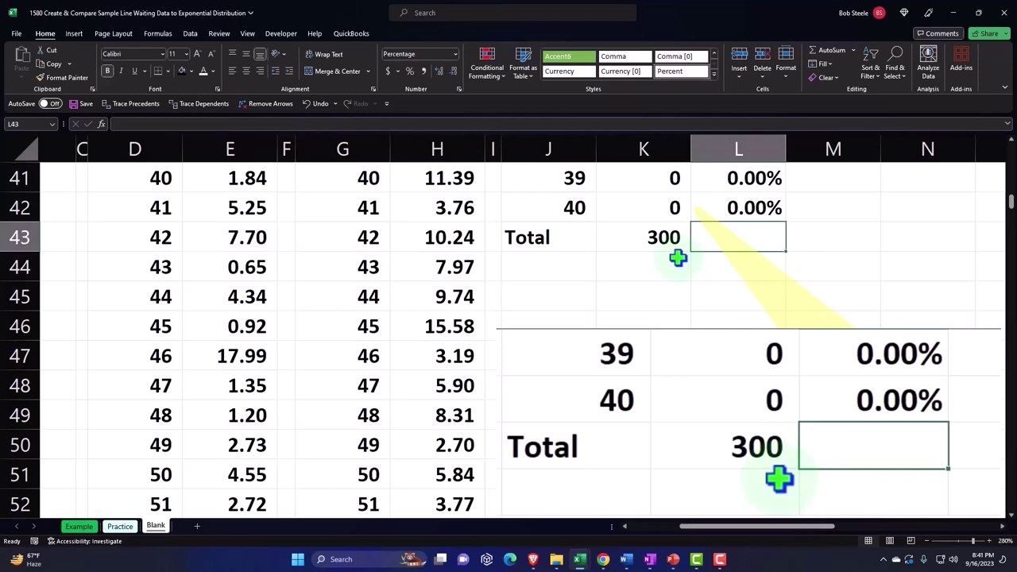
pyautogui.hotkey('alt', '=')
pyautogui.press('Return')
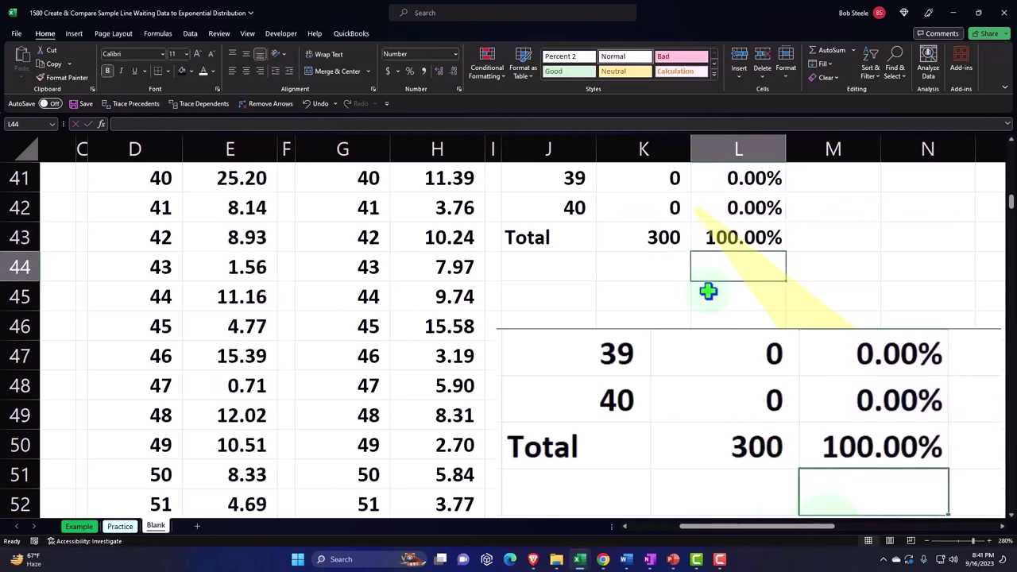
# Step: Insert a 2-D clustered column chart from the Frequency data in K1:K42
pyautogui.scroll(13, 708, 290)
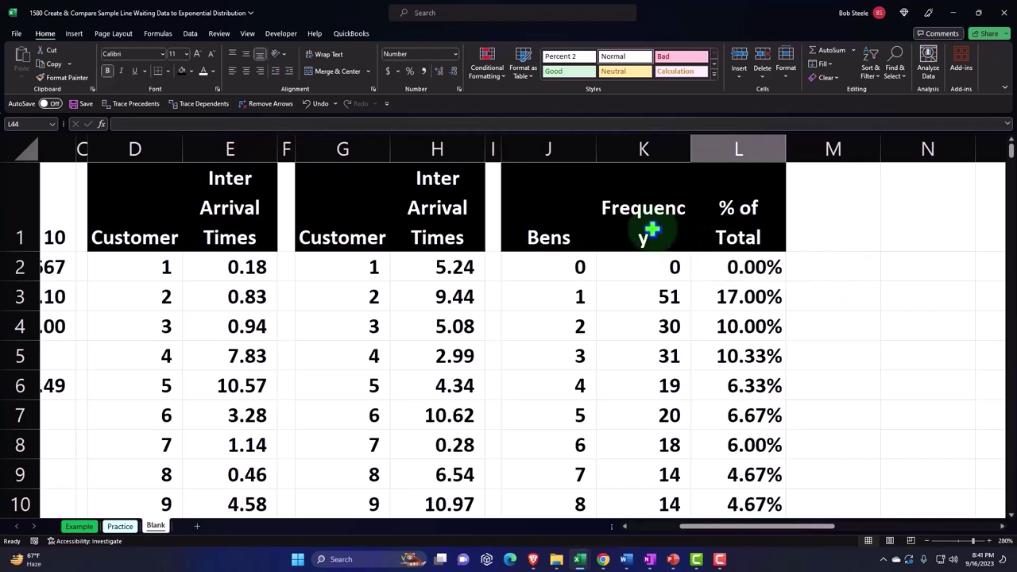
pyautogui.moveTo(653, 99); pyautogui.dragTo(651, 448)
pyautogui.scroll(11, 651, 448)
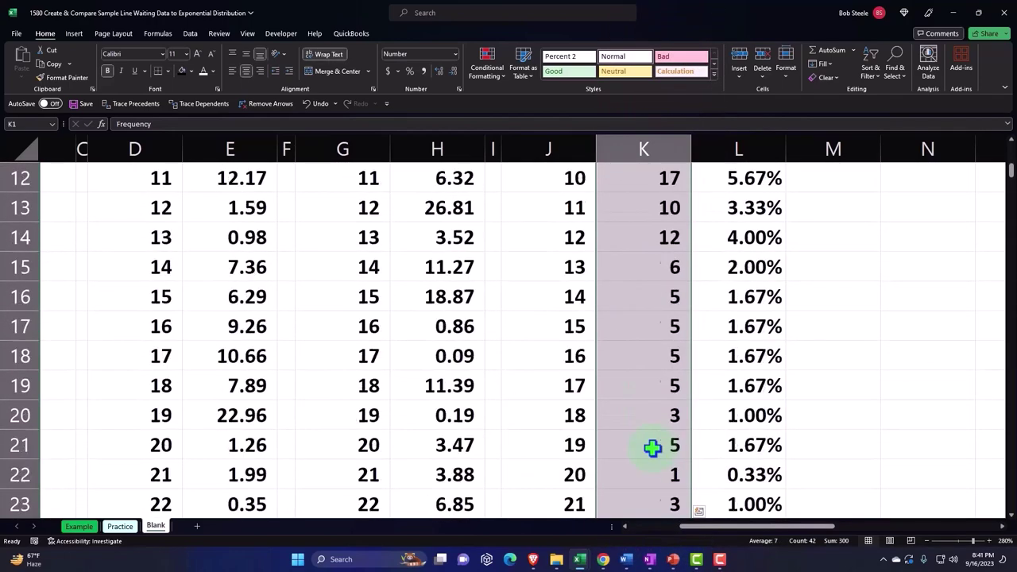
pyautogui.click(74, 34)
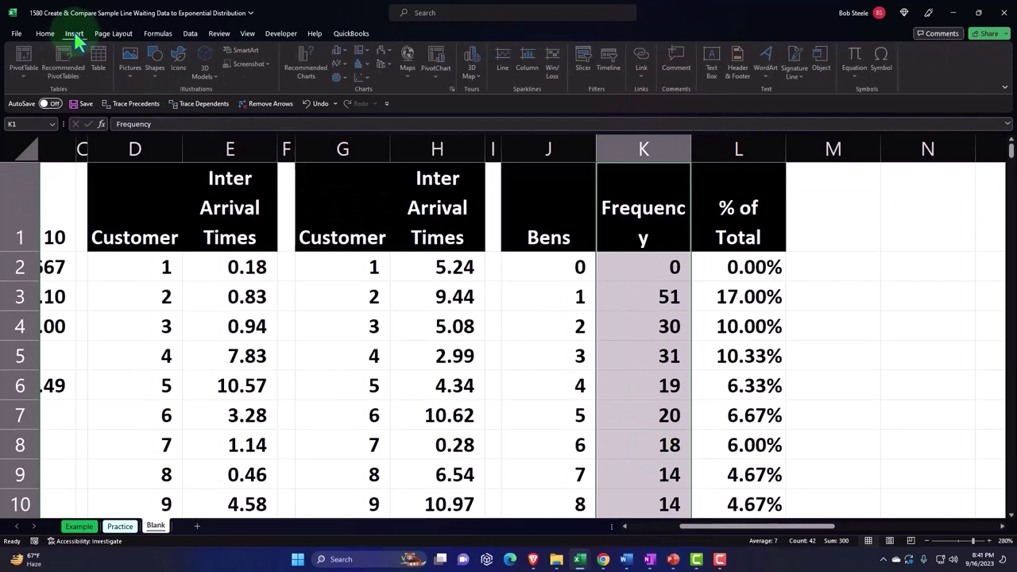
pyautogui.click(340, 60)
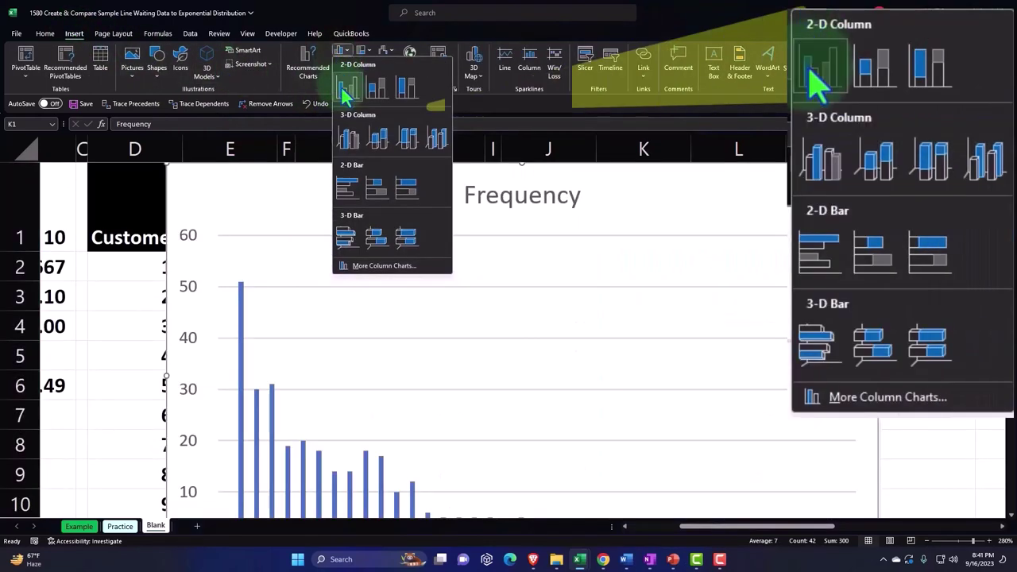
pyautogui.click(345, 90)
# Step: Move the Frequency chart off the data tables to the empty columns beyond the % of Total column
pyautogui.moveTo(302, 204); pyautogui.dragTo(819, 285)
pyautogui.moveTo(768, 526); pyautogui.dragTo(855, 526)
pyautogui.moveTo(465, 315); pyautogui.dragTo(585, 287)
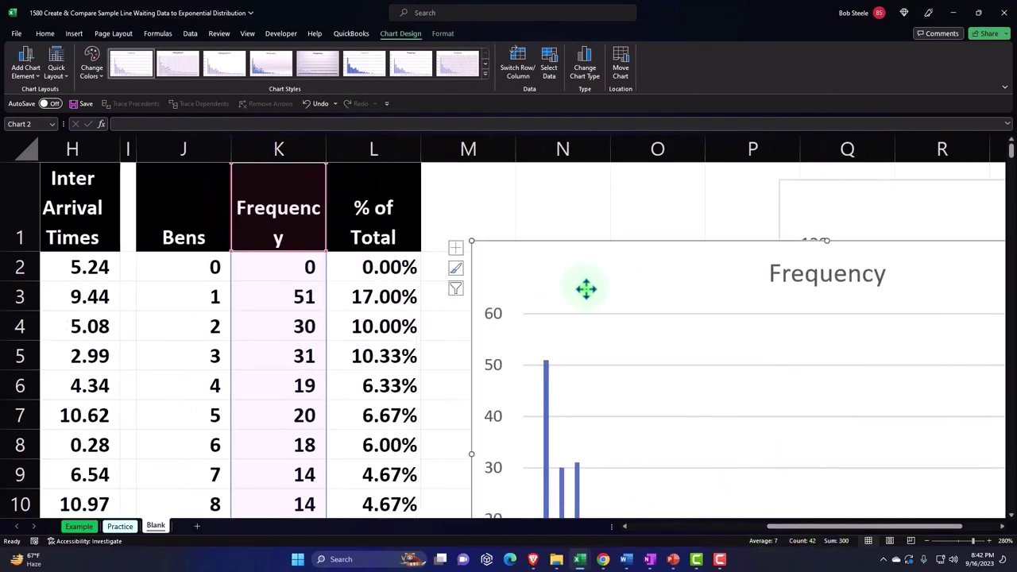
# Step: Set the Frequency chart's horizontal axis labels to the Bens values in J2:J42
pyautogui.click(549, 64)
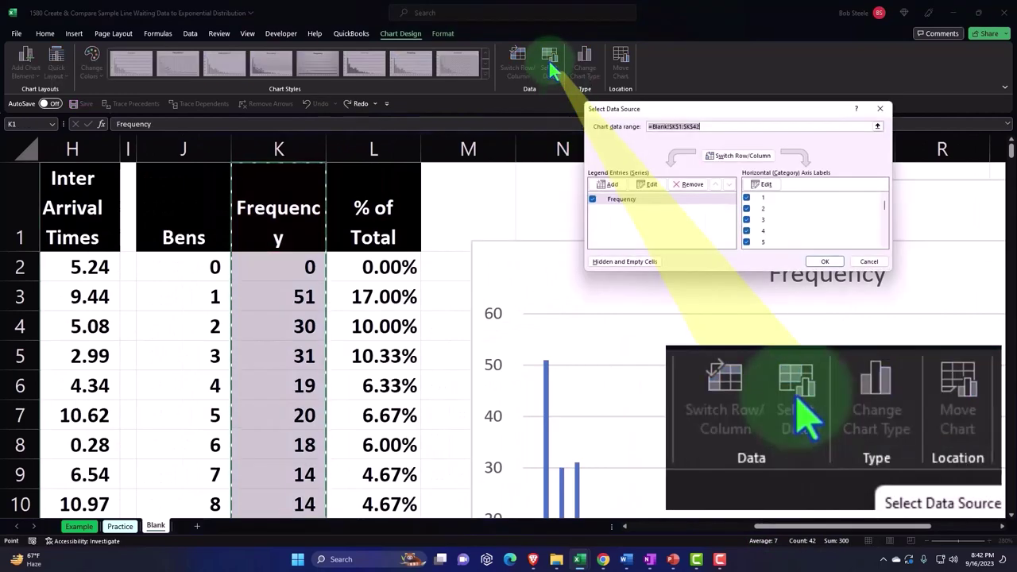
pyautogui.click(797, 150)
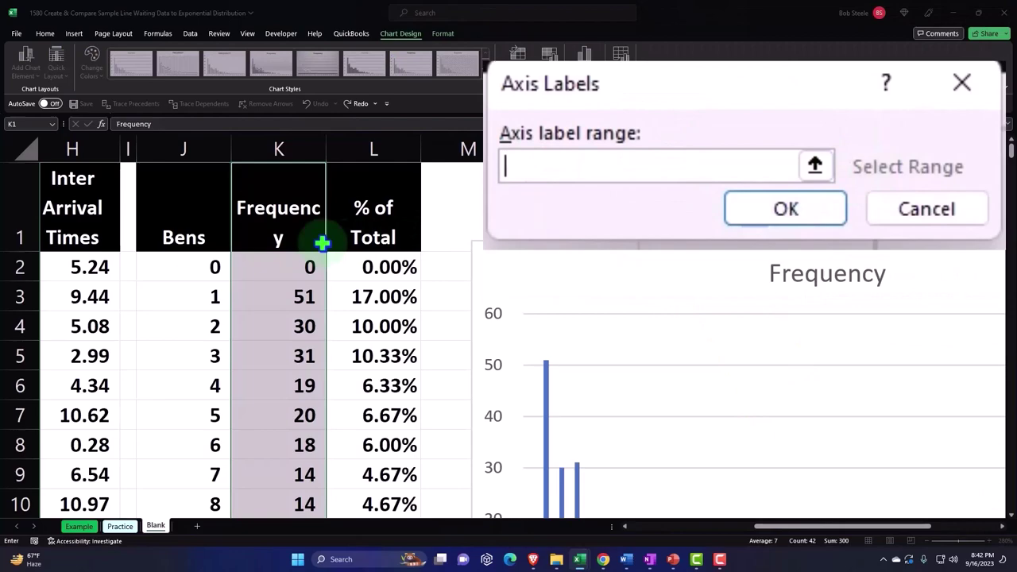
pyautogui.moveTo(182, 278); pyautogui.dragTo(196, 451)
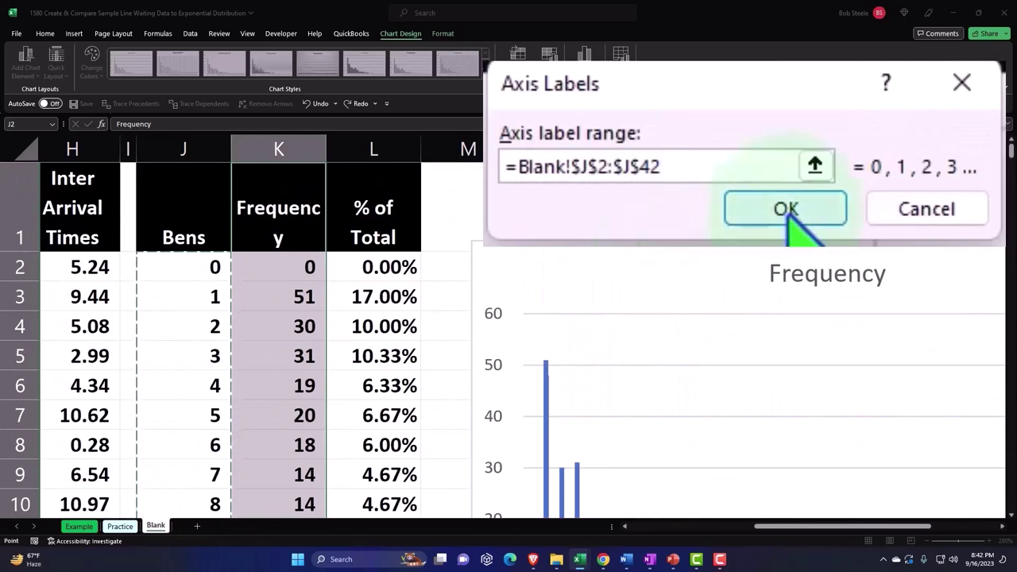
pyautogui.click(786, 210)
pyautogui.click(883, 303)
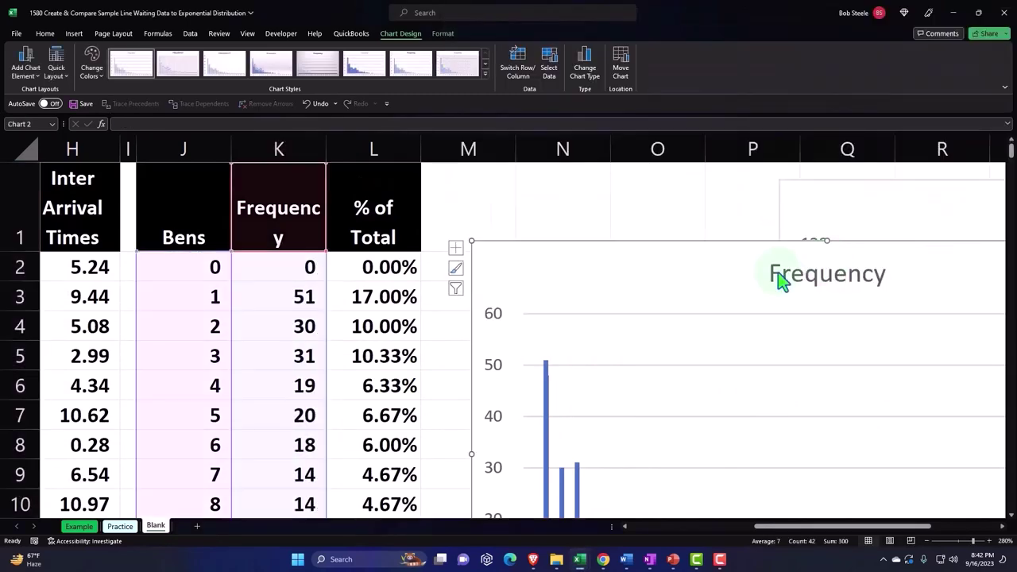
# Step: Reposition the Frequency chart directly below the Inter Arrival Times histogram, aligned with its left edge
pyautogui.moveTo(620, 392); pyautogui.dragTo(729, 363)
pyautogui.scroll(-2, 730, 365)
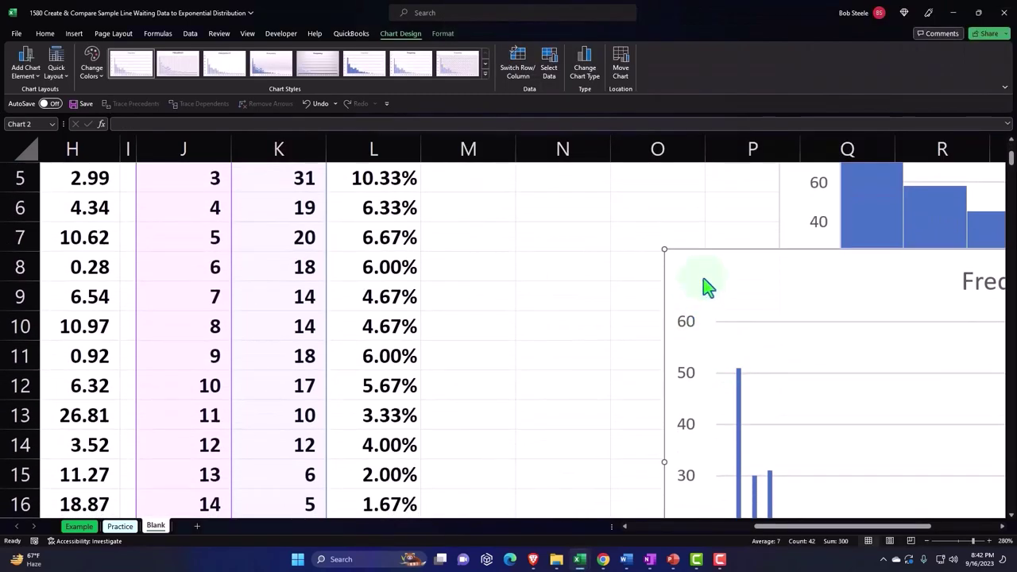
pyautogui.moveTo(706, 286); pyautogui.dragTo(820, 481)
pyautogui.moveTo(803, 526); pyautogui.dragTo(908, 540)
pyautogui.scroll(-2, 828, 470)
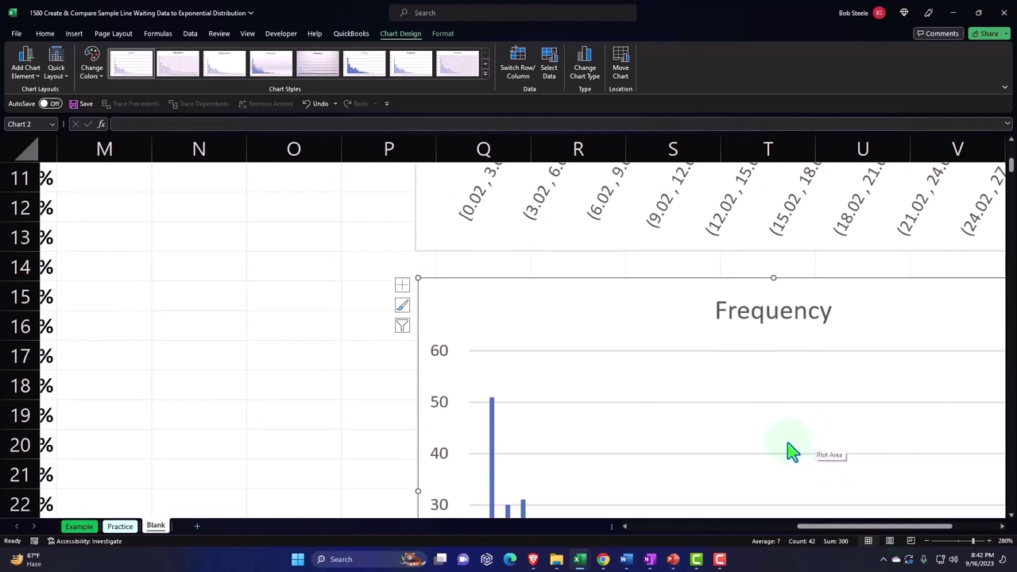
# Step: Compare the Frequency chart's axis and bars with the Inter Arrival Times histogram's bin ranges and its source data in column H
pyautogui.scroll(-3, 672, 440)
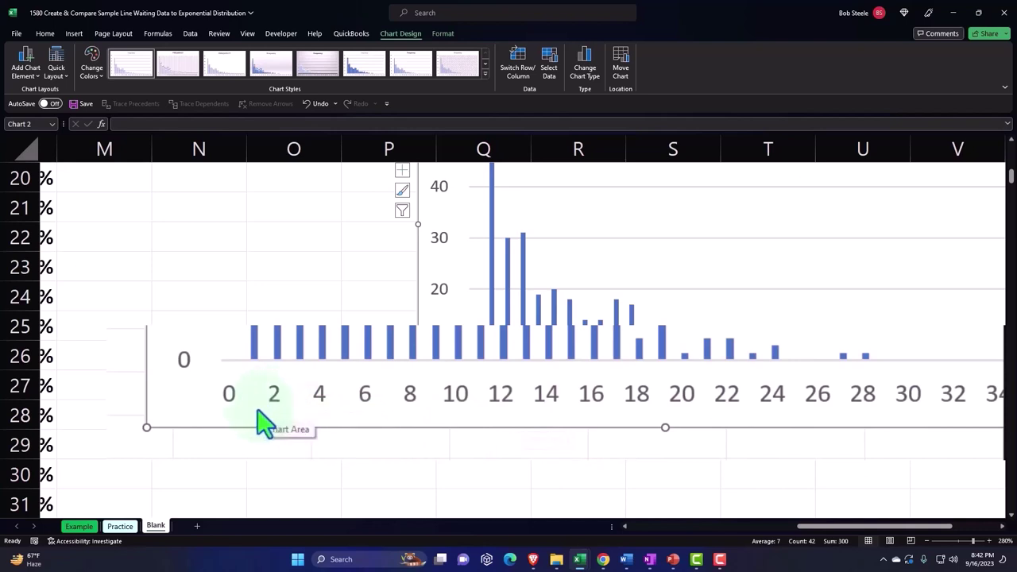
pyautogui.scroll(3, 278, 422)
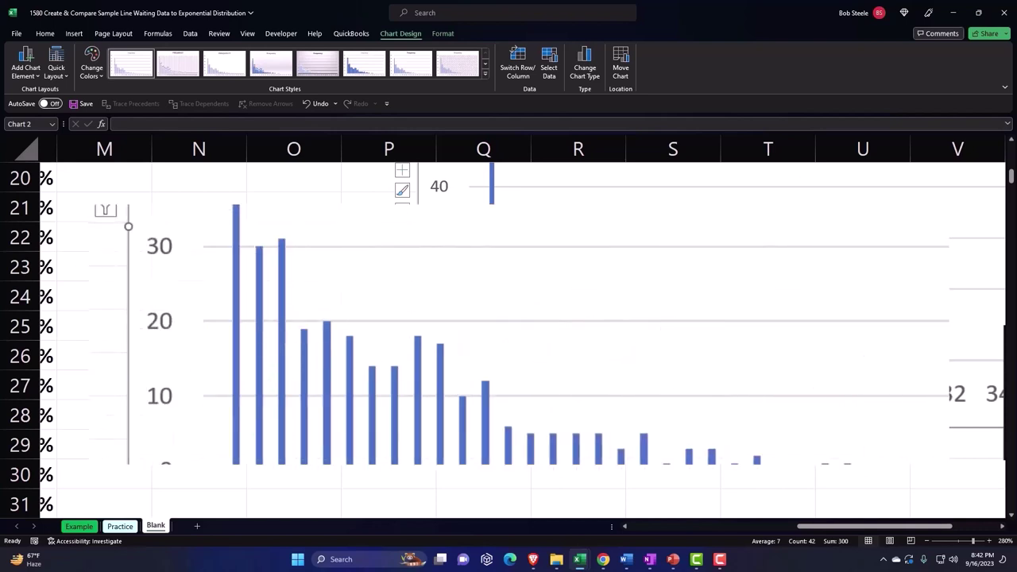
pyautogui.scroll(3, 231, 350)
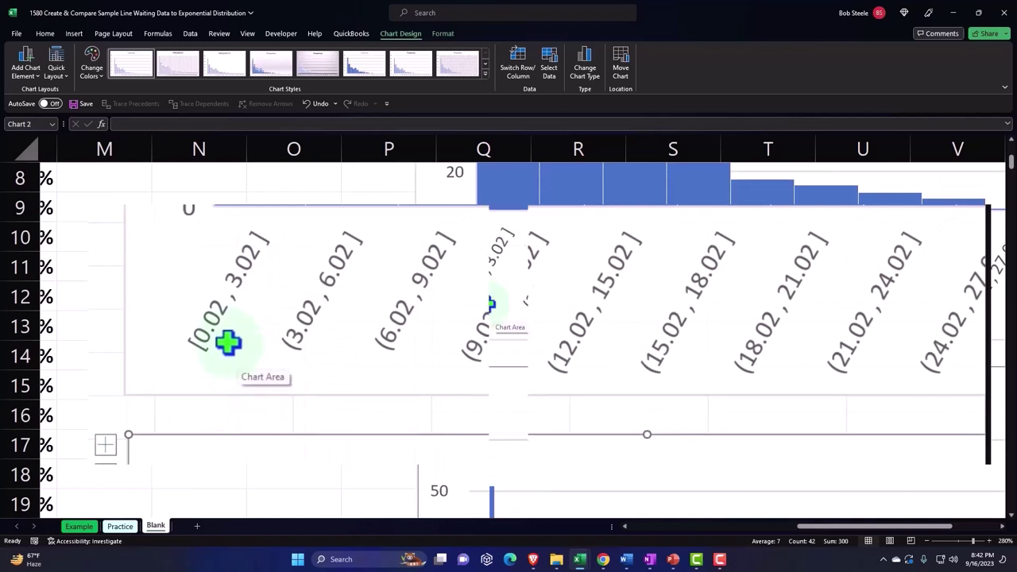
pyautogui.scroll(3, 485, 306)
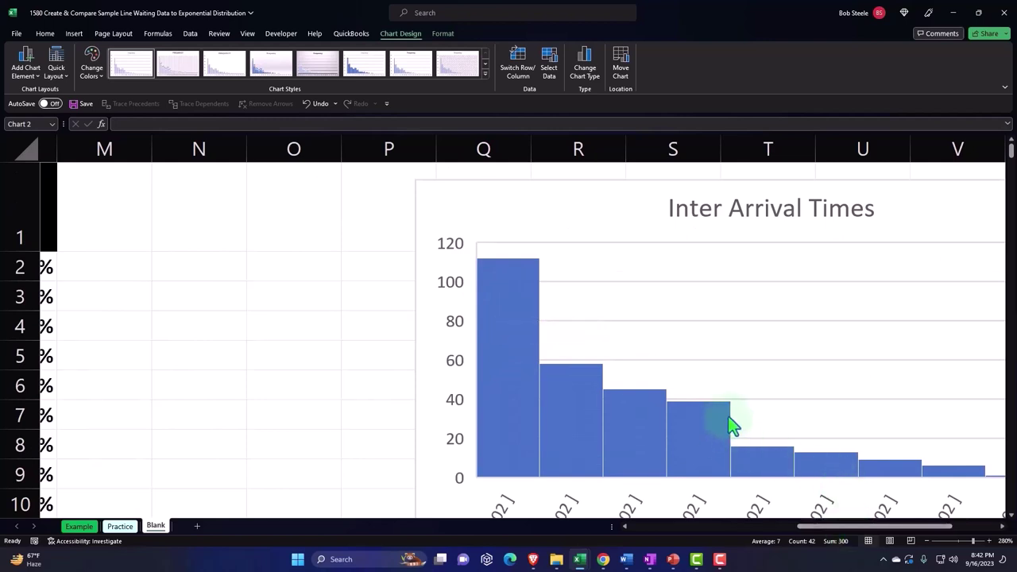
pyautogui.scroll(-2, 796, 512)
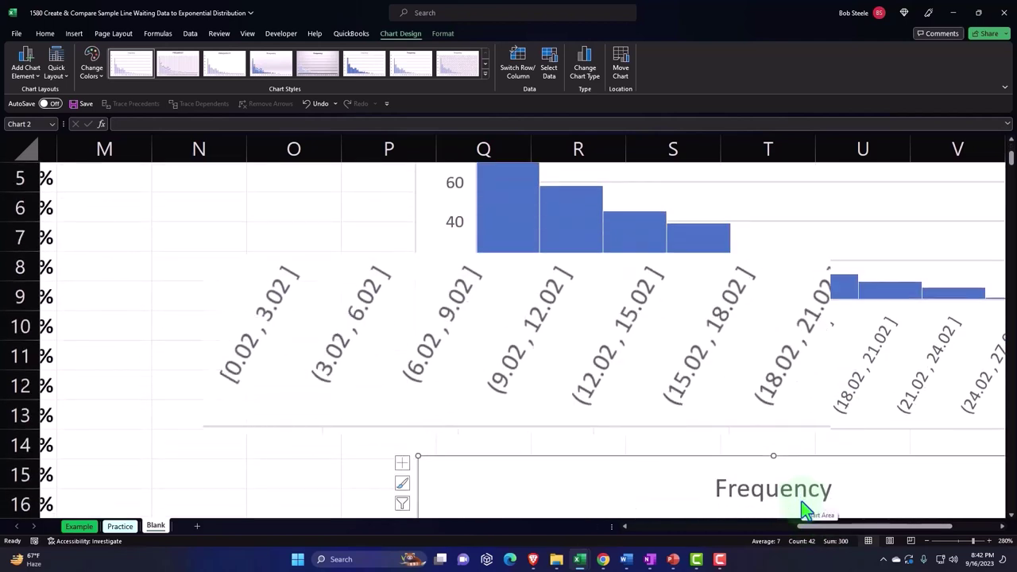
pyautogui.click(564, 348)
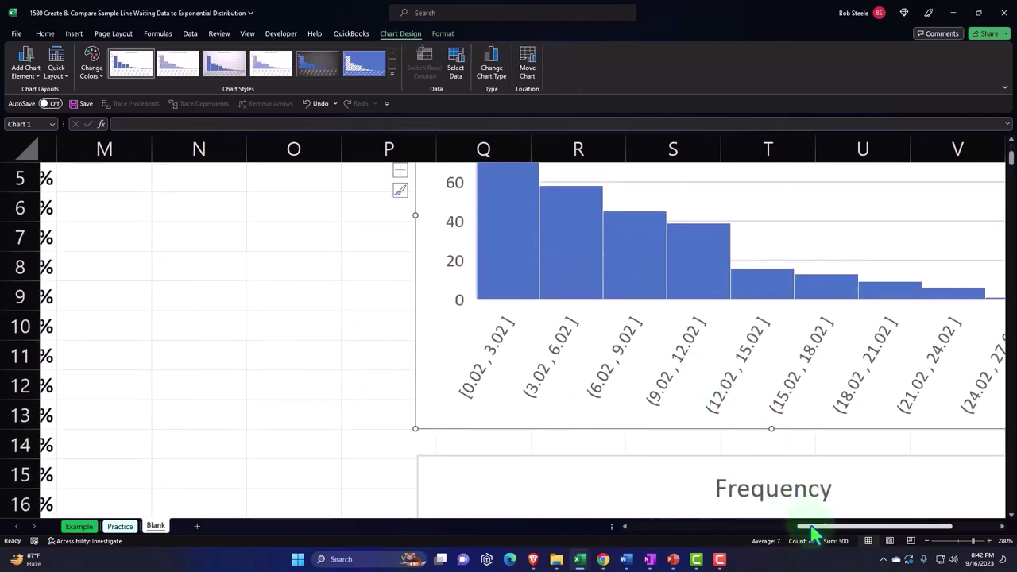
pyautogui.moveTo(814, 527); pyautogui.dragTo(641, 532)
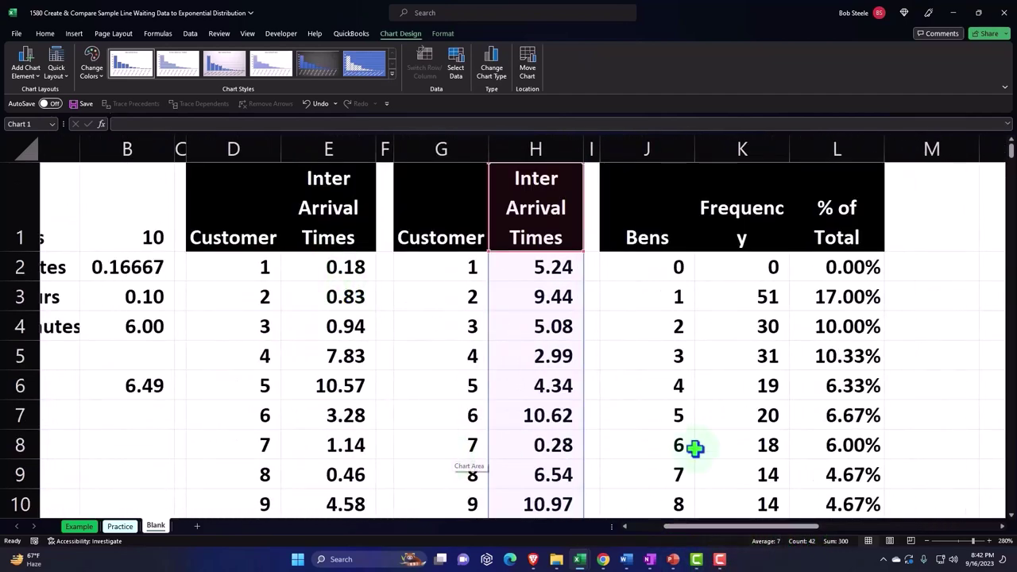
pyautogui.moveTo(729, 531); pyautogui.dragTo(871, 540)
pyautogui.scroll(-2, 833, 437)
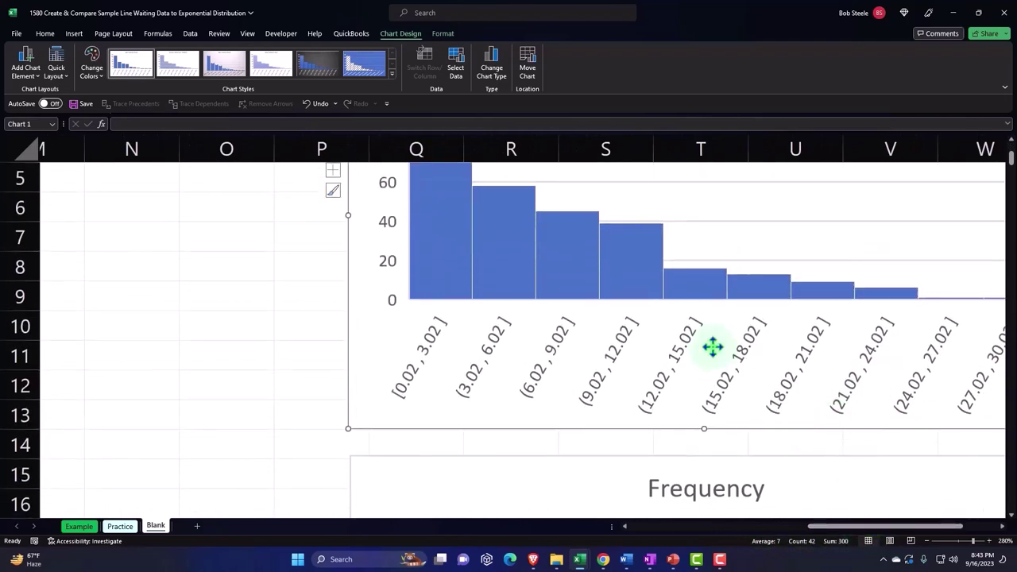
# Step: Set the bin width of the Inter Arrival Times histogram's horizontal axis to 1.0
pyautogui.moveTo(817, 532); pyautogui.dragTo(878, 539)
pyautogui.doubleClick(704, 378)
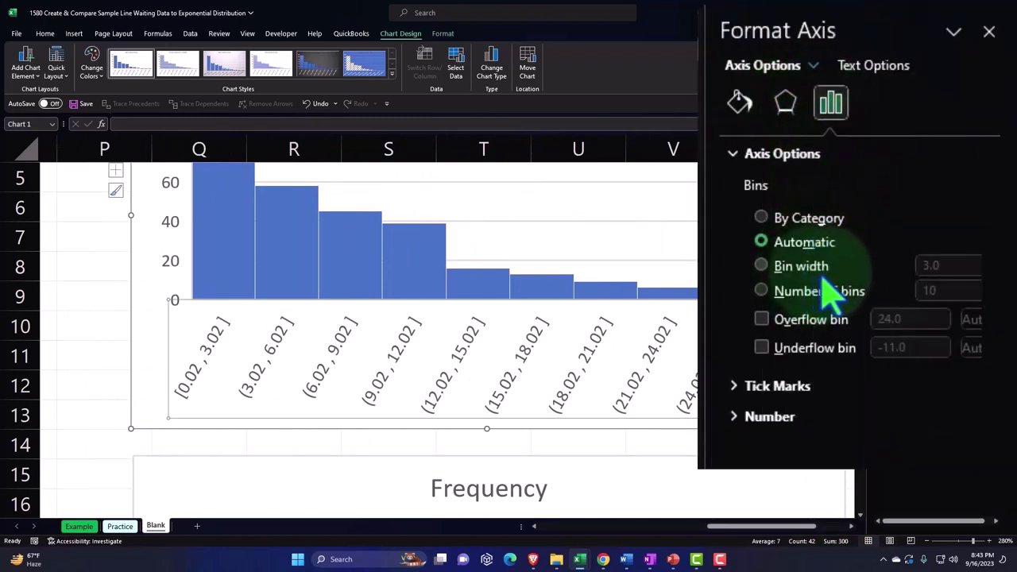
pyautogui.click(765, 268)
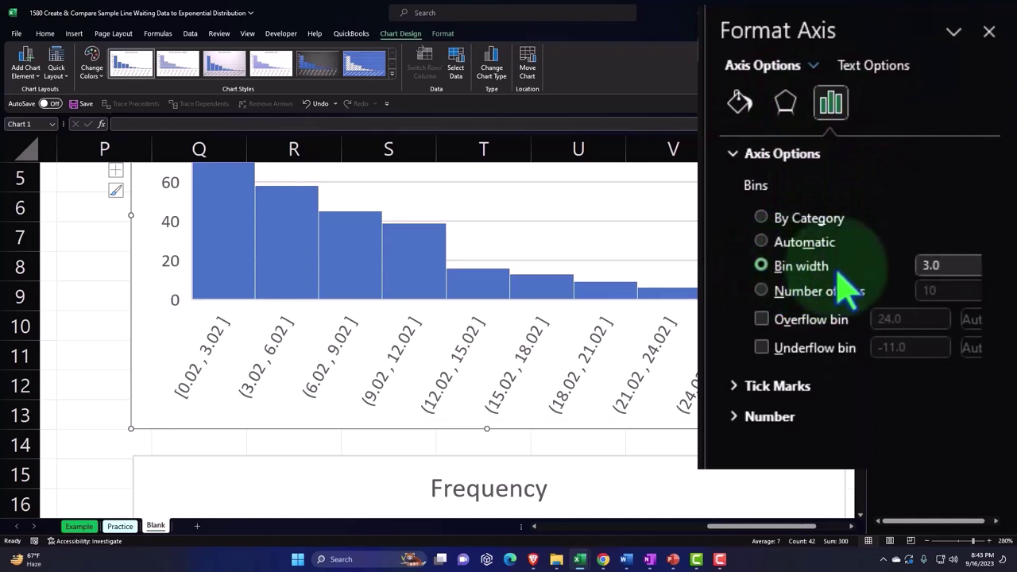
pyautogui.click(942, 266)
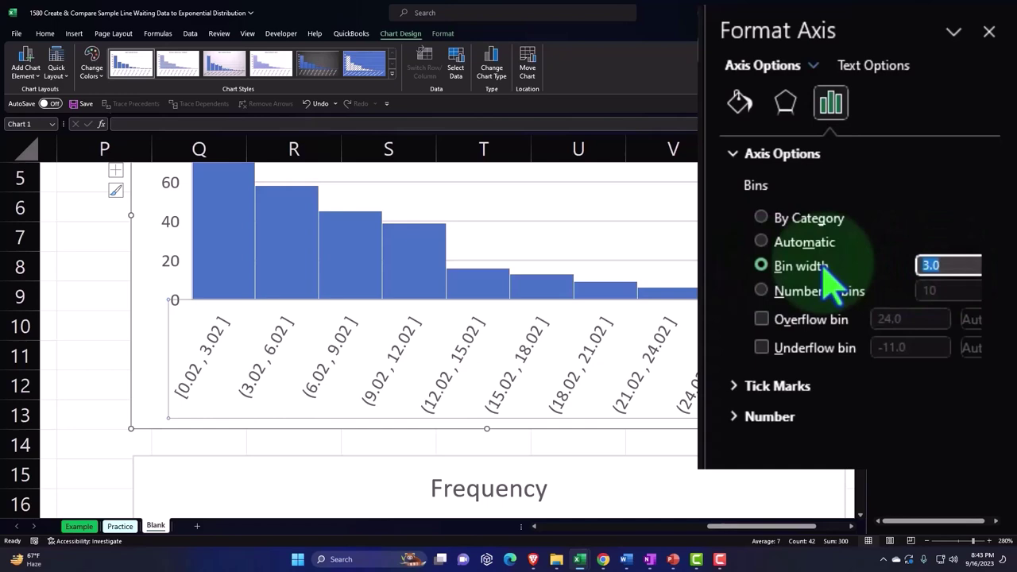
pyautogui.press('Tab')
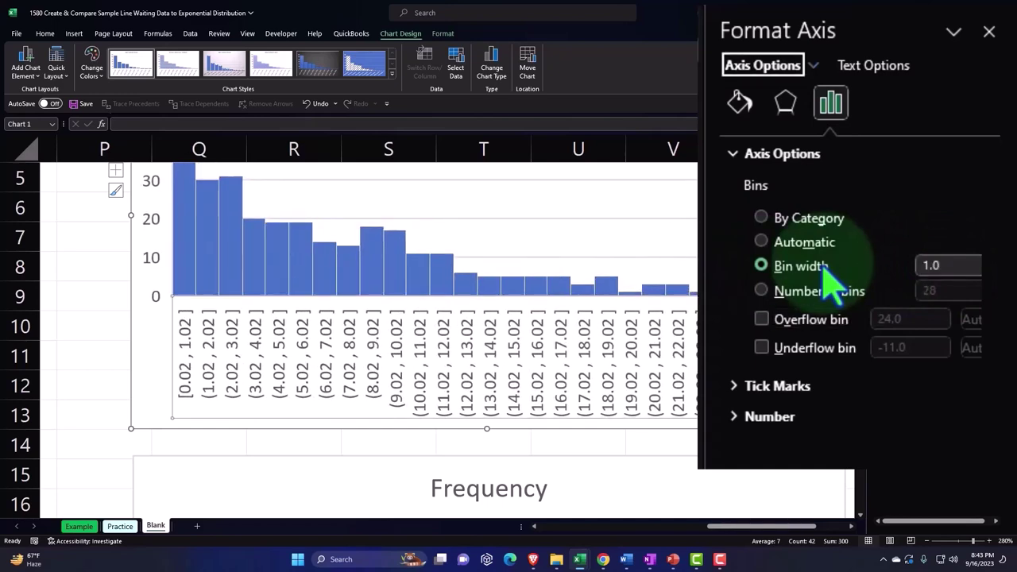
pyautogui.click(989, 32)
# Step: Compare the bars and bin ranges of the Inter Arrival Times histogram with those of the Frequency chart below it
pyautogui.scroll(2, 324, 374)
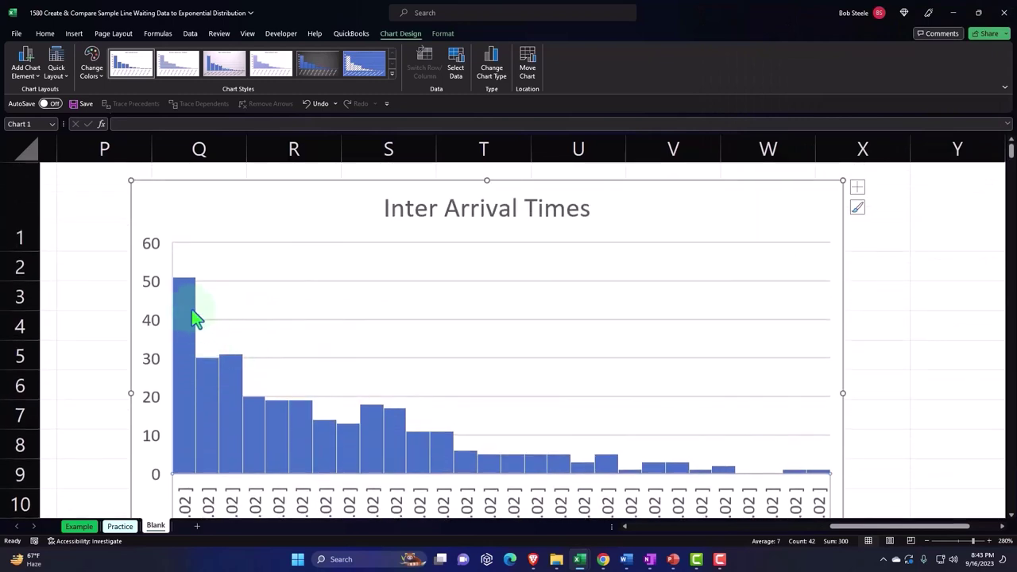
pyautogui.scroll(-3, 191, 299)
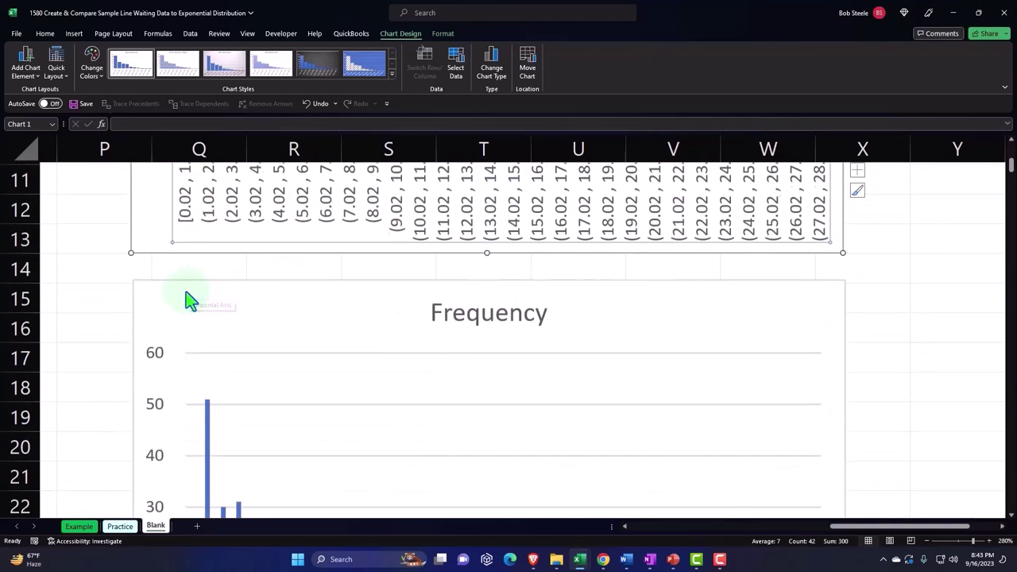
pyautogui.scroll(-2, 191, 300)
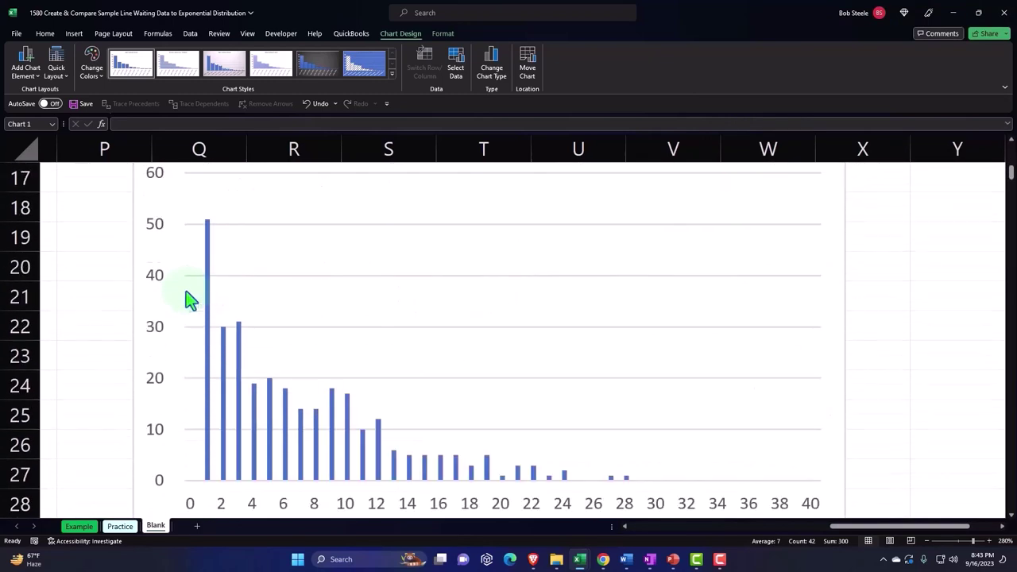
pyautogui.scroll(4, 188, 296)
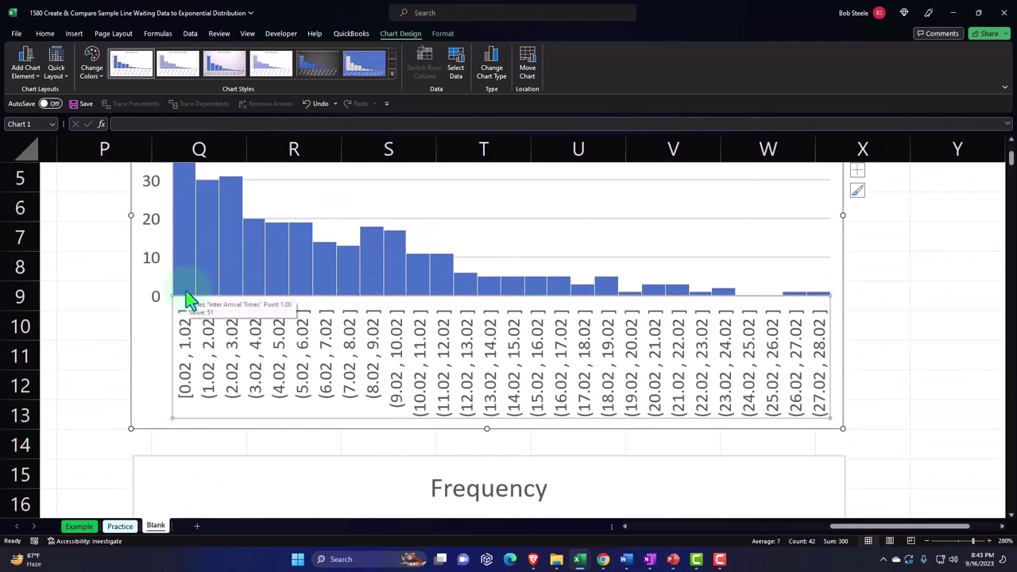
pyautogui.scroll(-6, 188, 294)
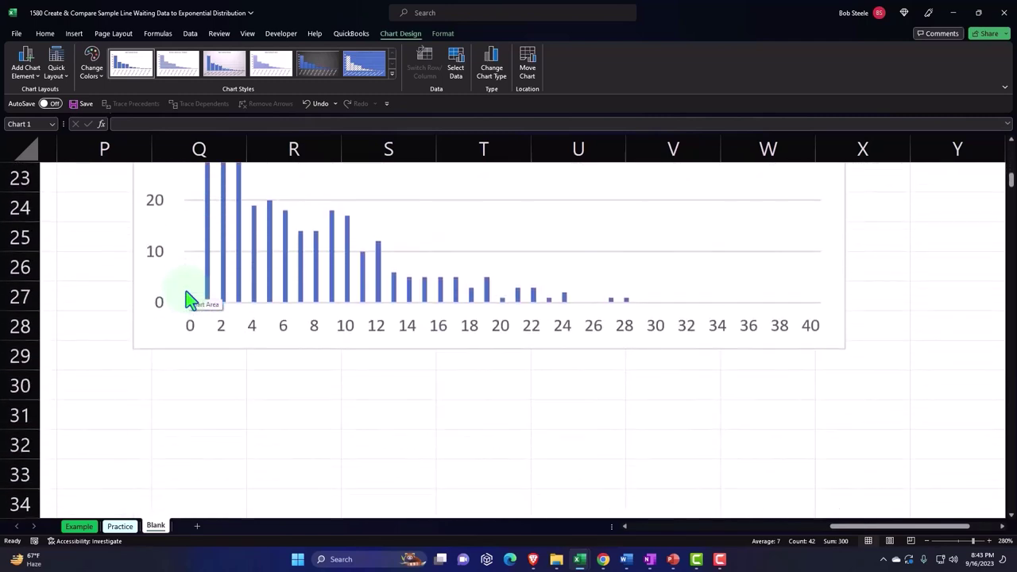
pyautogui.scroll(4, 204, 379)
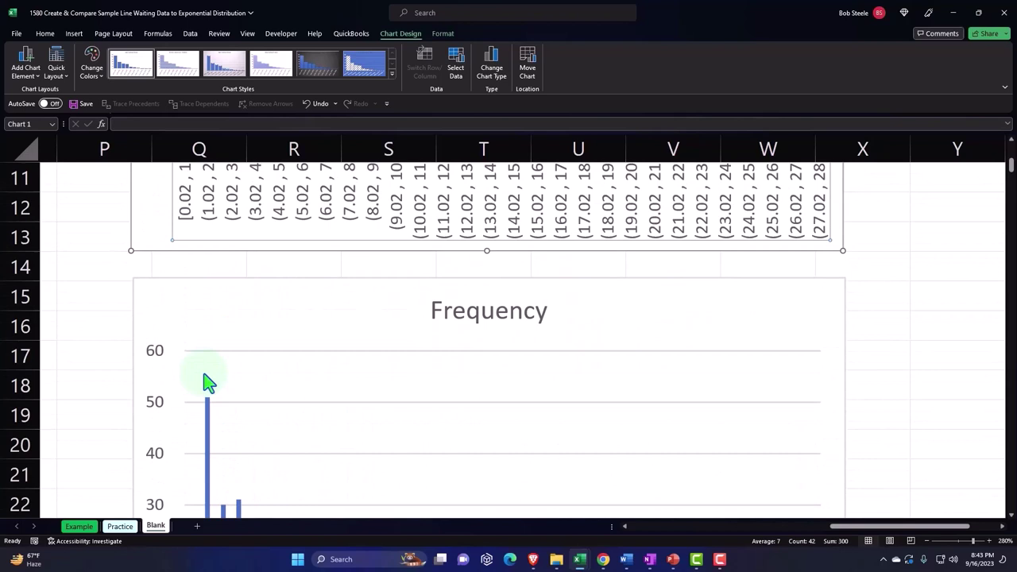
pyautogui.scroll(3, 207, 381)
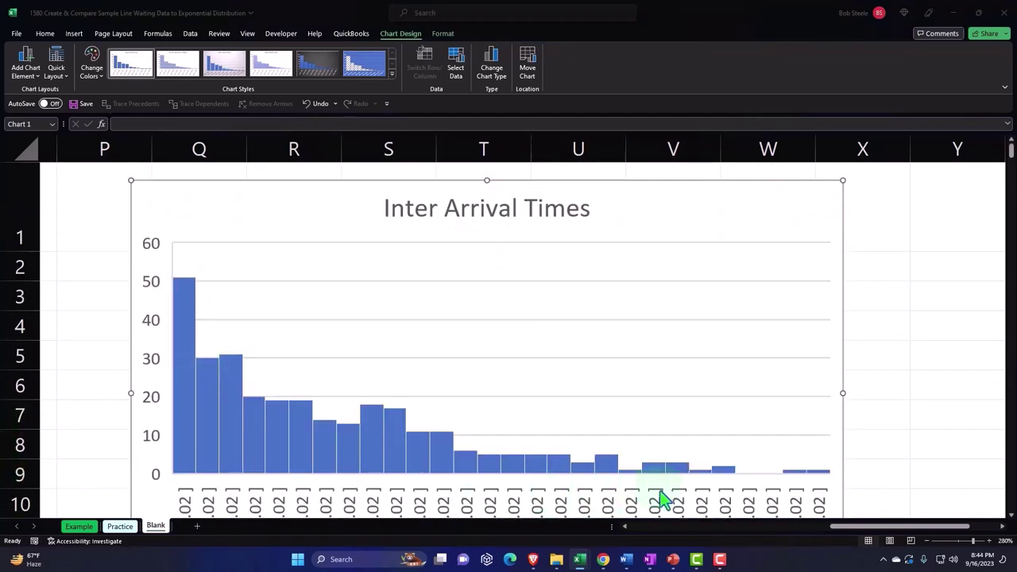
# Step: Move the Inter Arrival Times histogram and the Frequency chart across to column T, keeping them stacked with left edges aligned
pyautogui.hscroll(-2, 845, 534)
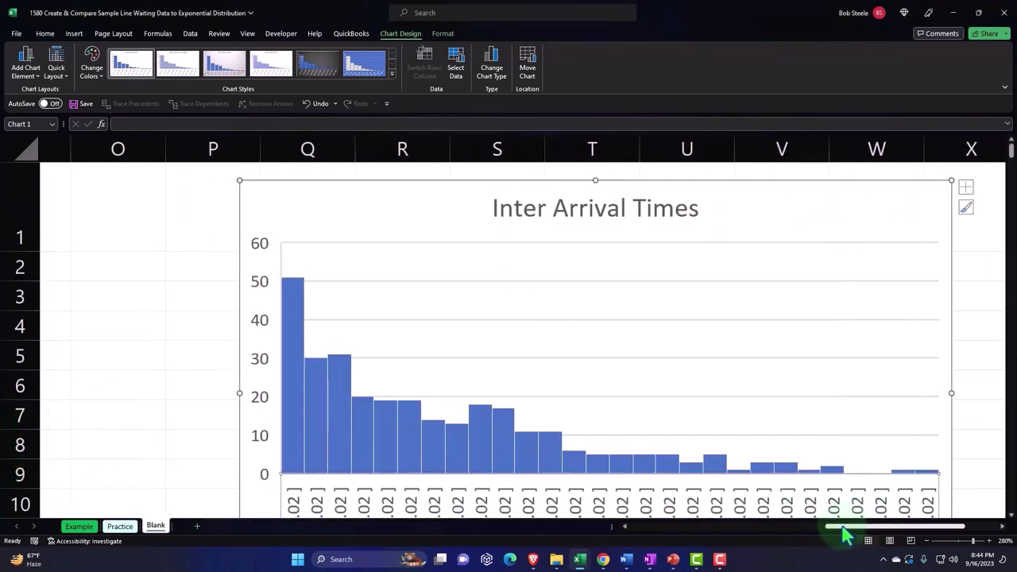
pyautogui.moveTo(842, 527); pyautogui.dragTo(754, 549)
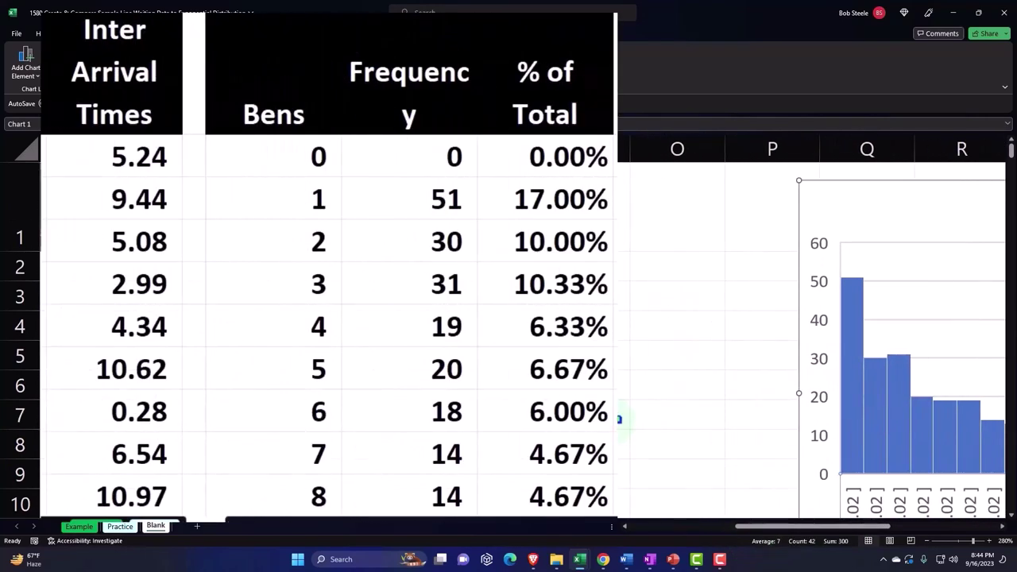
pyautogui.moveTo(831, 209); pyautogui.dragTo(986, 205)
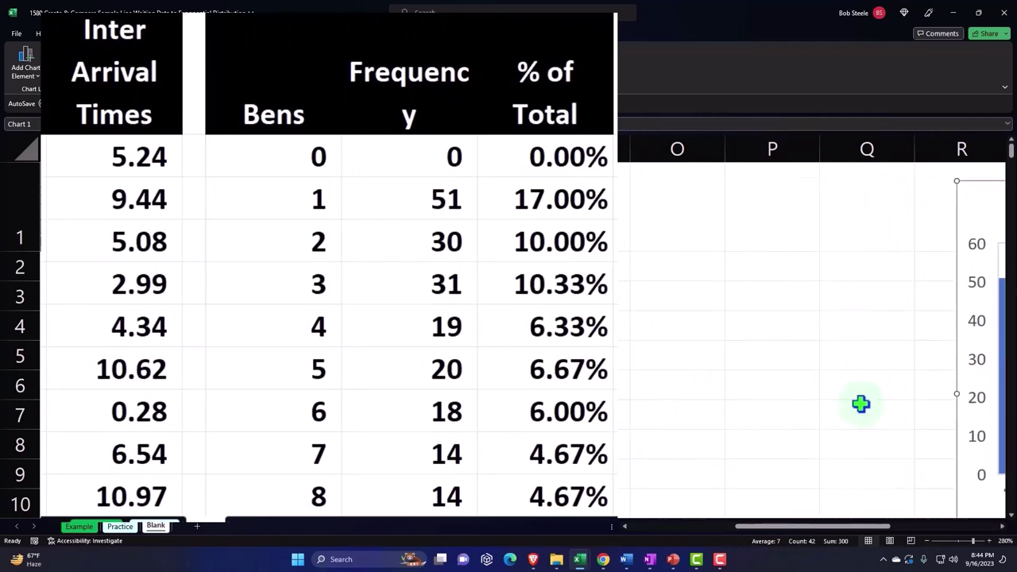
pyautogui.scroll(-3, 857, 409)
pyautogui.moveTo(821, 527); pyautogui.dragTo(876, 527)
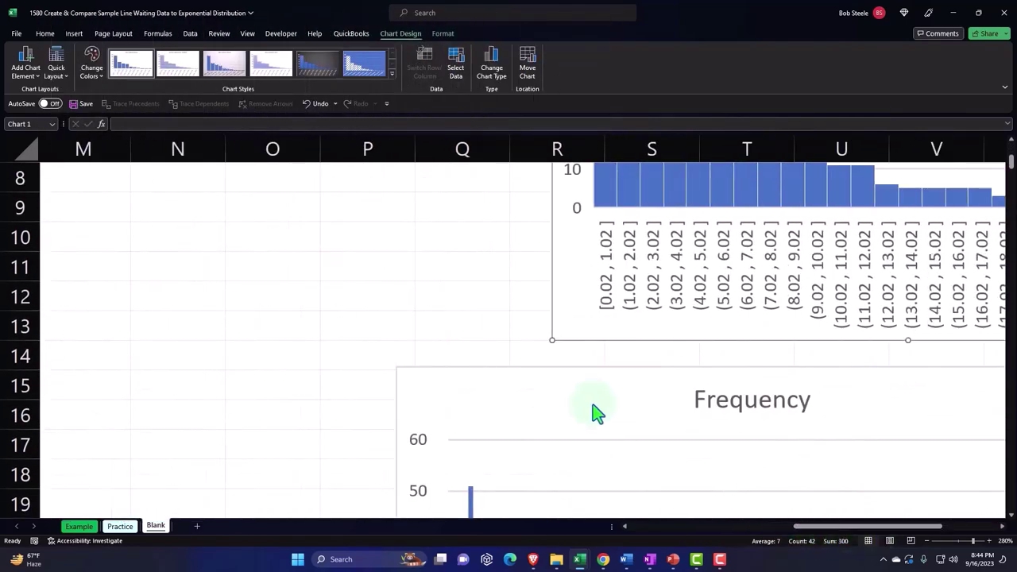
pyautogui.moveTo(487, 393); pyautogui.dragTo(606, 393)
pyautogui.scroll(3, 603, 393)
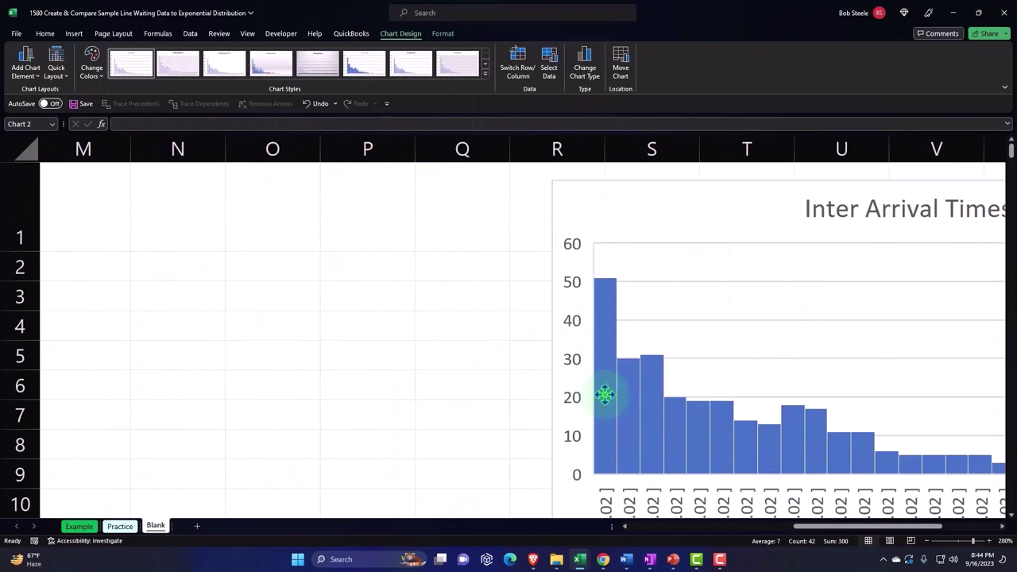
pyautogui.moveTo(612, 218); pyautogui.dragTo(758, 236)
pyautogui.scroll(-3, 758, 236)
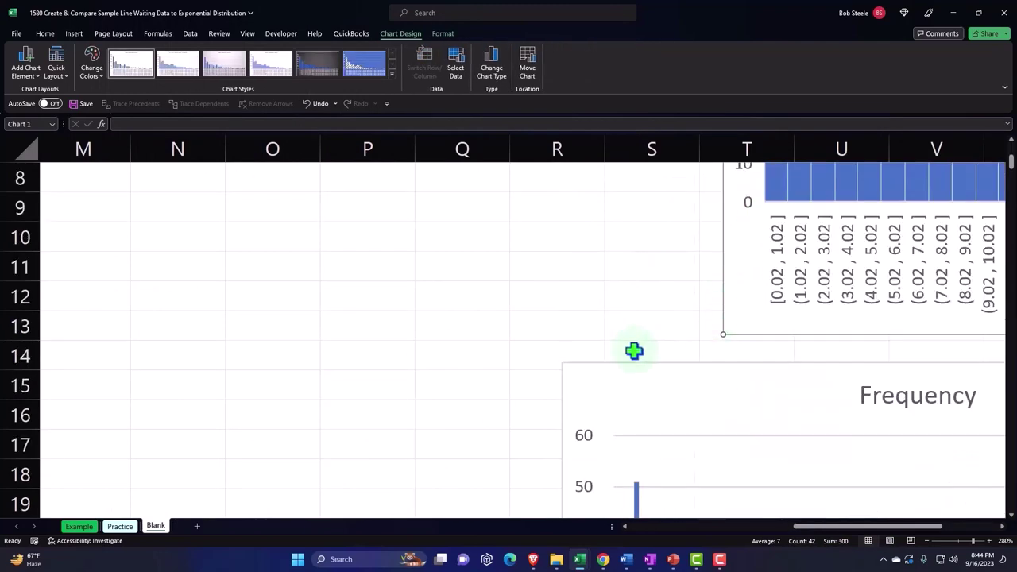
pyautogui.click(768, 381)
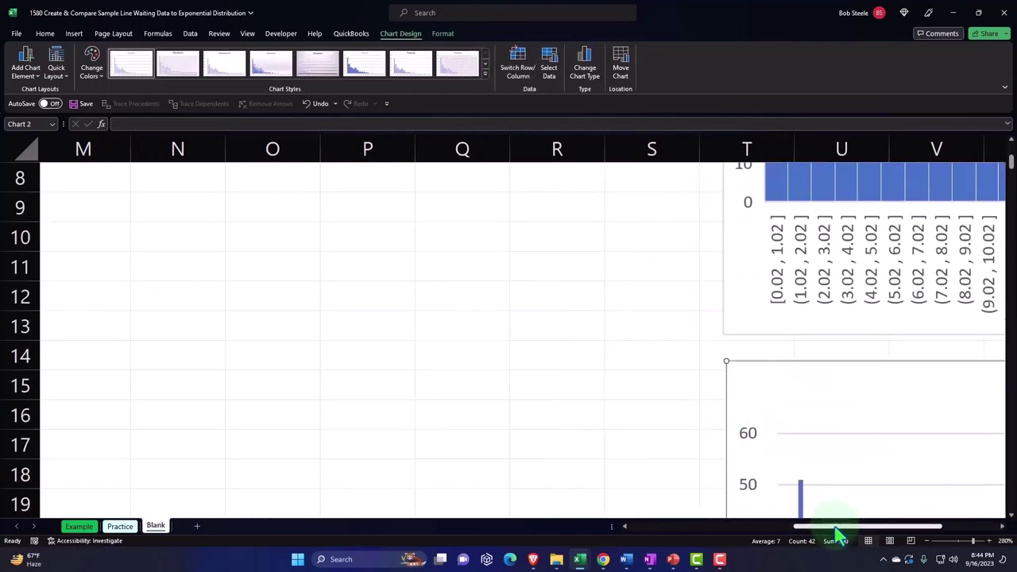
# Step: Enter the headers "X=Arrials during 1 minute" in N1 and "P(x) Expon" in O1
pyautogui.moveTo(840, 528); pyautogui.dragTo(781, 538)
pyautogui.scroll(3, 373, 377)
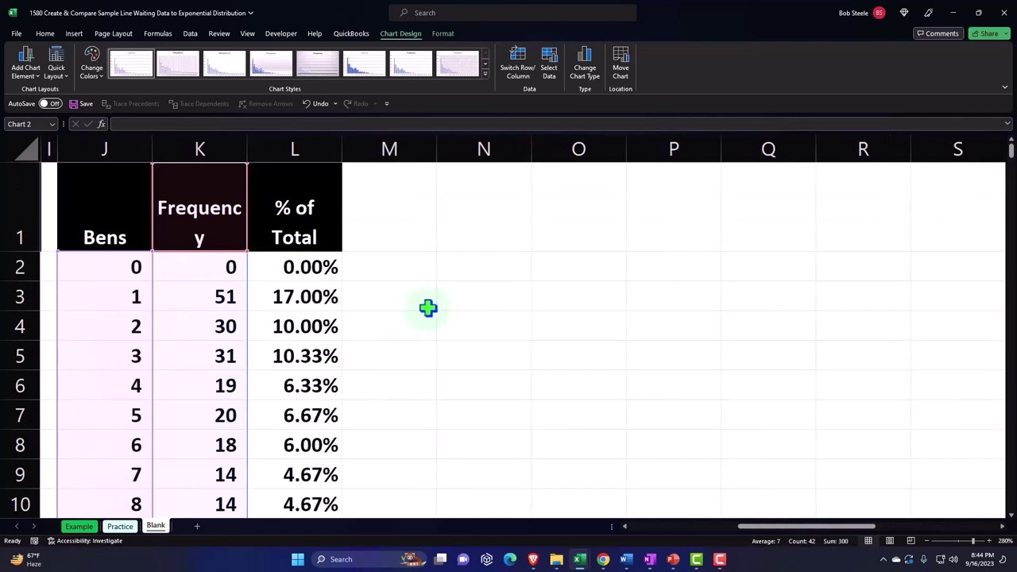
pyautogui.click(476, 216)
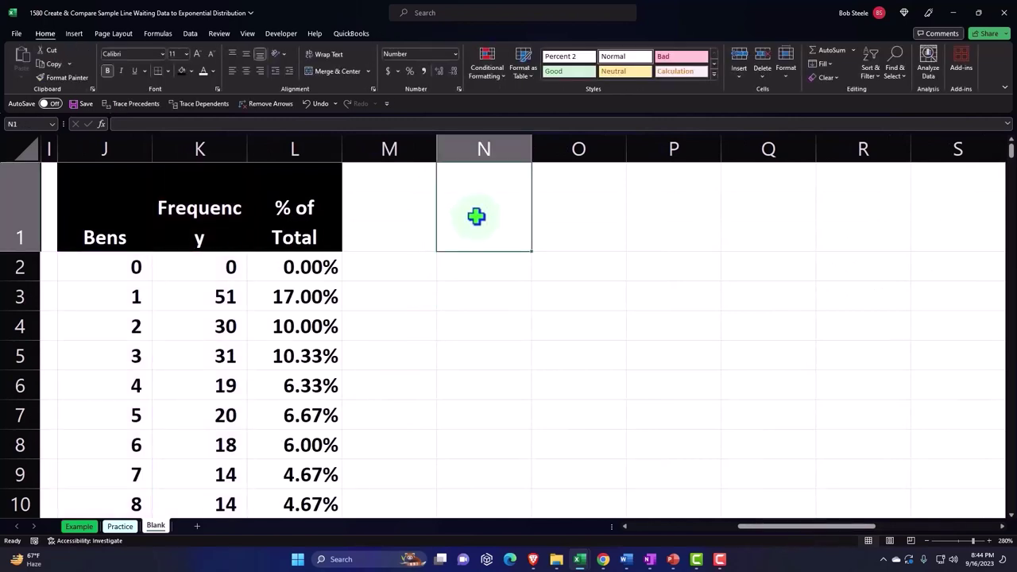
pyautogui.write('X=Arrials during 1 minute')
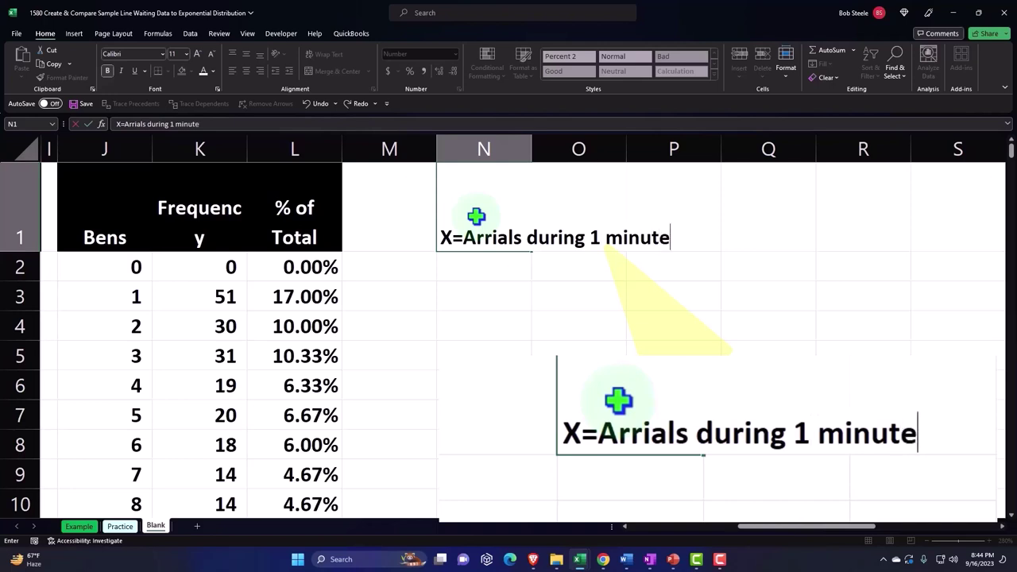
pyautogui.press('Tab')
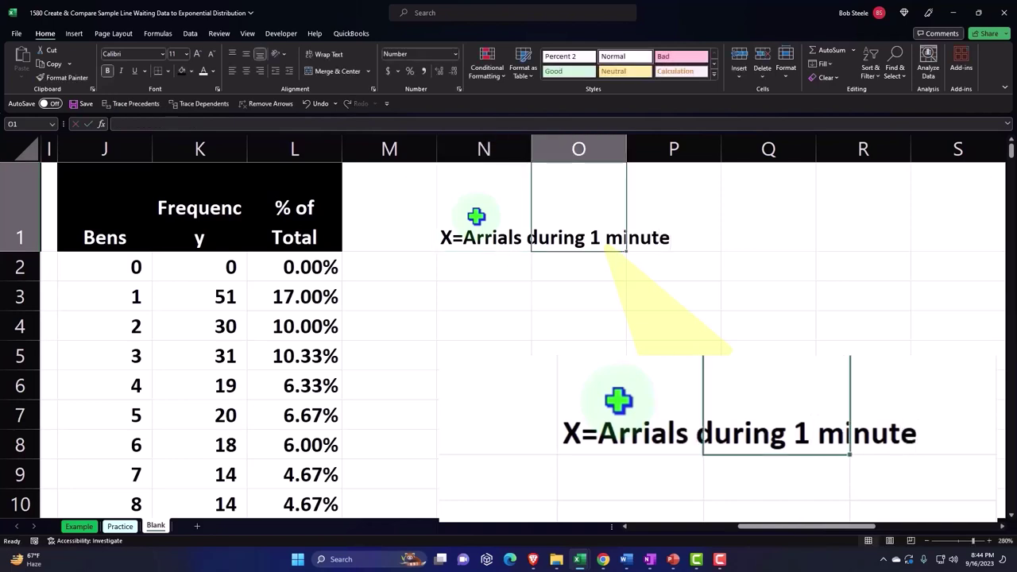
pyautogui.write('P(x) Ex')
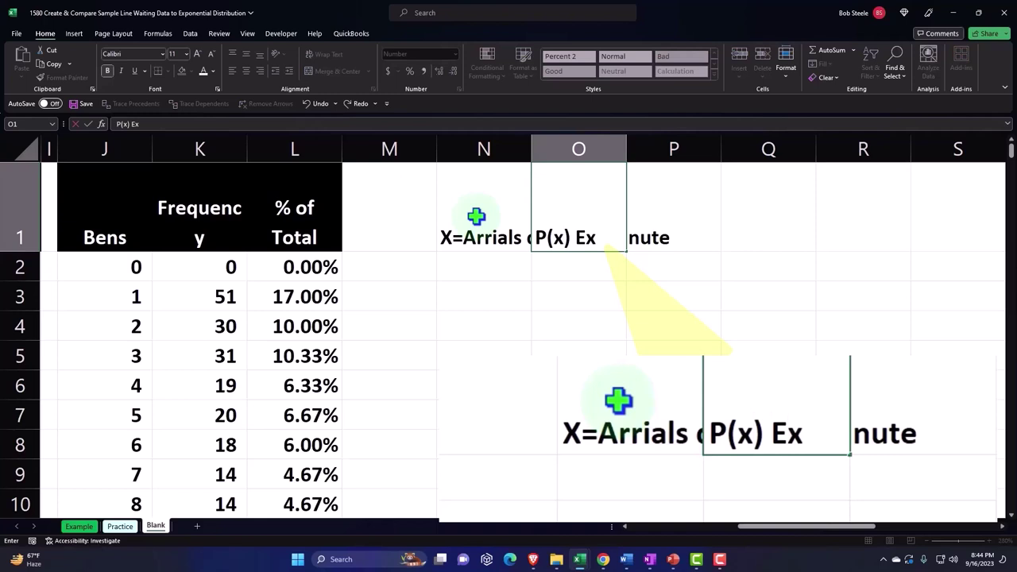
pyautogui.write('pon')
pyautogui.press('Tab')
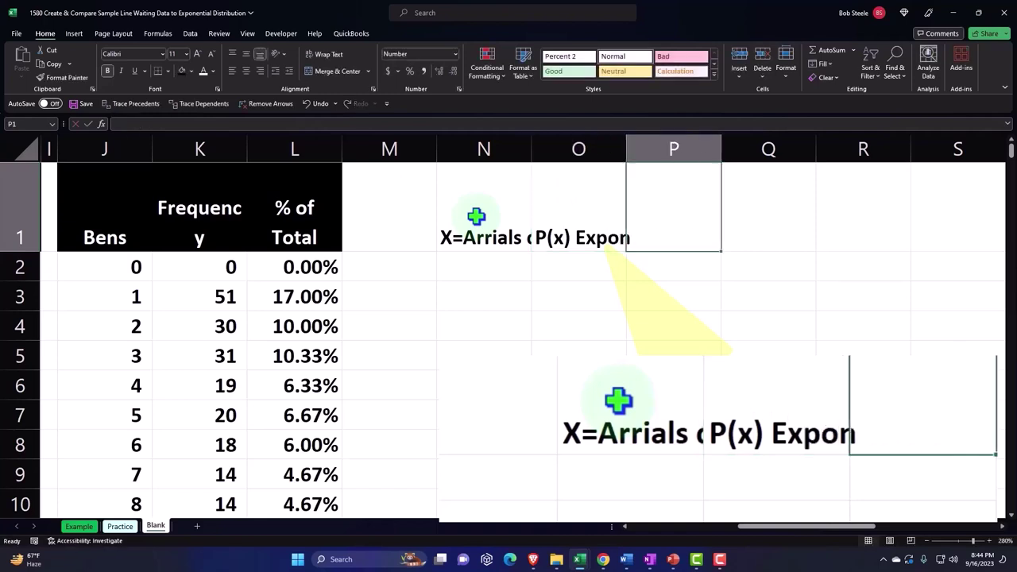
# Step: Format the headers in N1:O1 with black fill, white font, wrapped text and centered alignment
pyautogui.moveTo(476, 216); pyautogui.dragTo(537, 225)
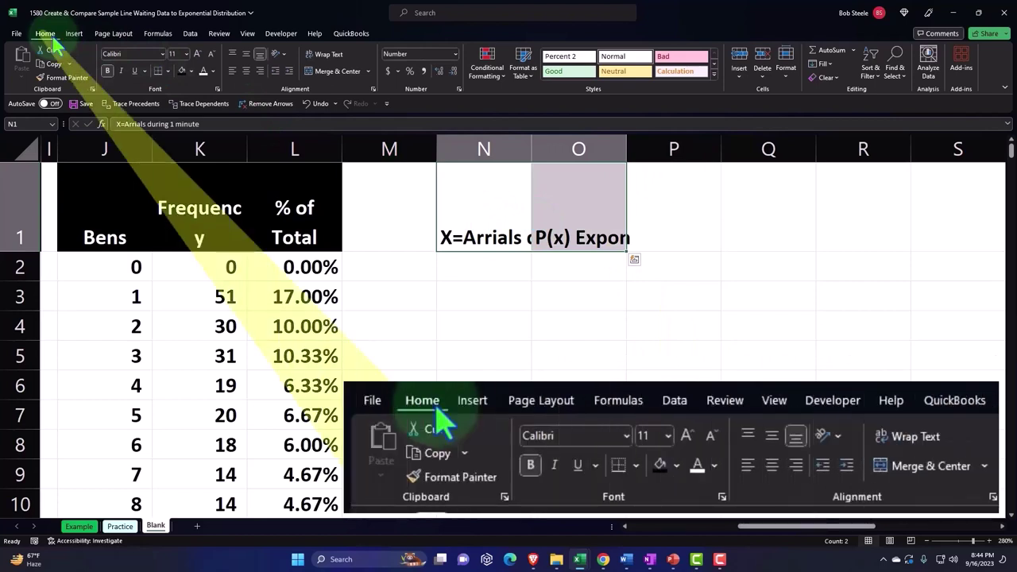
pyautogui.click(181, 71)
pyautogui.click(204, 70)
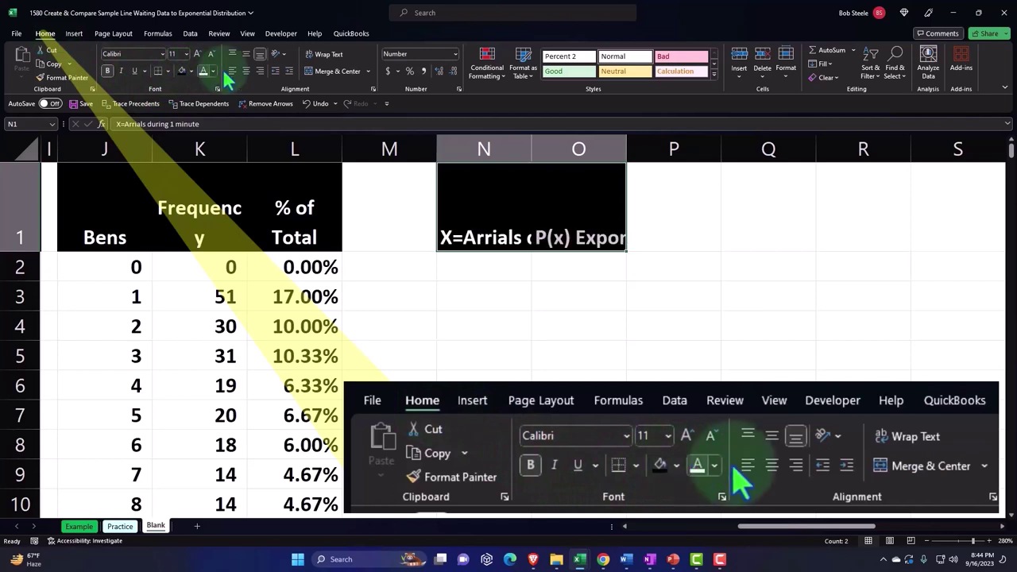
pyautogui.click(328, 56)
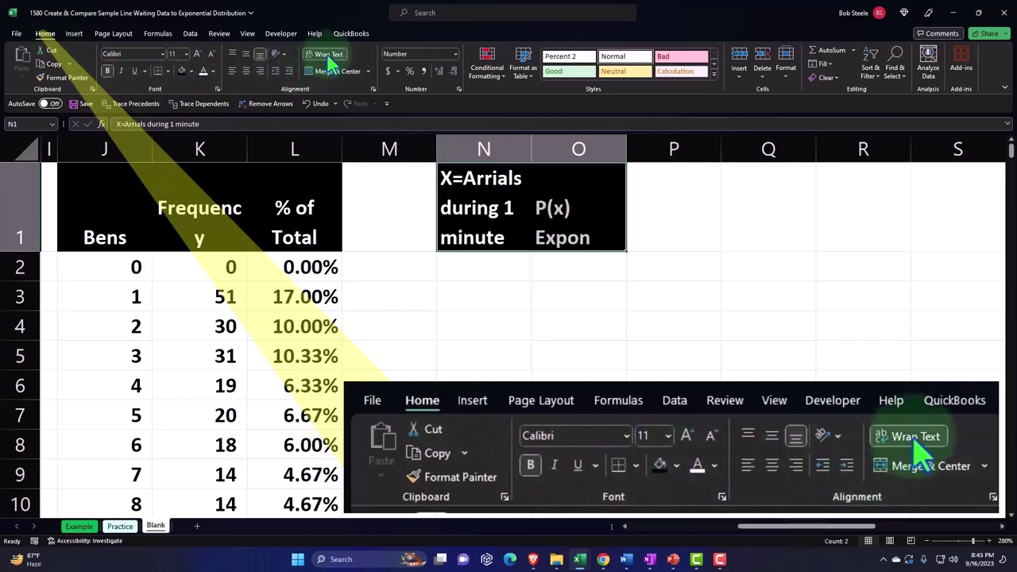
pyautogui.click(246, 70)
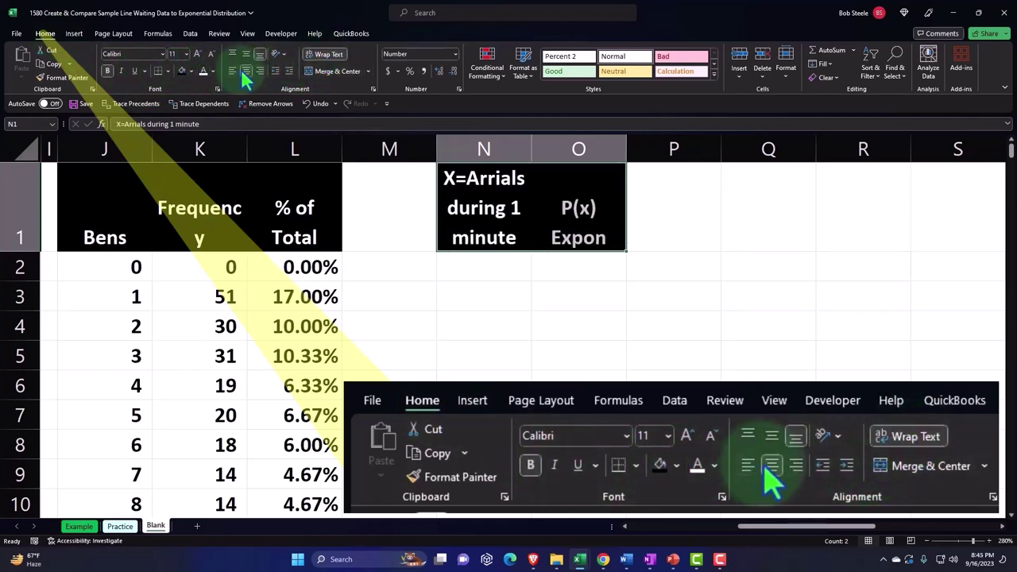
# Step: Enter the starting values 0, 1 and 2 in cells N2 to N4
pyautogui.click(505, 264)
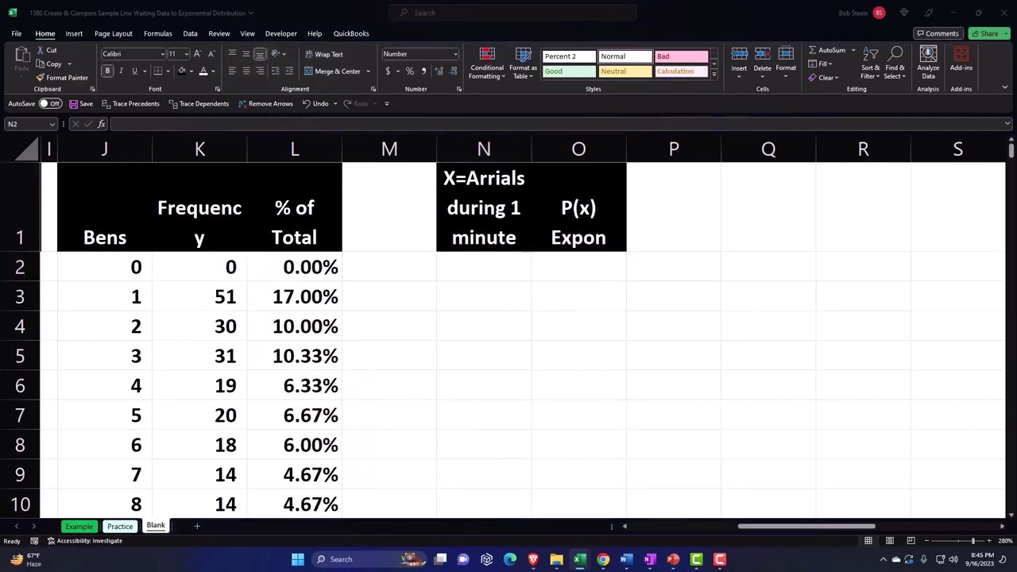
pyautogui.click(495, 273)
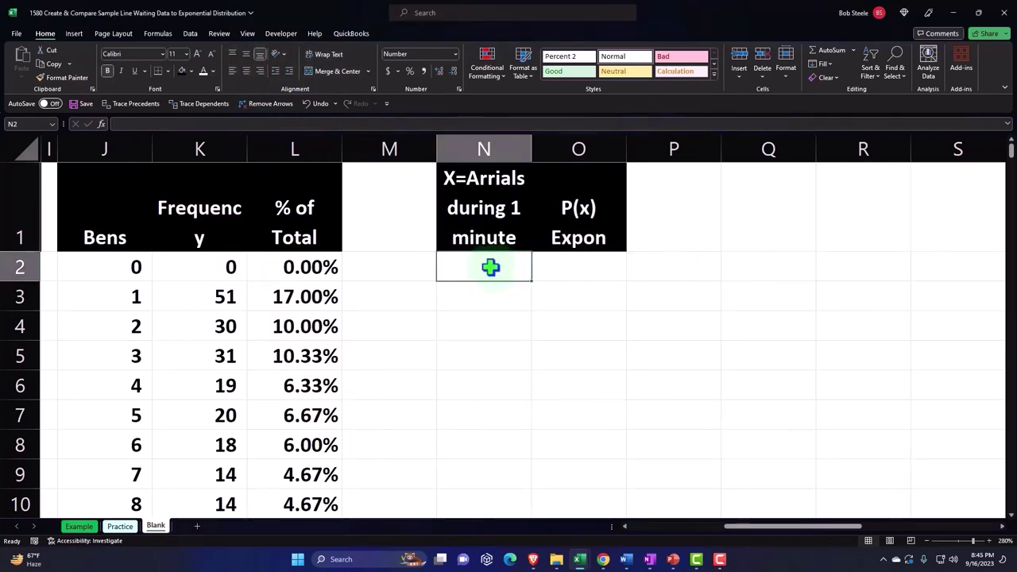
pyautogui.write('0')
pyautogui.press('Return')
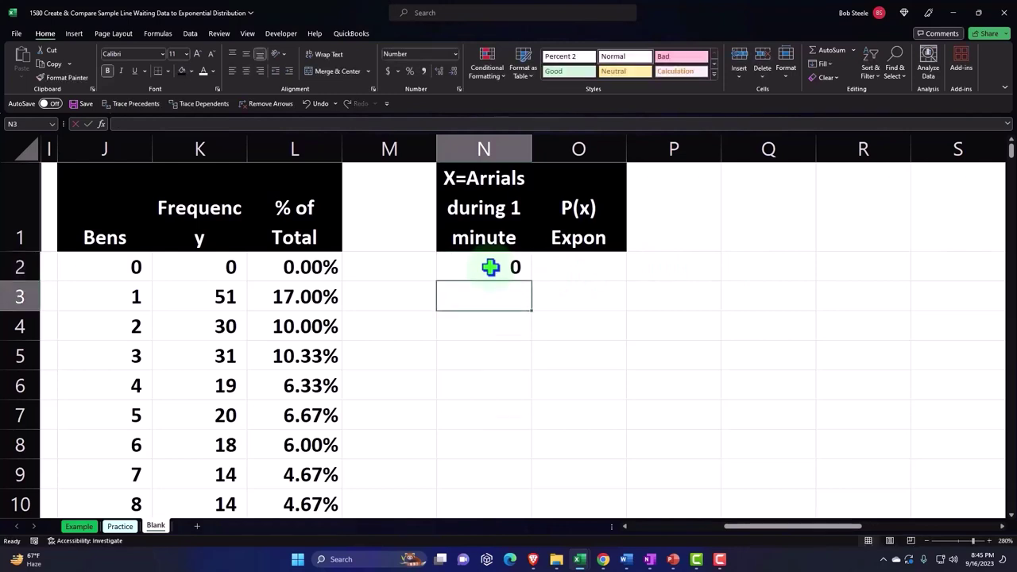
pyautogui.write('1')
pyautogui.press('Return')
pyautogui.write('2')
pyautogui.press('Return')
# Step: Extend the number series from N2:N4 down column N to 40
pyautogui.click(490, 267)
pyautogui.moveTo(518, 154); pyautogui.dragTo(517, 225)
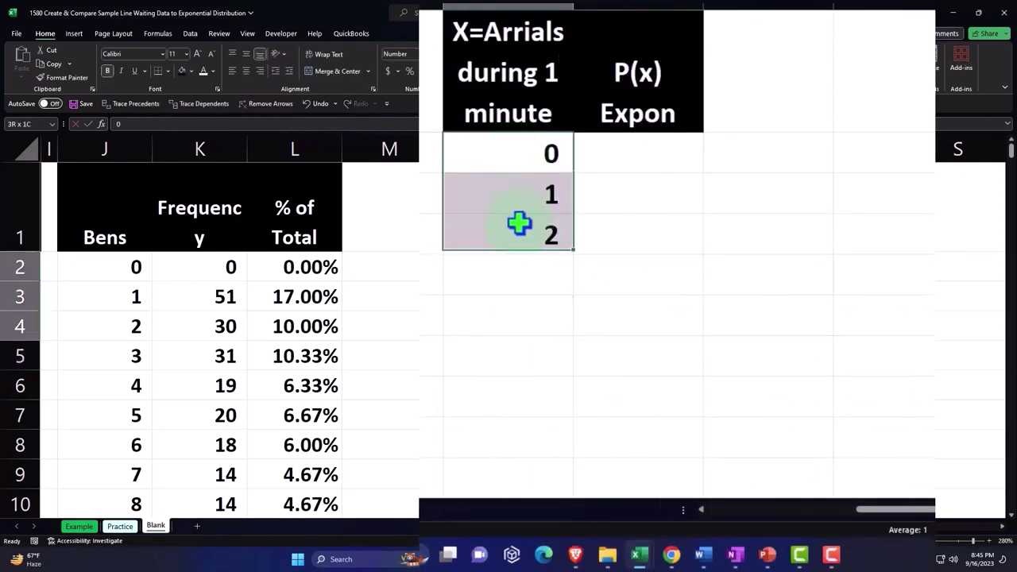
pyautogui.moveTo(574, 254); pyautogui.dragTo(519, 291)
pyautogui.scroll(3, 517, 289)
pyautogui.scroll(9, 517, 287)
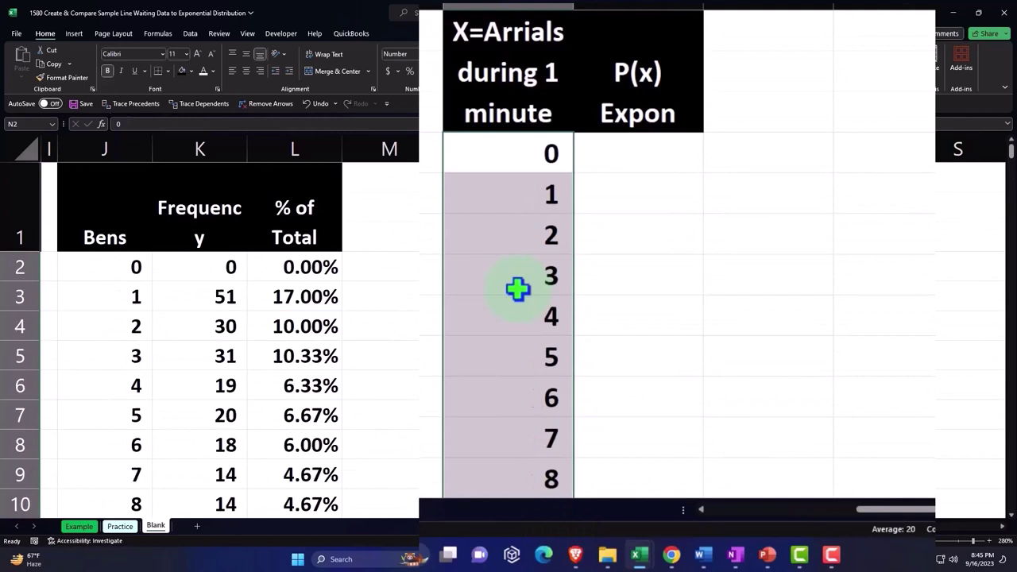
# Step: Start an EXPON.DIST formula in O2 with the range N2:N42 as its x argument
pyautogui.click(641, 143)
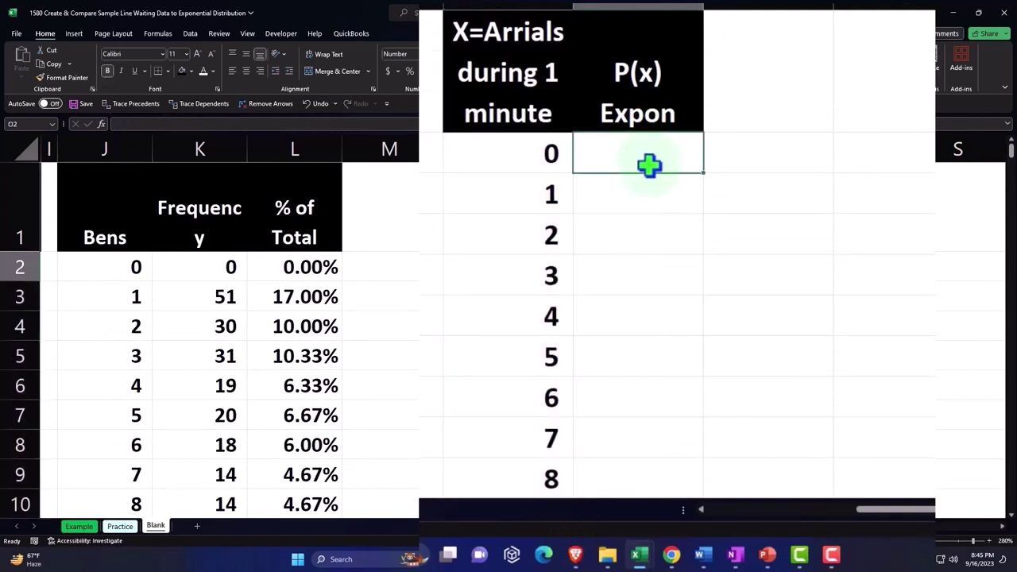
pyautogui.write('=exp')
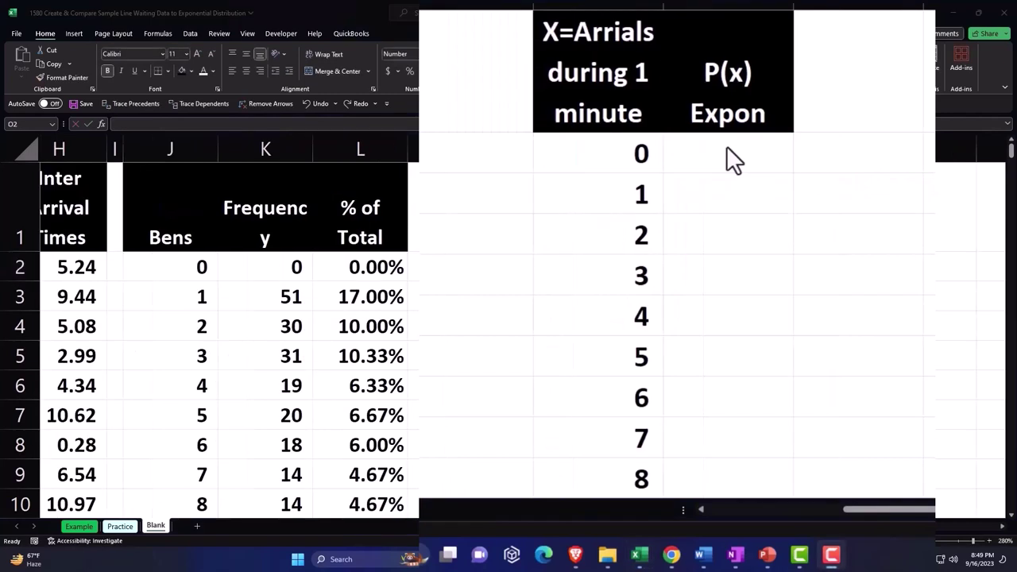
pyautogui.click(731, 155)
pyautogui.write('=')
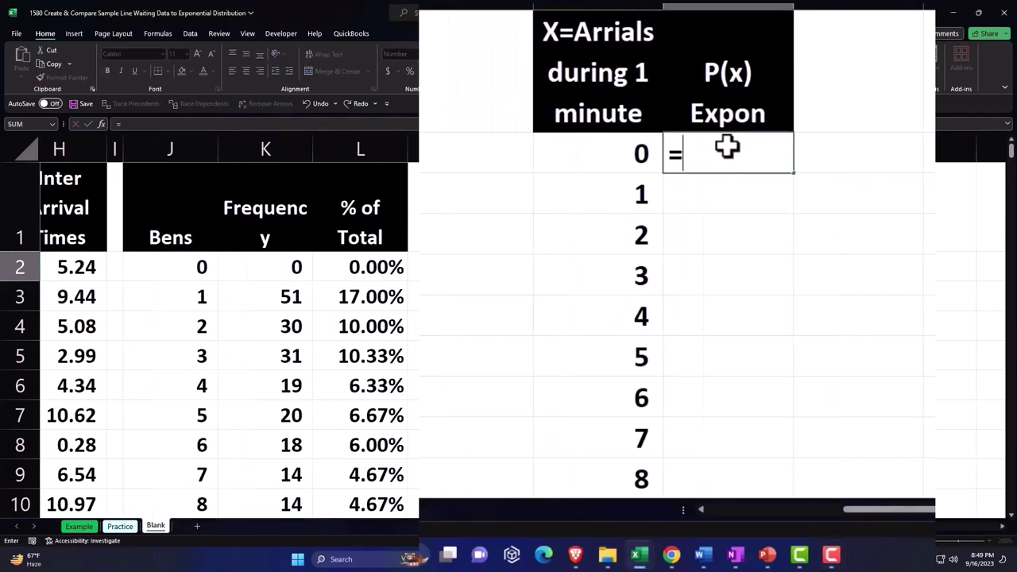
pyautogui.write('expo')
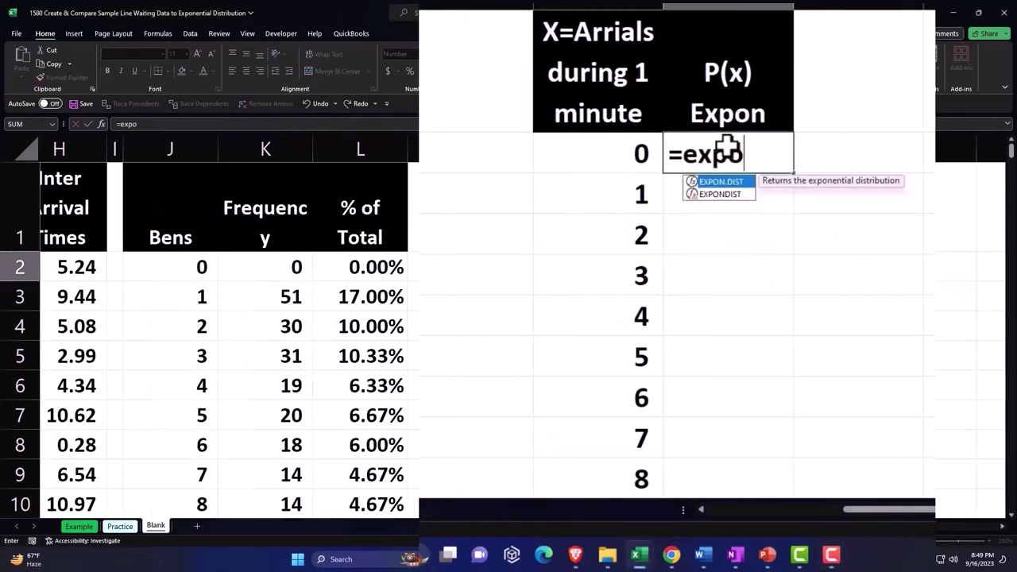
pyautogui.write('n')
pyautogui.press('Tab')
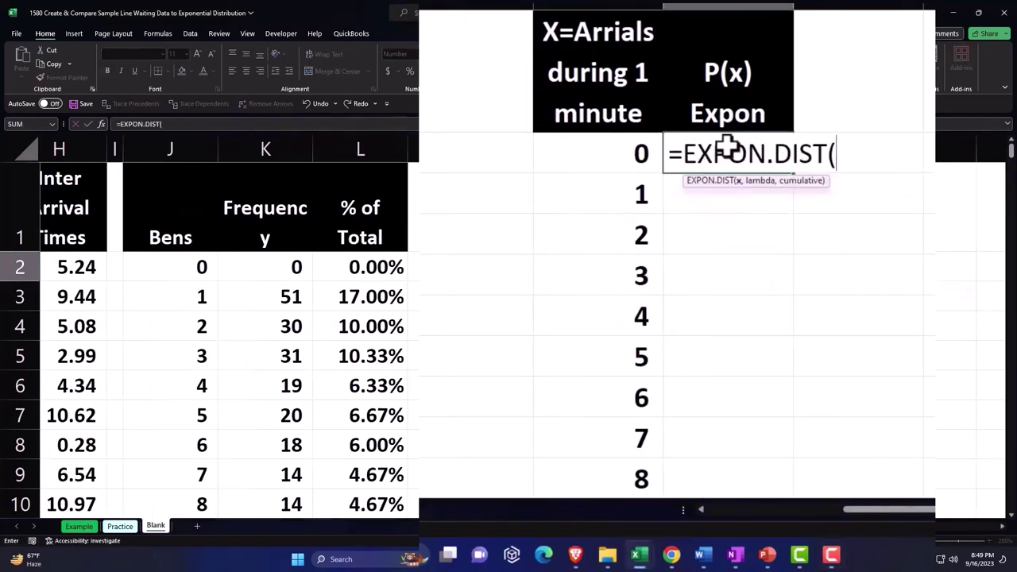
pyautogui.click(627, 154)
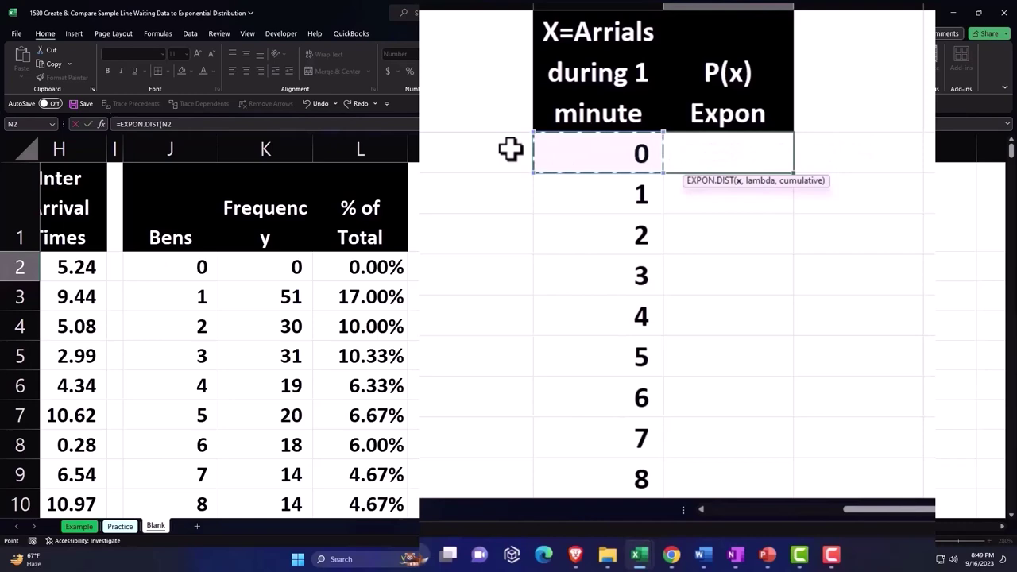
pyautogui.hotkey('ctrl', 'shift', 'Down')
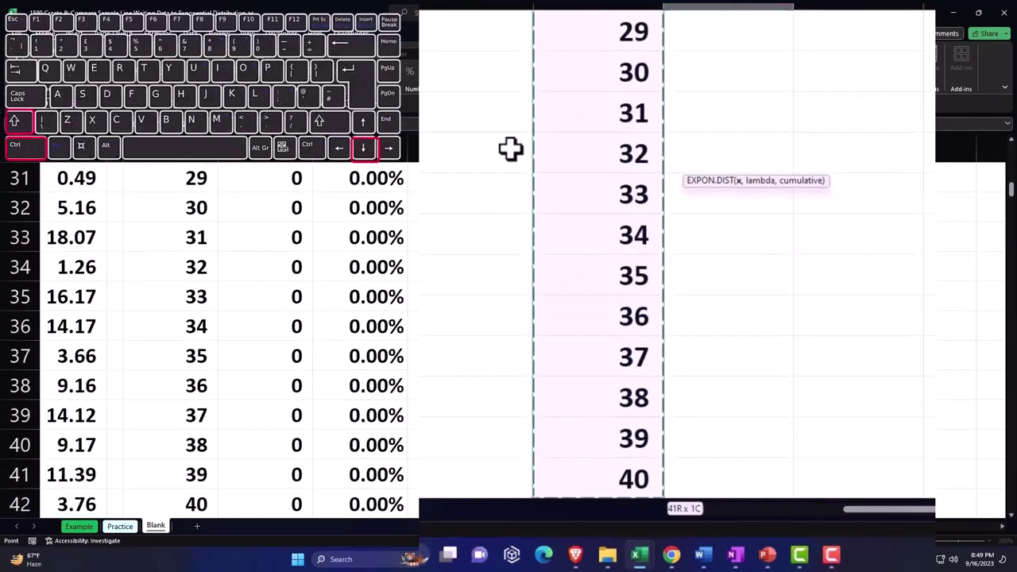
pyautogui.hotkey('ctrl', 'BackSpace')
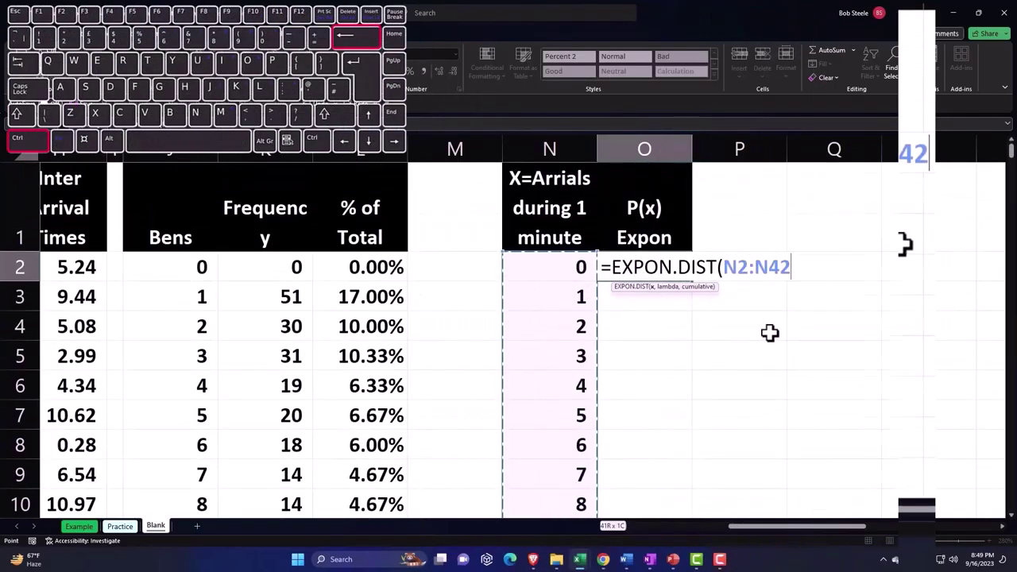
# Step: Set the formula's lambda argument to 1/B4, using the inter-arrival time in minutes
pyautogui.write(',')
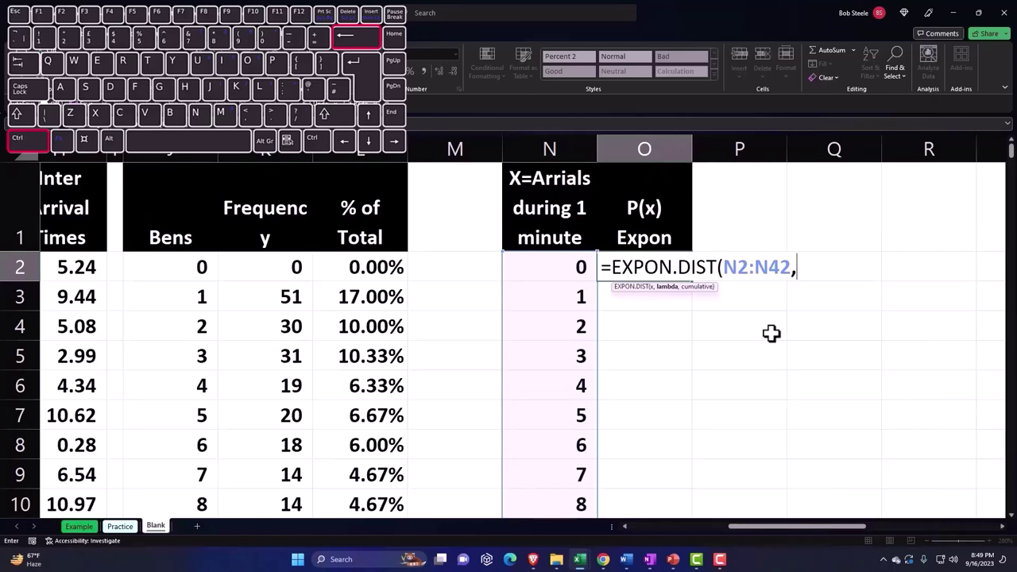
pyautogui.write('1/')
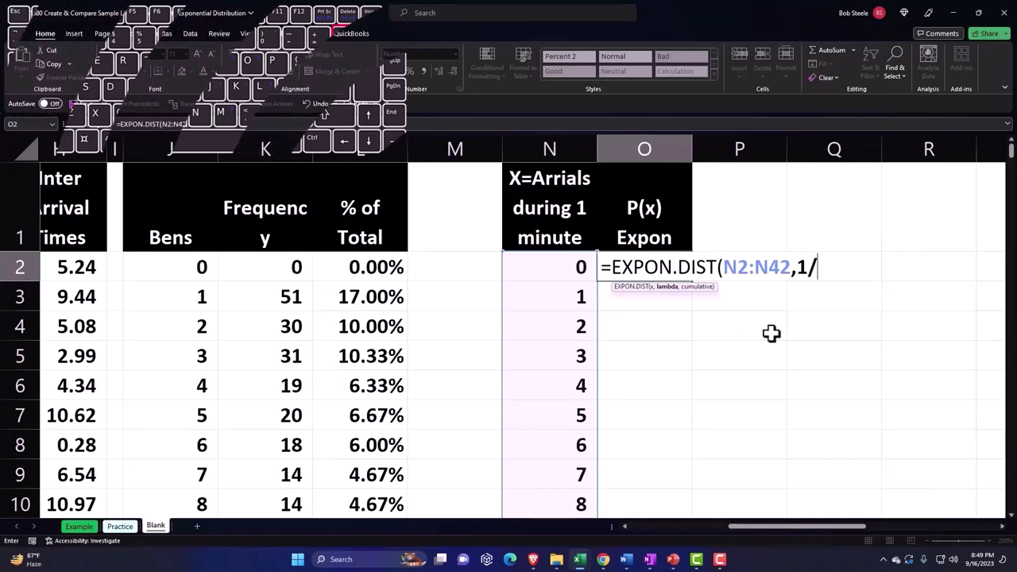
pyautogui.press('Down')
pyautogui.press('Left')
pyautogui.press('Left')
pyautogui.press('Left')
pyautogui.press('Home')
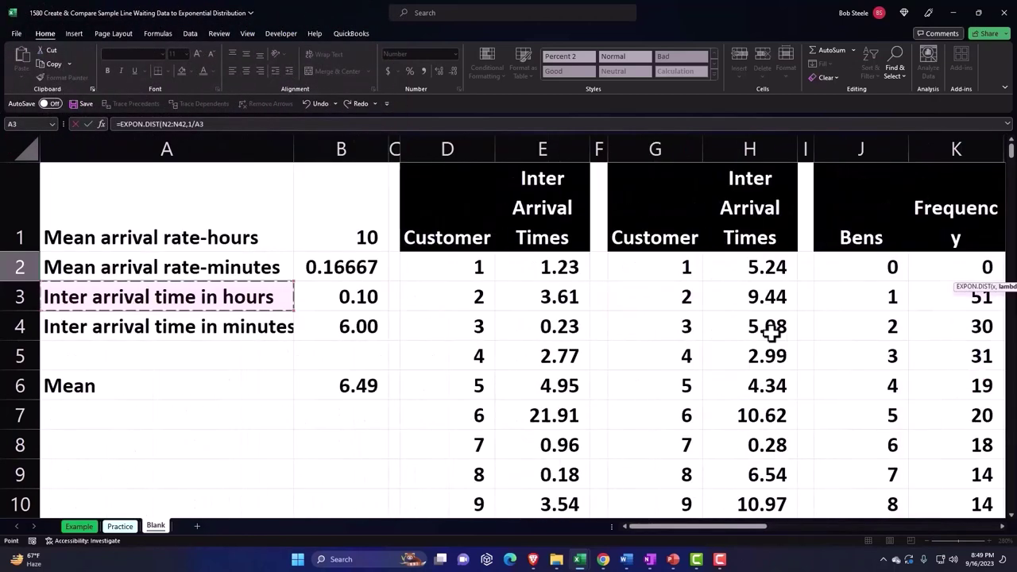
pyautogui.press('Down')
pyautogui.press('Right')
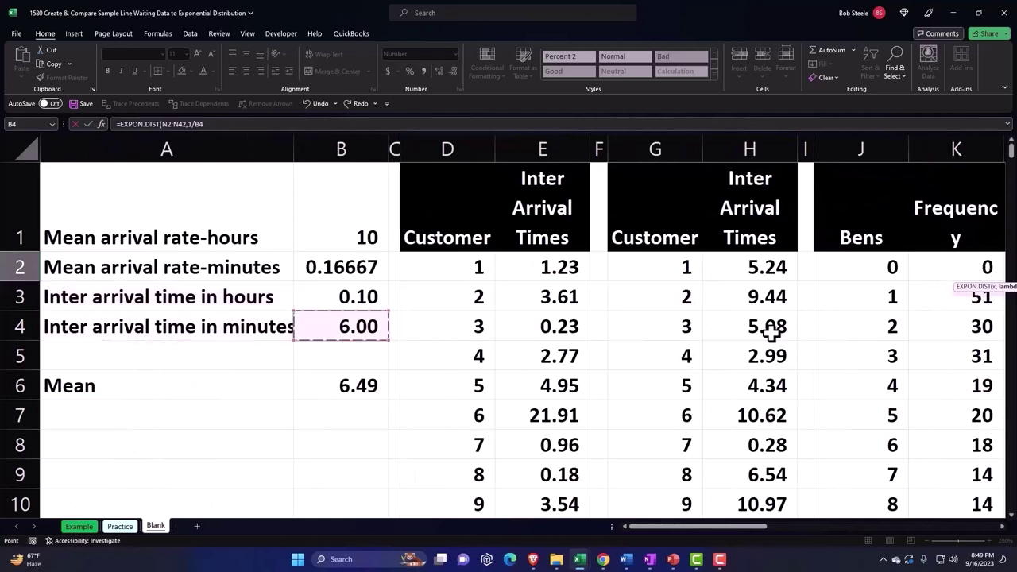
# Step: Set the cumulative argument to 0 and complete the EXPON.DIST formula in O2
pyautogui.write(',')
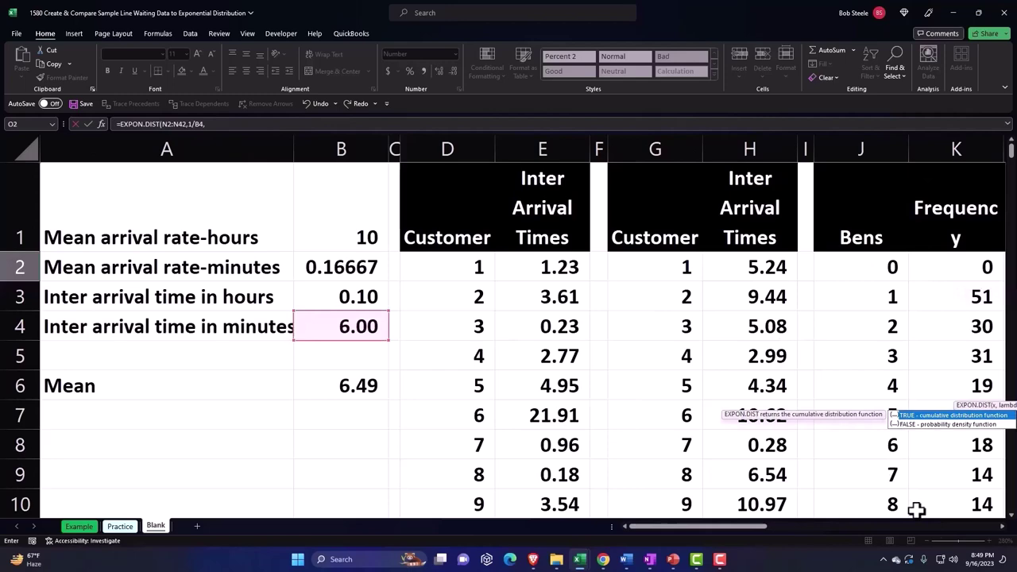
pyautogui.moveTo(733, 528); pyautogui.dragTo(881, 528)
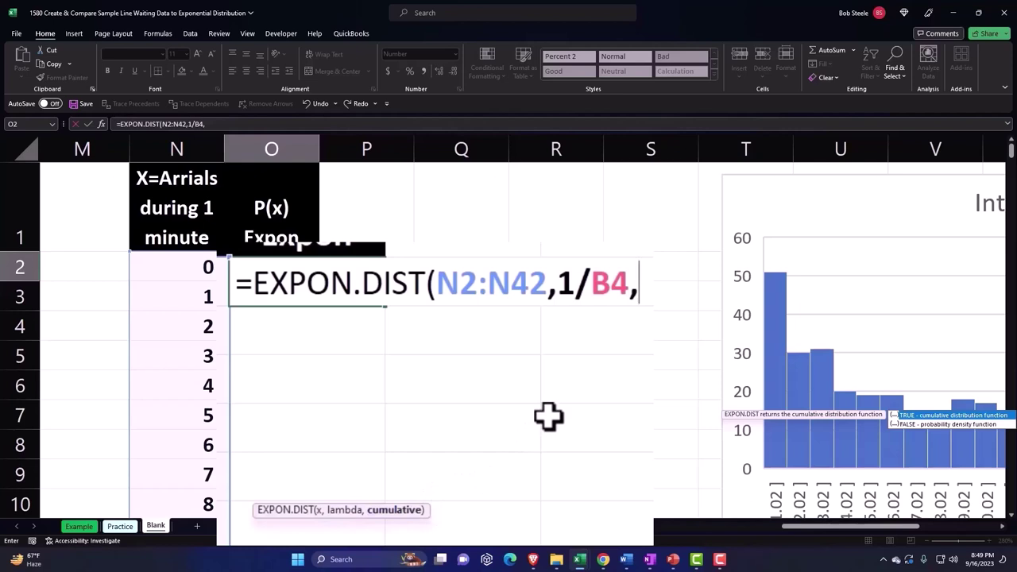
pyautogui.write('0')
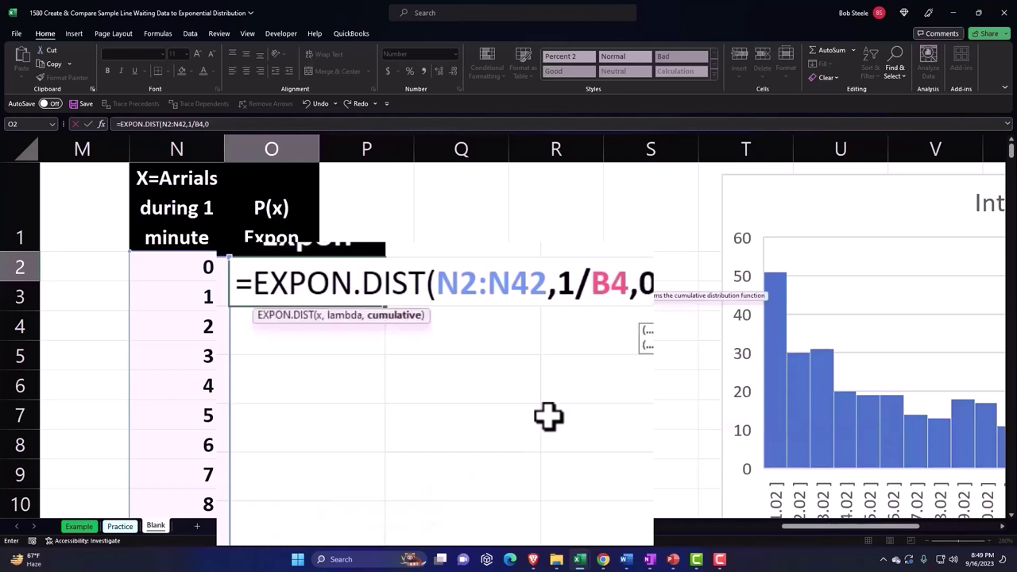
pyautogui.write(')')
pyautogui.press('Return')
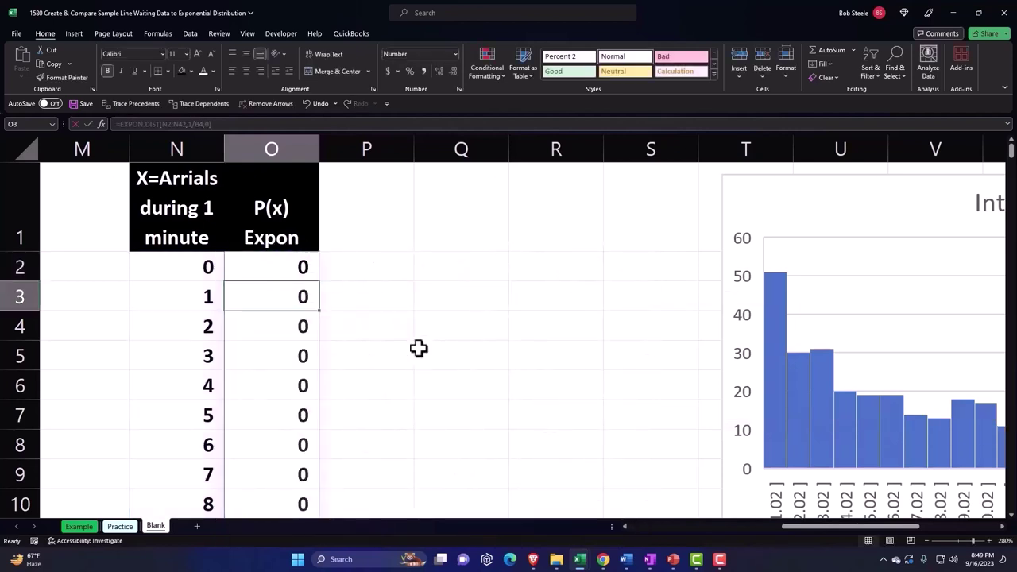
pyautogui.press('Up')
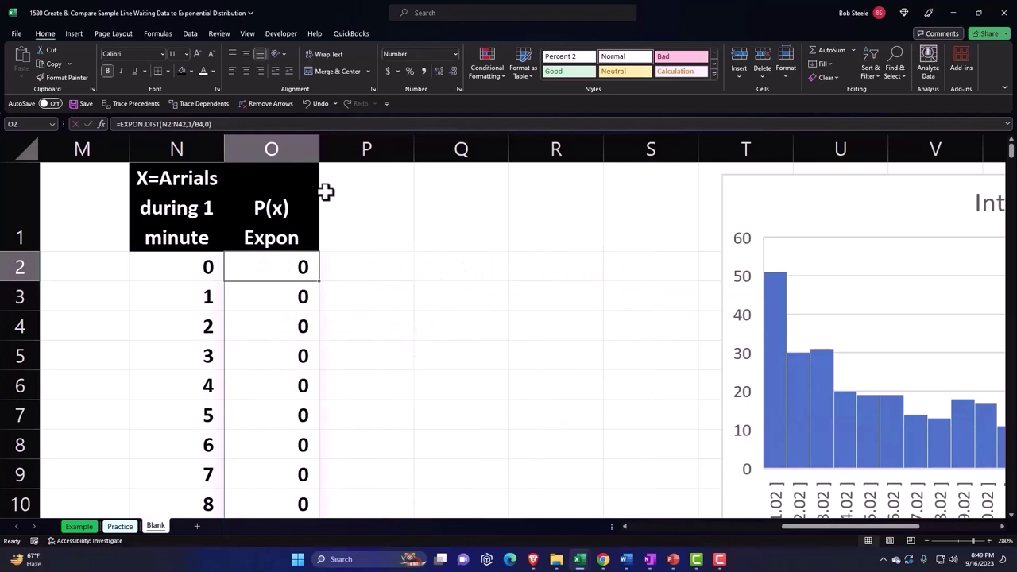
# Step: Format column O as percentages with two decimal places
pyautogui.click(287, 150)
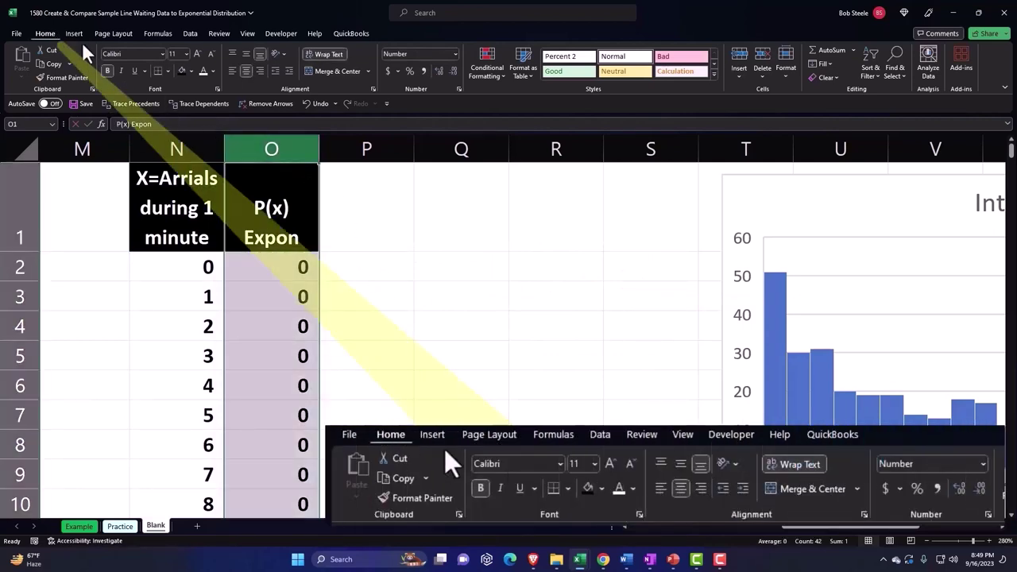
pyautogui.click(407, 71)
pyautogui.click(437, 70)
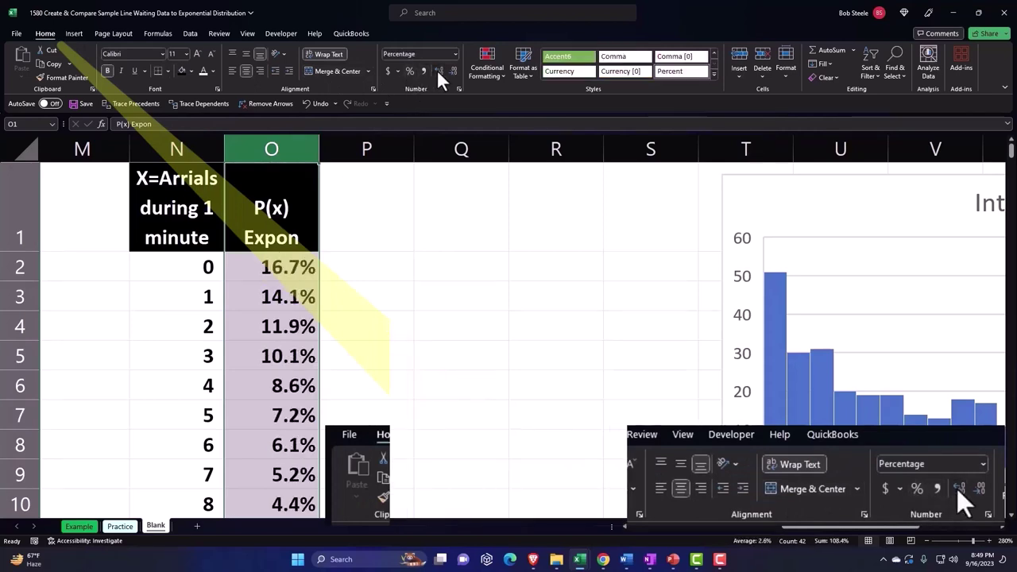
pyautogui.click(436, 70)
# Step: Compare the sampled % of Total in column L with the P(x) Expon values in column O for 1, 2 and 3
pyautogui.click(389, 270)
pyautogui.press('Left')
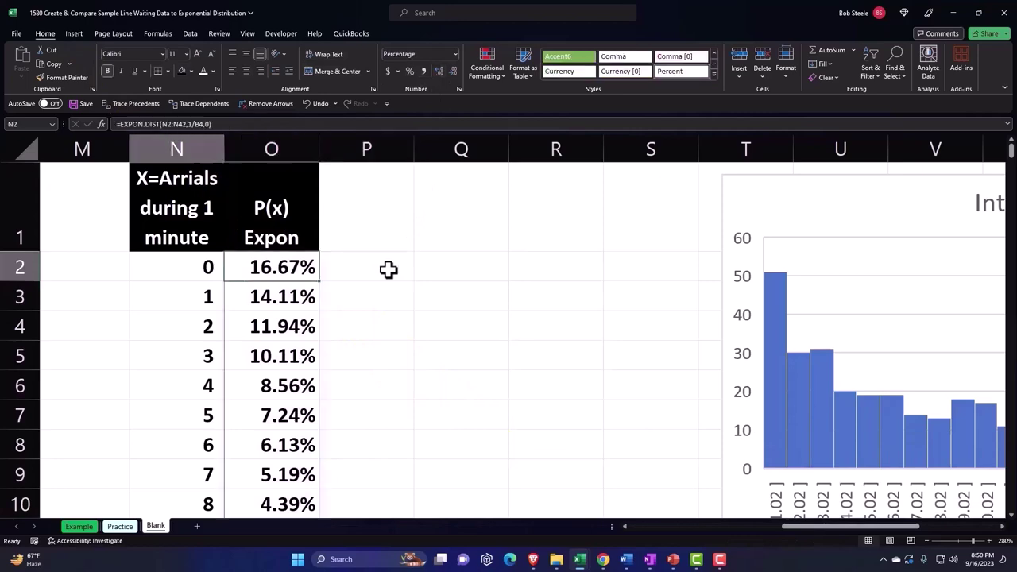
pyautogui.press('Left')
pyautogui.press('Left')
pyautogui.press('Left')
pyautogui.press('Left')
pyautogui.press('Left')
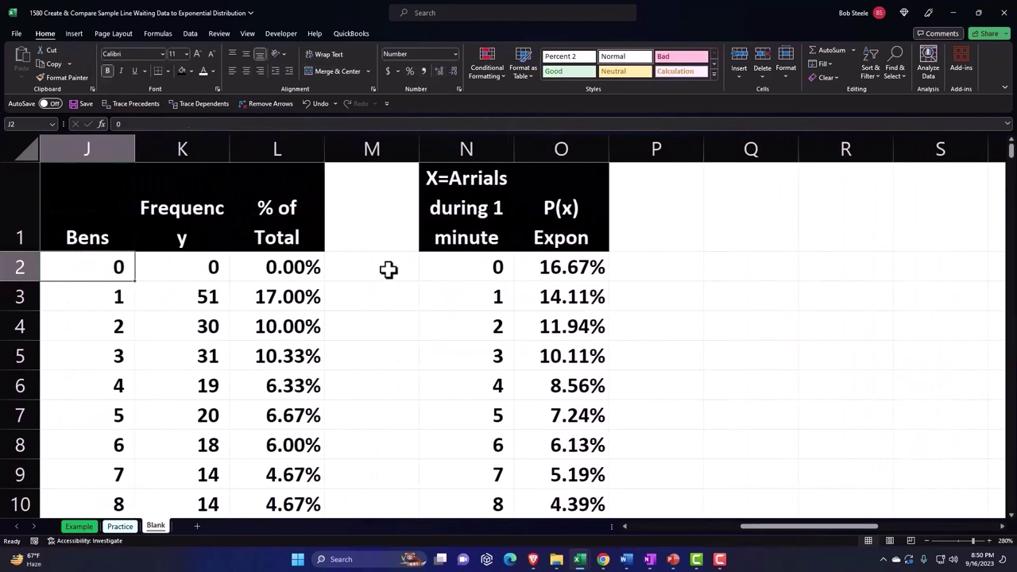
pyautogui.press('Left')
pyautogui.press('Left')
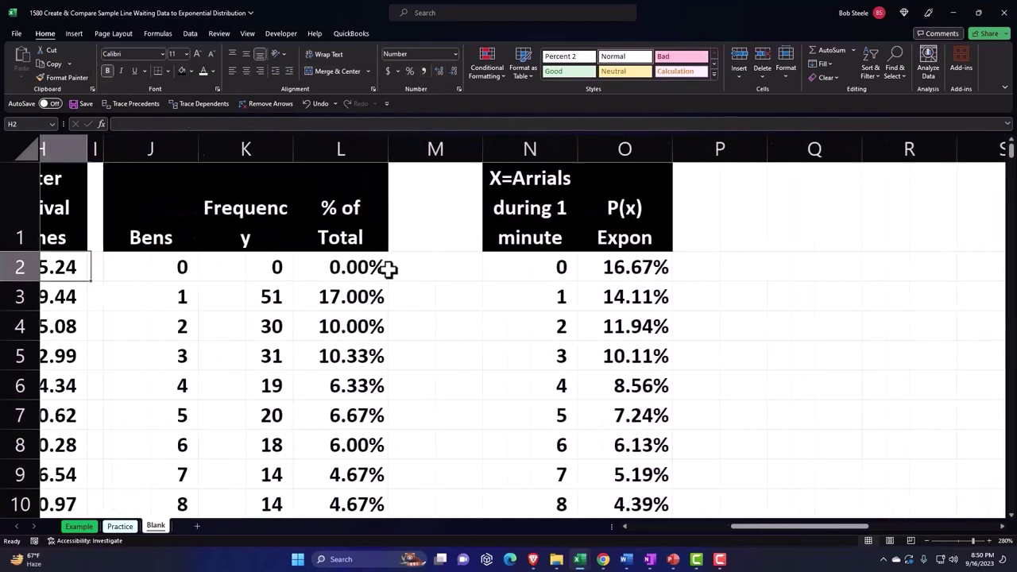
pyautogui.press('Right')
pyautogui.press('Right')
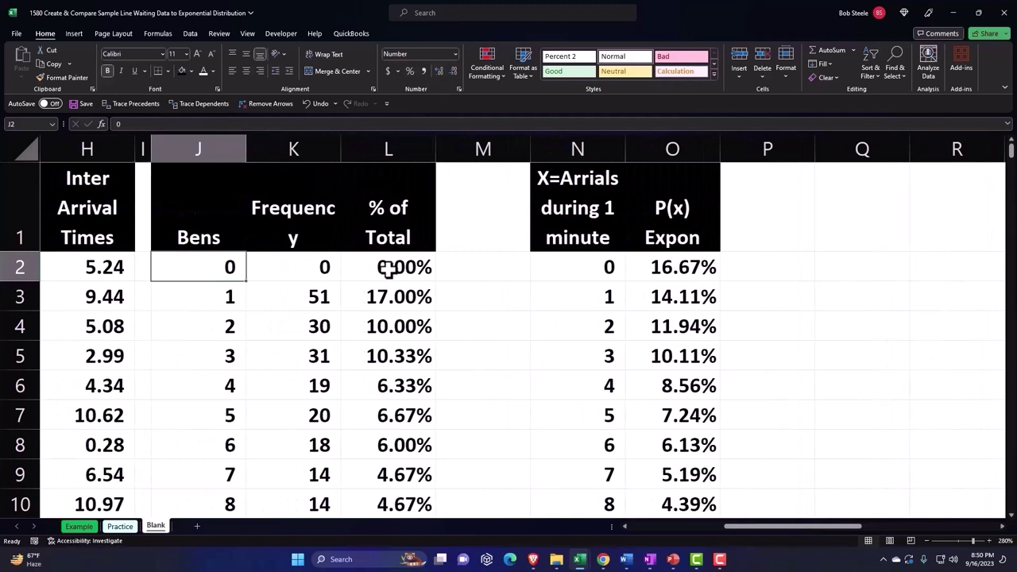
pyautogui.press('Down')
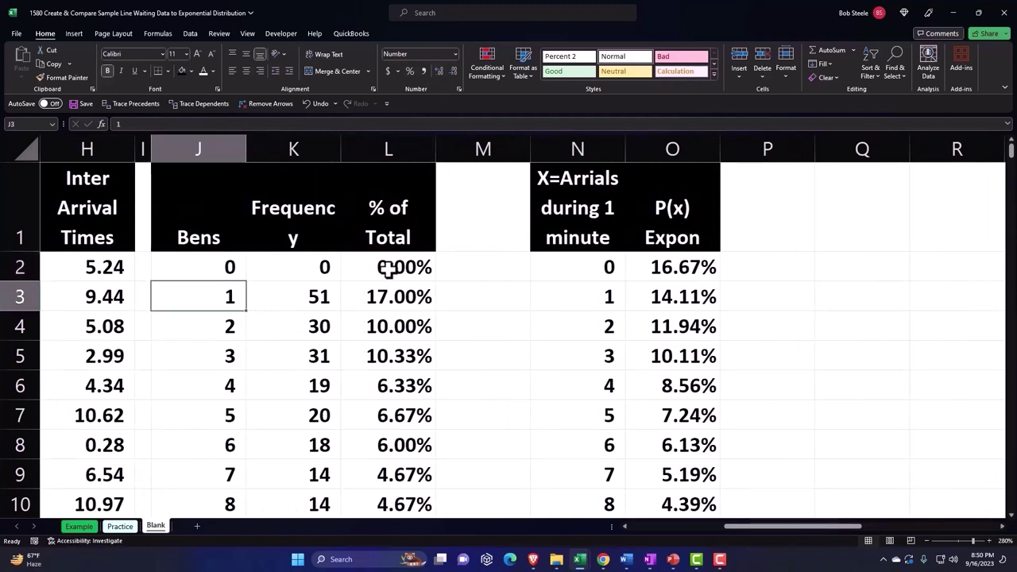
pyautogui.press('Right')
pyautogui.press('Right')
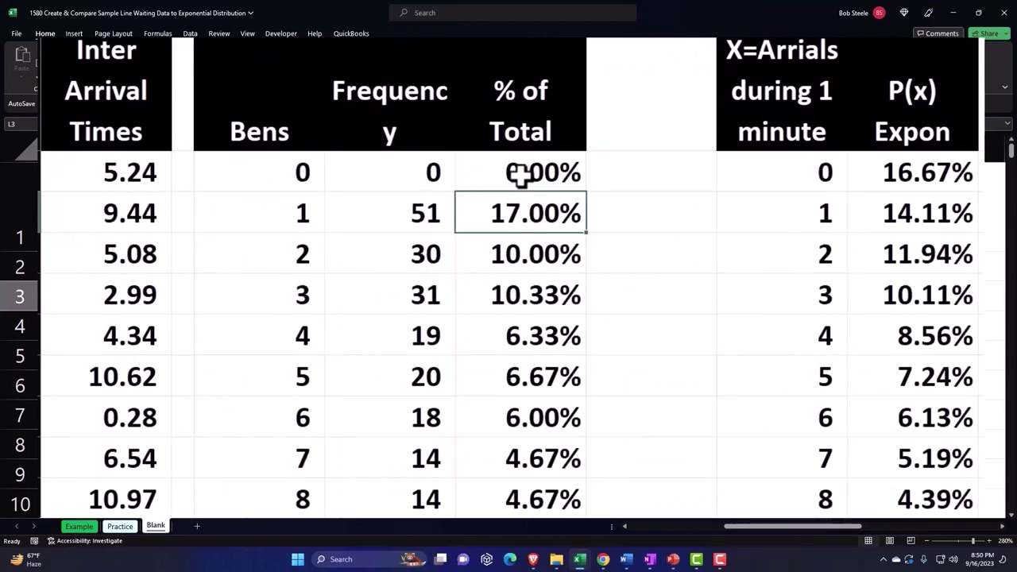
pyautogui.press('Right')
pyautogui.press('Right')
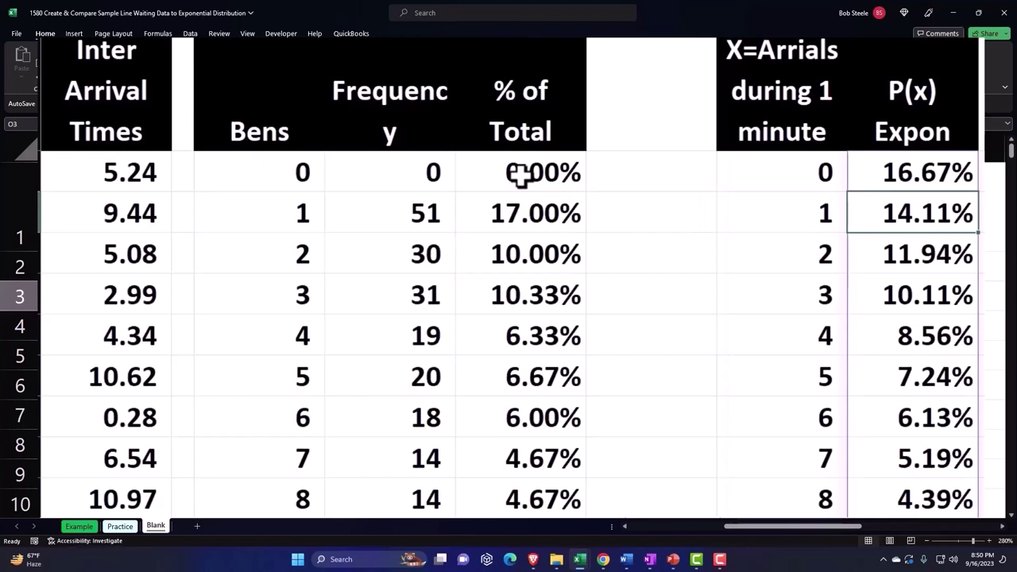
pyautogui.press('Down')
pyautogui.press('Left')
pyautogui.press('Left')
pyautogui.press('Left')
pyautogui.press('Left')
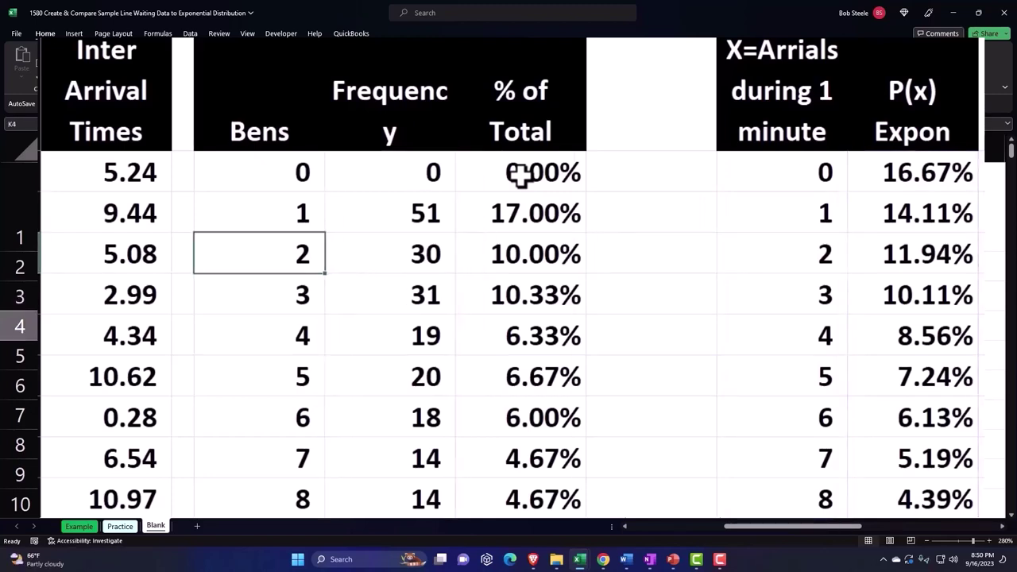
pyautogui.press('Right')
pyautogui.press('Right')
pyautogui.press('Right')
pyautogui.press('Right')
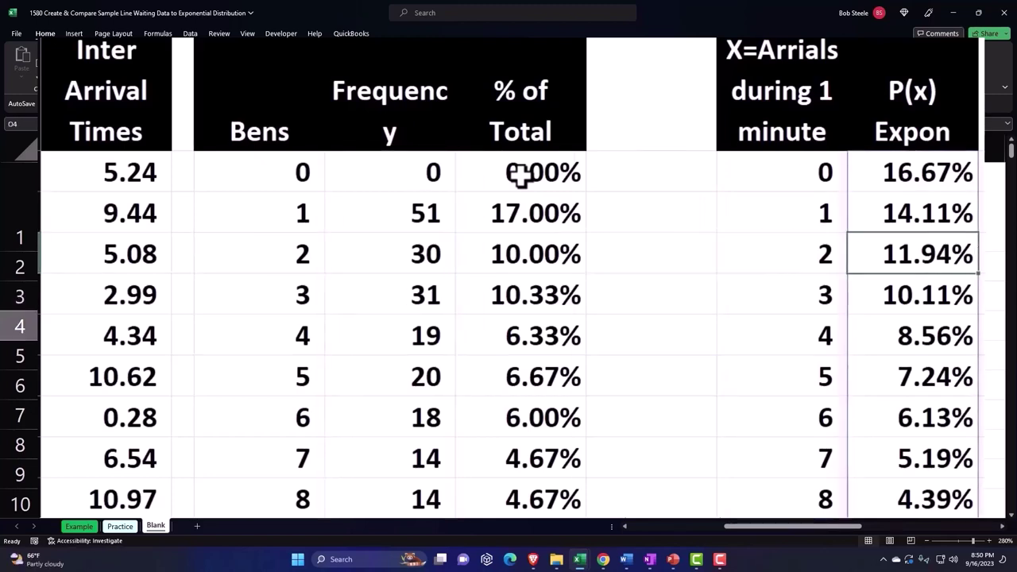
pyautogui.press('Down')
pyautogui.press('Left')
pyautogui.press('Left')
pyautogui.press('Left')
pyautogui.press('Left')
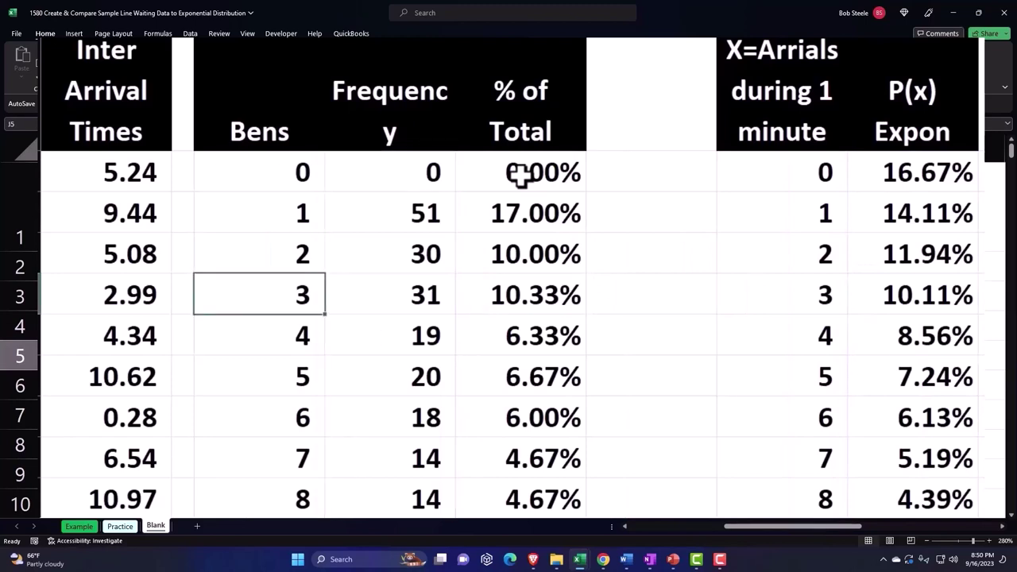
pyautogui.press('Right')
pyautogui.press('Right')
pyautogui.press('Right')
pyautogui.press('Right')
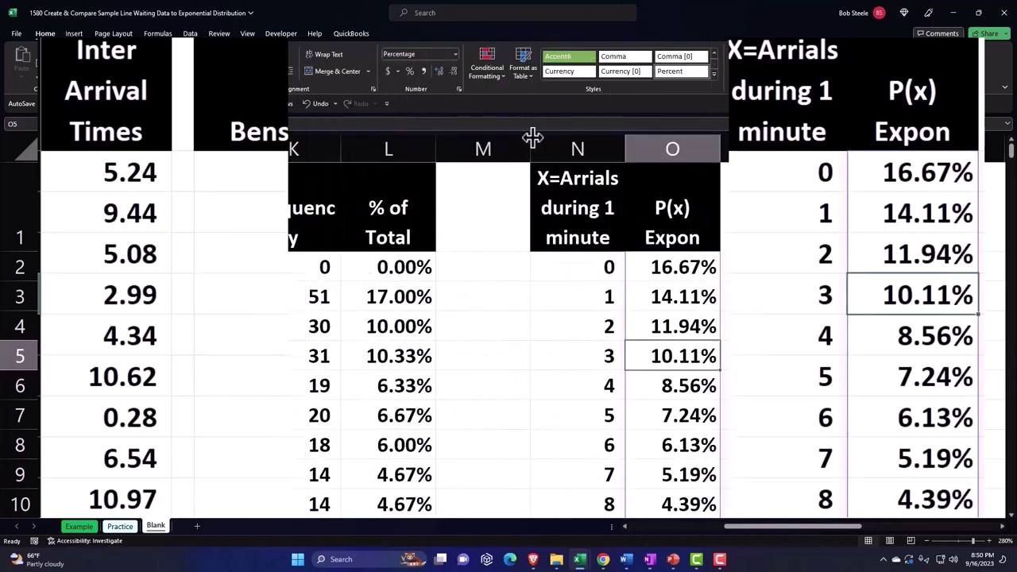
# Step: Narrow column M into a thin spacer between the frequency table and the exponential table
pyautogui.moveTo(473, 149); pyautogui.dragTo(458, 149)
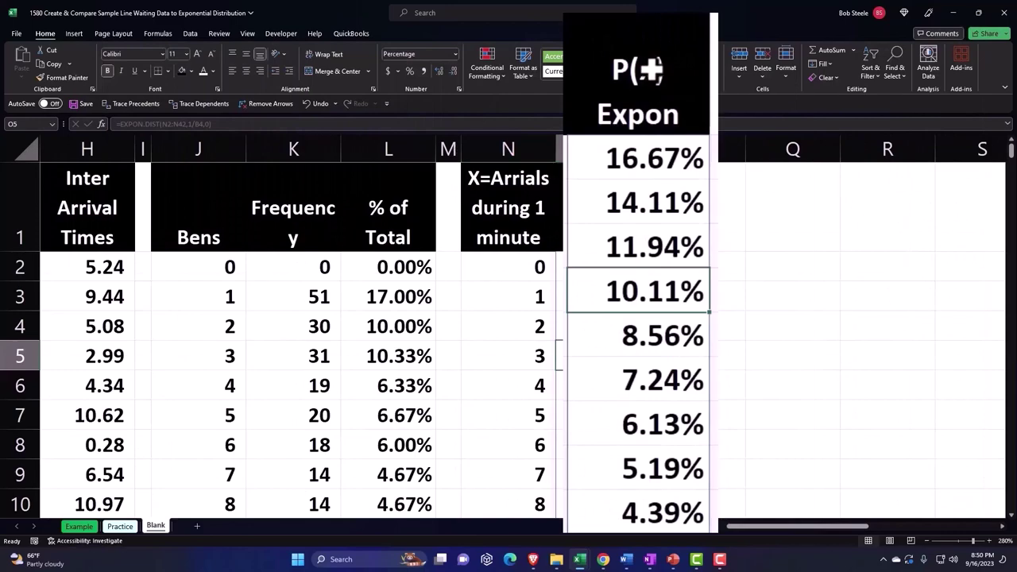
# Step: Insert a 2-D clustered column chart of the P(x) Expon data in O1:O42 and place it beside the table, starting around P5
pyautogui.moveTo(603, 230); pyautogui.dragTo(665, 427)
pyautogui.scroll(10, 684, 373)
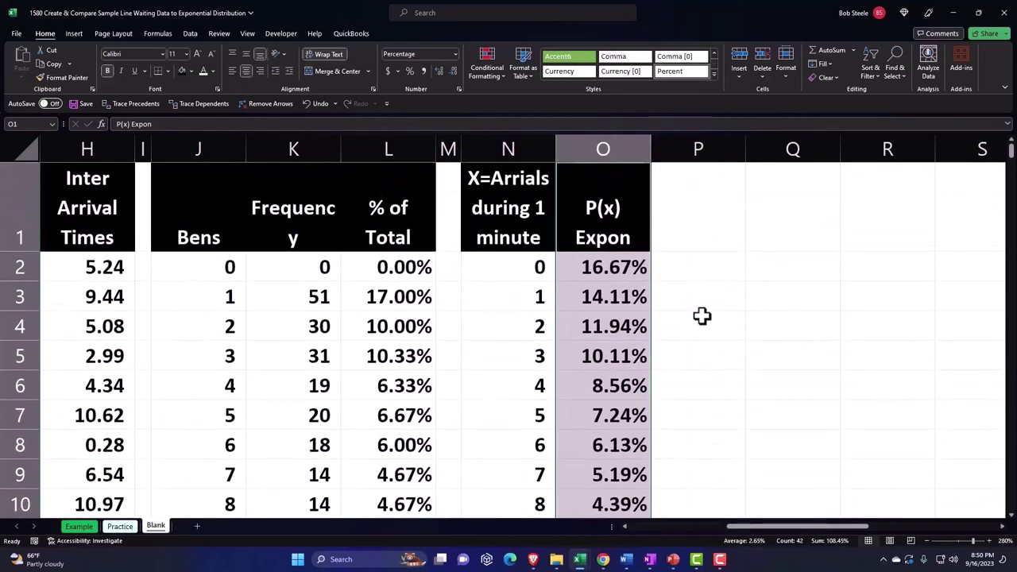
pyautogui.click(72, 33)
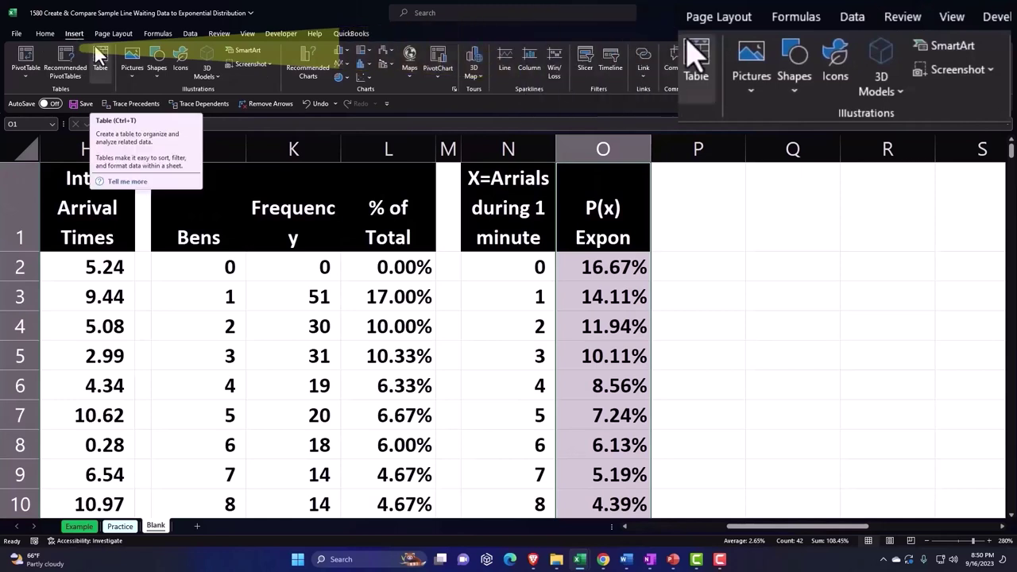
pyautogui.click(346, 47)
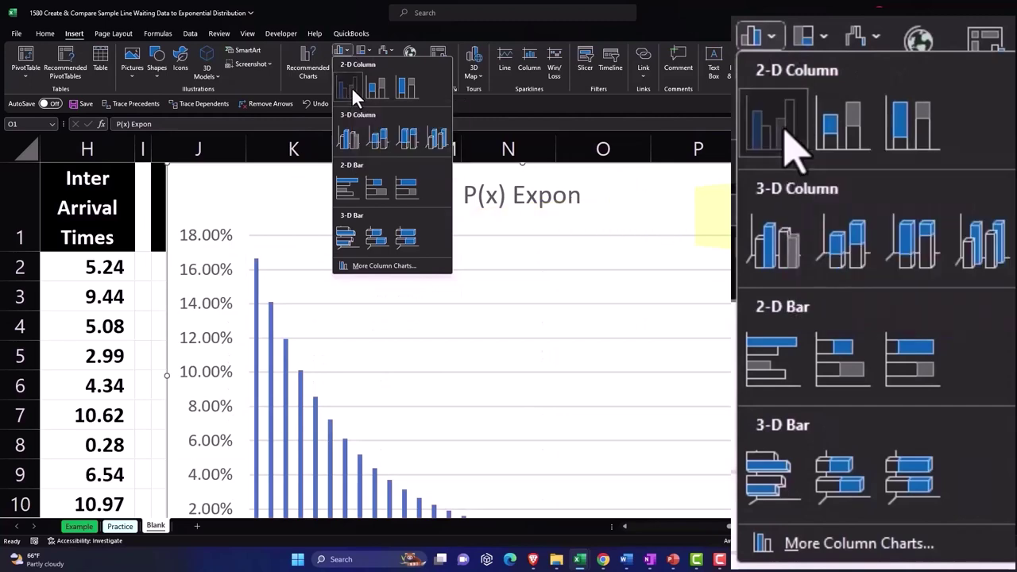
pyautogui.click(351, 89)
pyautogui.moveTo(247, 182); pyautogui.dragTo(765, 397)
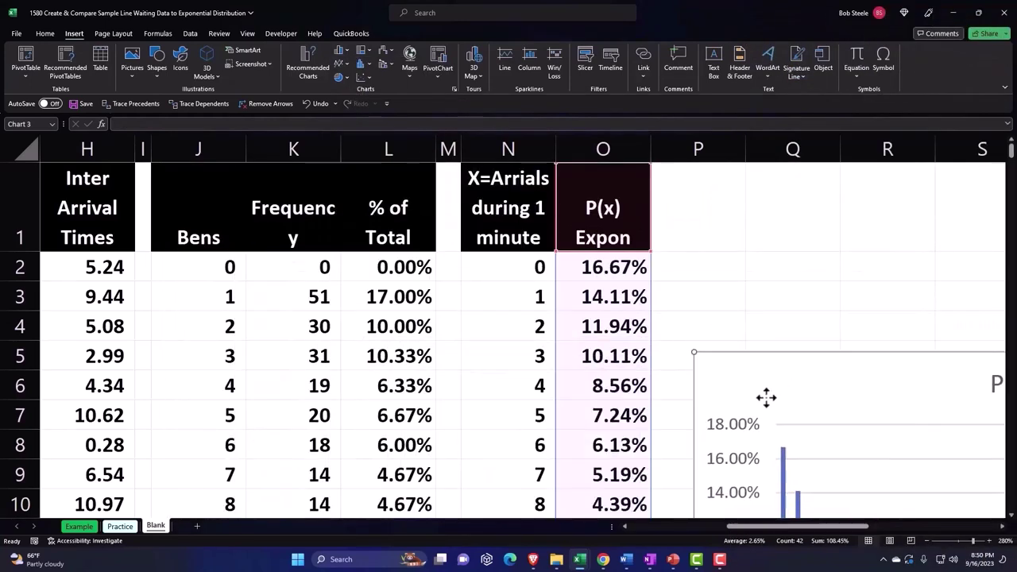
# Step: Move the P(x) Expon chart up beside the exponential table so it starts around P2
pyautogui.moveTo(792, 528); pyautogui.dragTo(841, 530)
pyautogui.moveTo(512, 403); pyautogui.dragTo(468, 470)
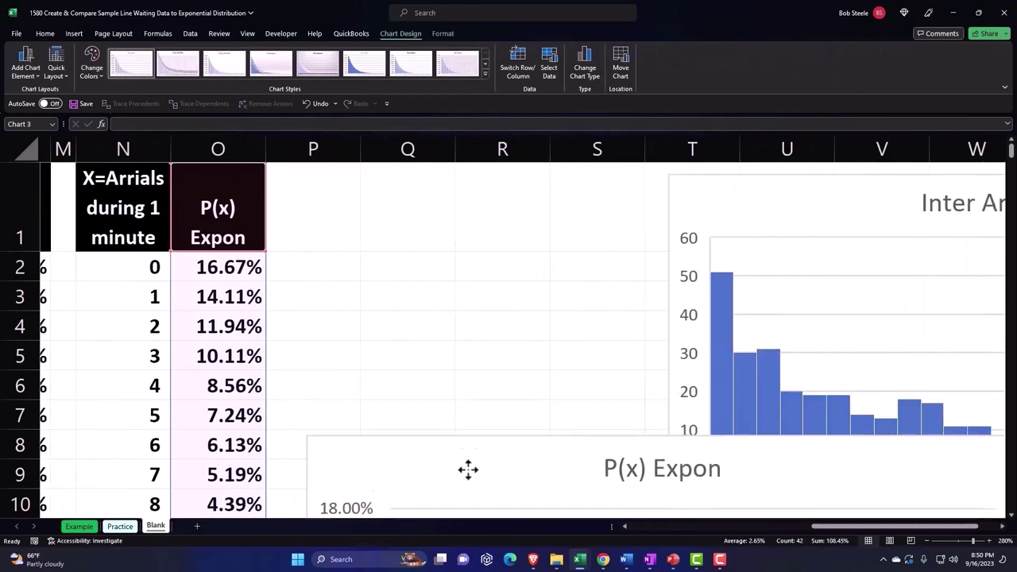
pyautogui.scroll(-5, 472, 333)
pyautogui.moveTo(432, 251); pyautogui.dragTo(436, 186)
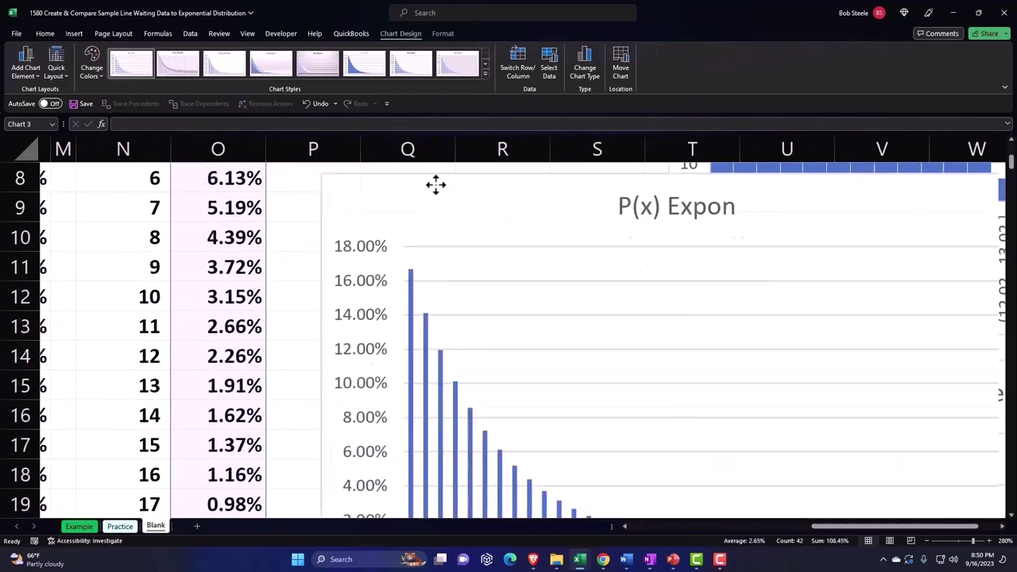
pyautogui.scroll(2, 477, 393)
pyautogui.moveTo(421, 357); pyautogui.dragTo(397, 262)
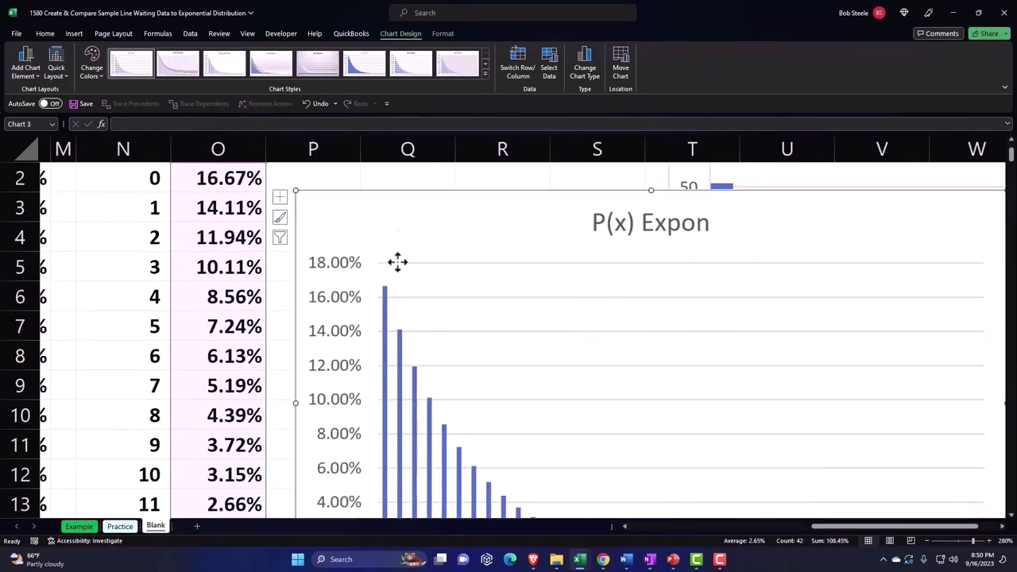
pyautogui.moveTo(852, 526); pyautogui.dragTo(836, 526)
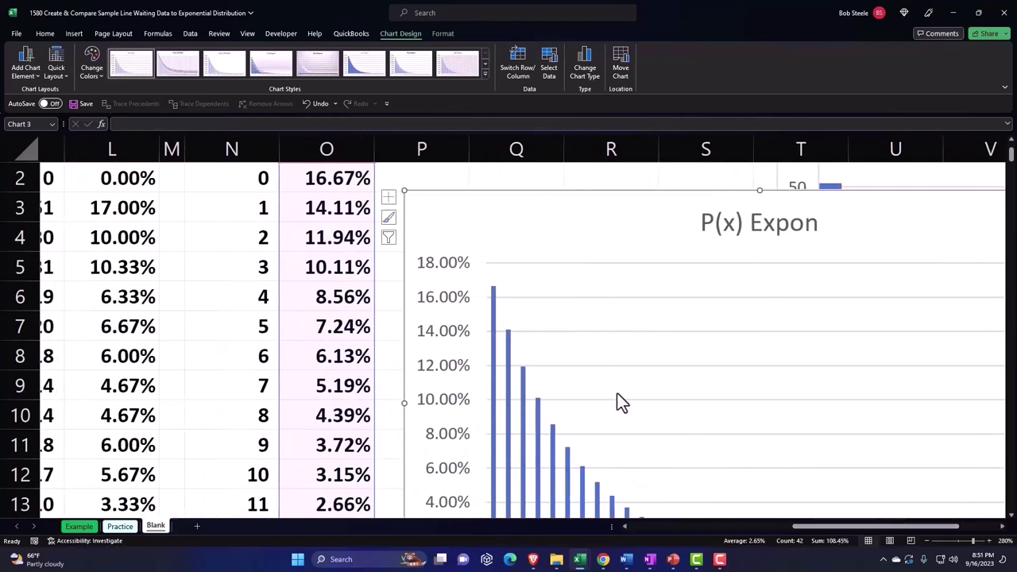
pyautogui.moveTo(492, 236); pyautogui.dragTo(478, 203)
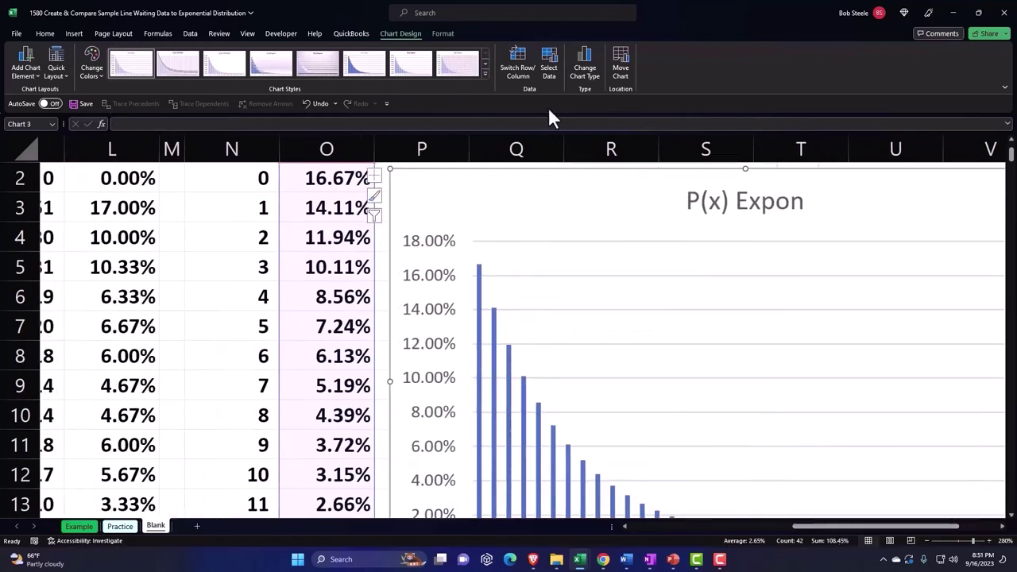
# Step: Set the P(x) Expon chart's horizontal axis labels to the X values in N2:N42
pyautogui.click(551, 73)
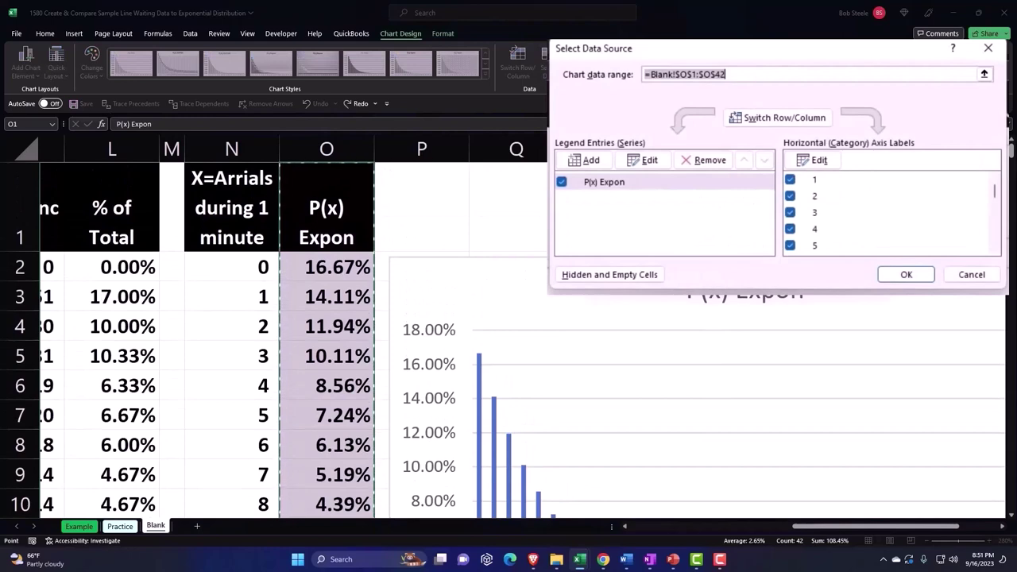
pyautogui.click(820, 163)
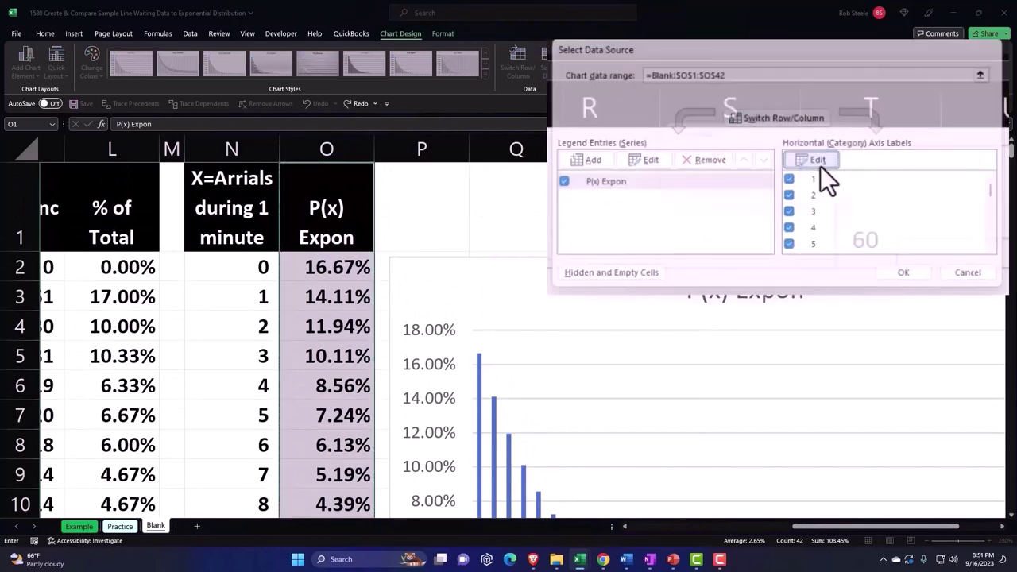
pyautogui.moveTo(254, 268); pyautogui.dragTo(252, 514)
pyautogui.moveTo(252, 477); pyautogui.dragTo(252, 477)
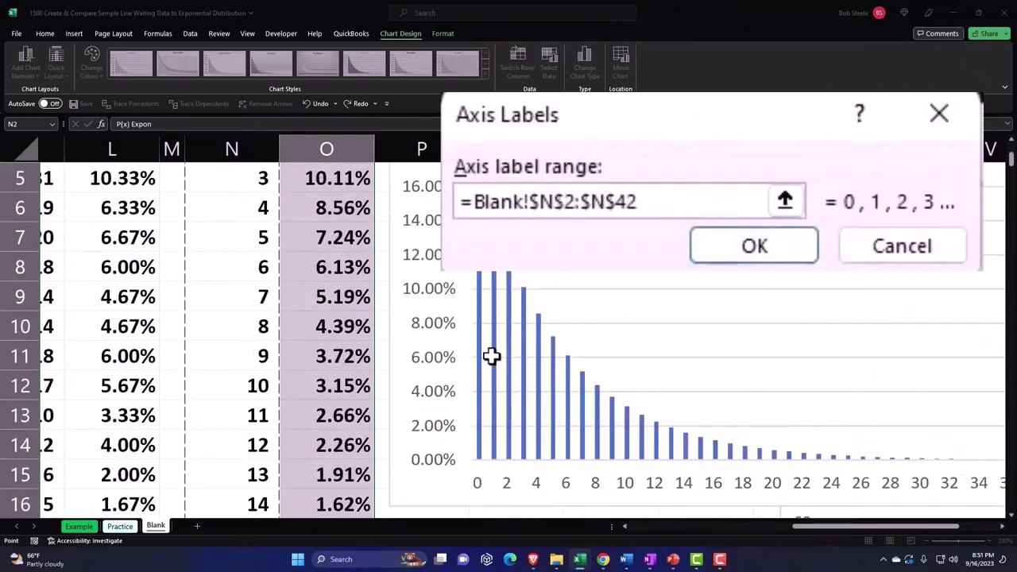
pyautogui.click(792, 253)
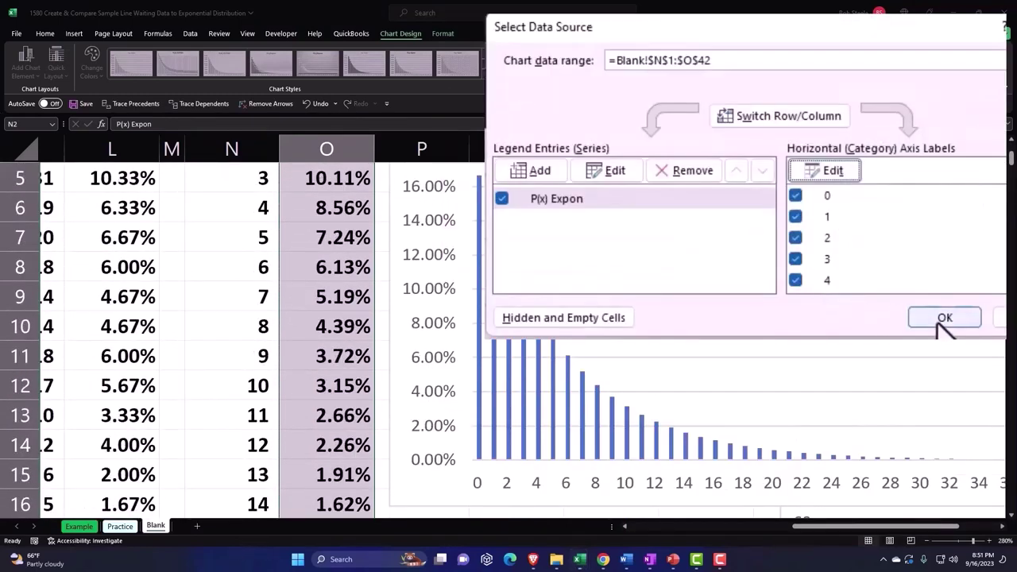
pyautogui.click(944, 317)
pyautogui.scroll(2, 767, 313)
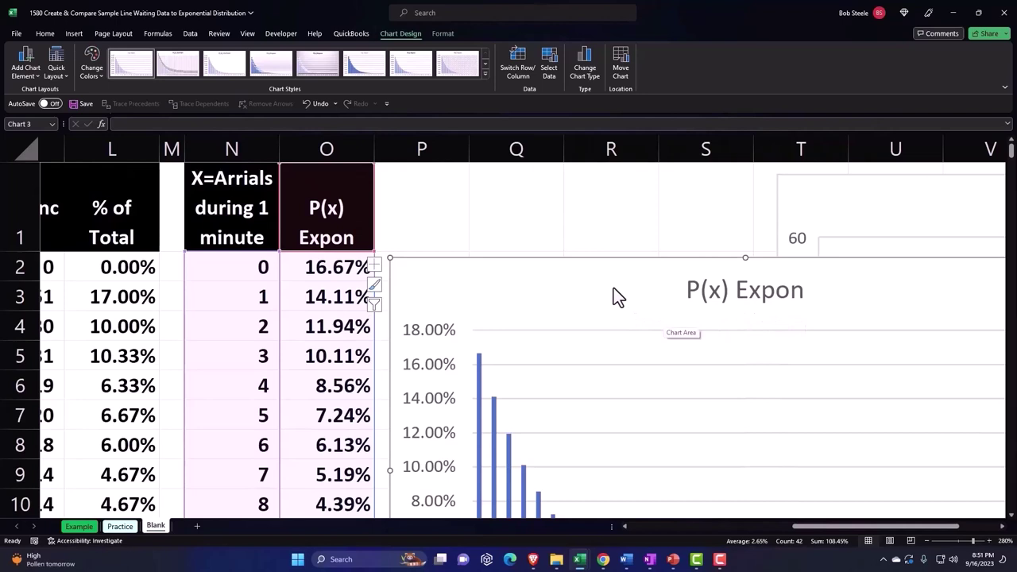
# Step: Add a second data series to the P(x) Expon chart, named from the % of Total header in L1
pyautogui.click(547, 64)
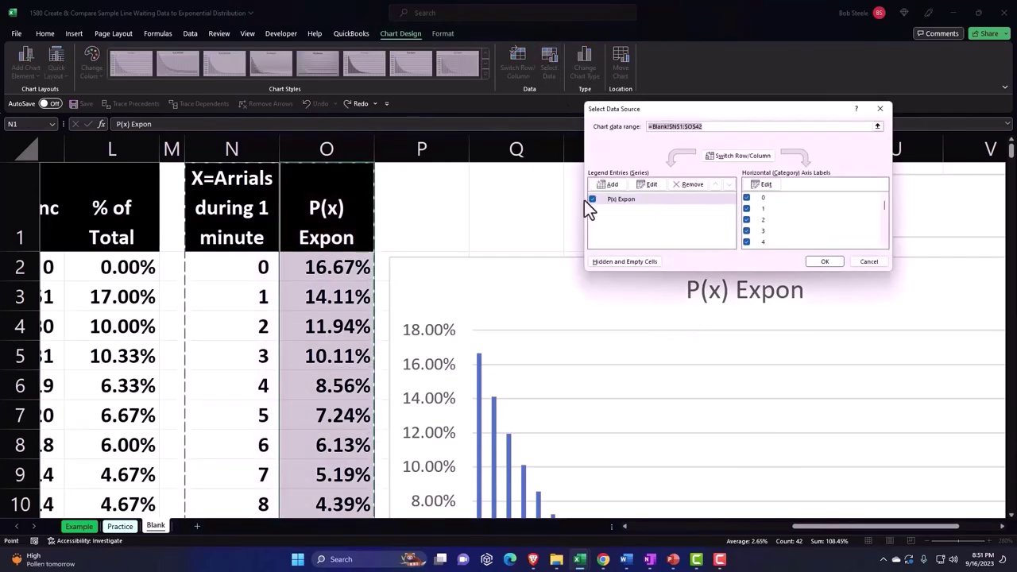
pyautogui.click(649, 183)
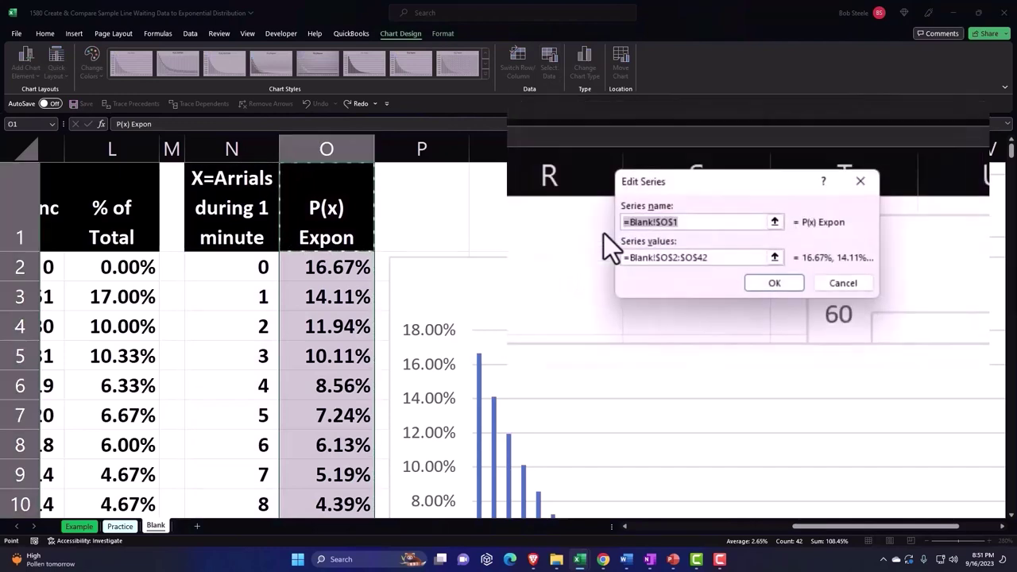
pyautogui.click(852, 182)
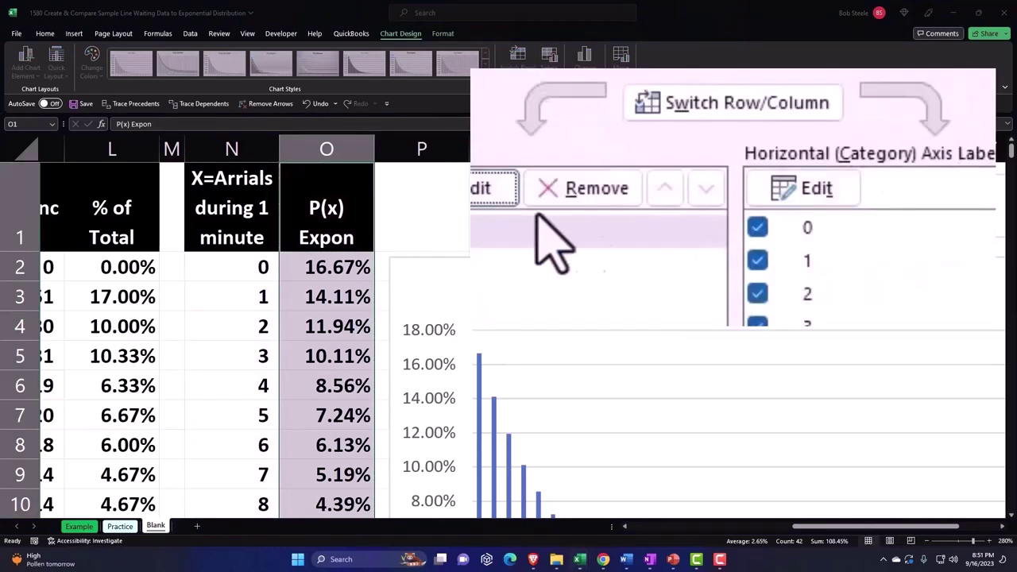
pyautogui.click(536, 174)
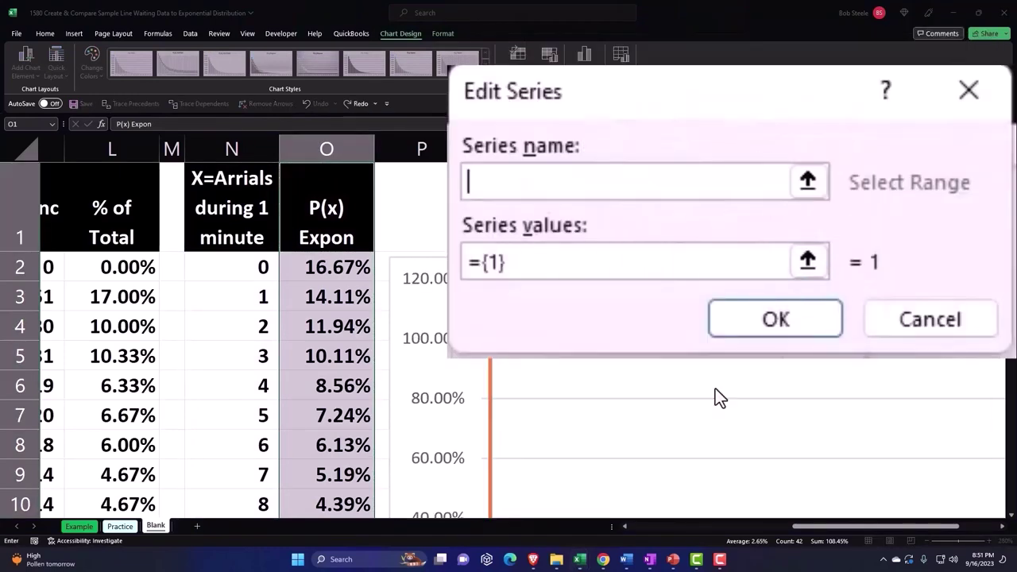
pyautogui.moveTo(810, 526); pyautogui.dragTo(756, 550)
pyautogui.click(421, 230)
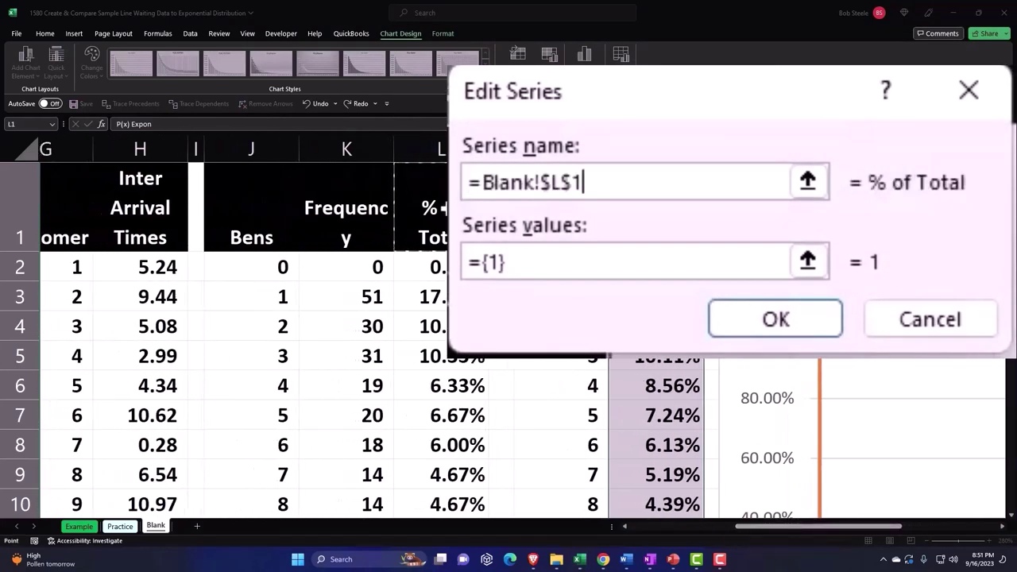
# Step: Set the % of Total series values to L2:L42 and apply the data source changes
pyautogui.click(579, 266)
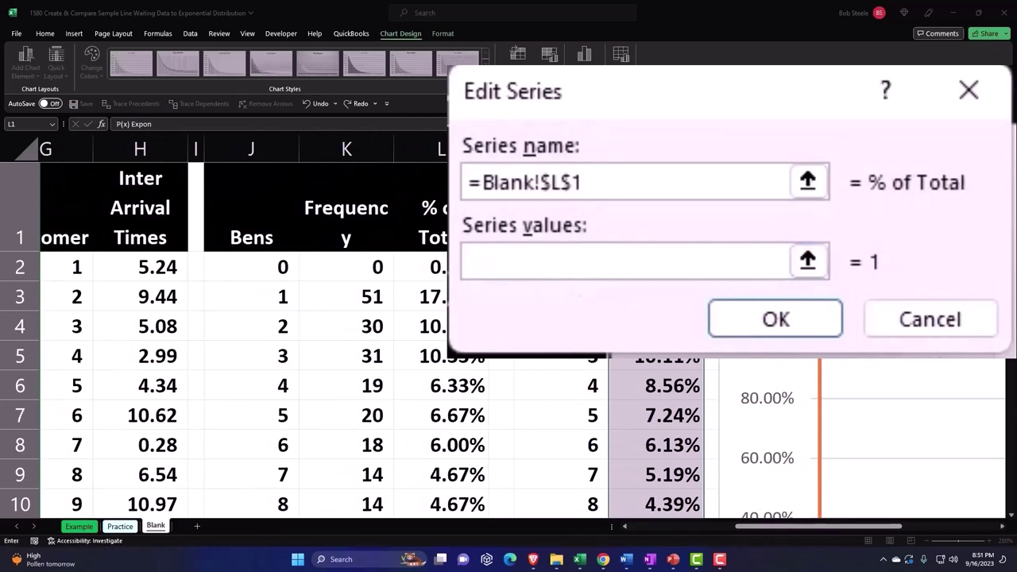
pyautogui.click(808, 261)
pyautogui.moveTo(441, 267); pyautogui.dragTo(459, 451)
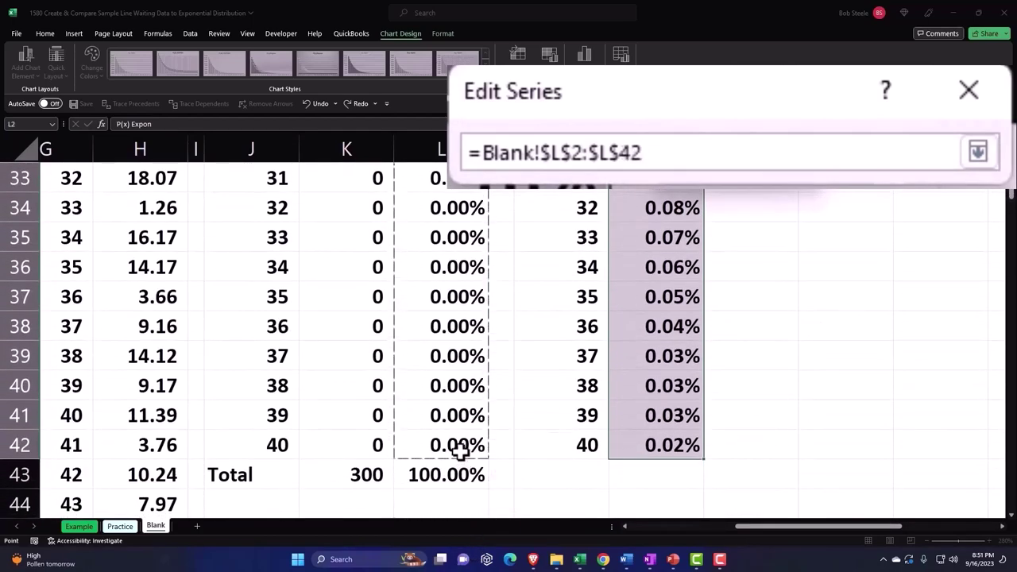
pyautogui.scroll(10, 633, 397)
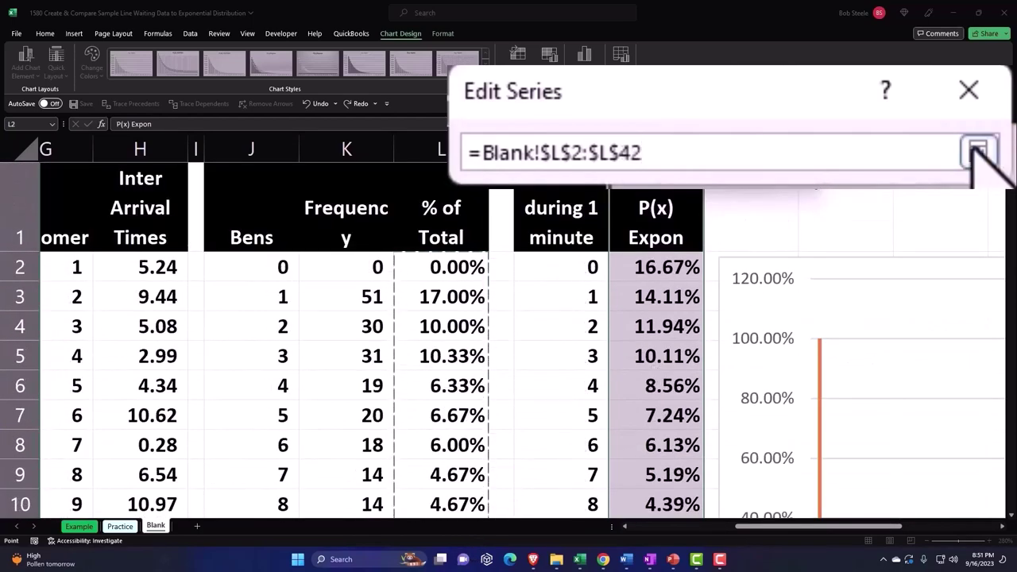
pyautogui.click(977, 153)
pyautogui.click(802, 256)
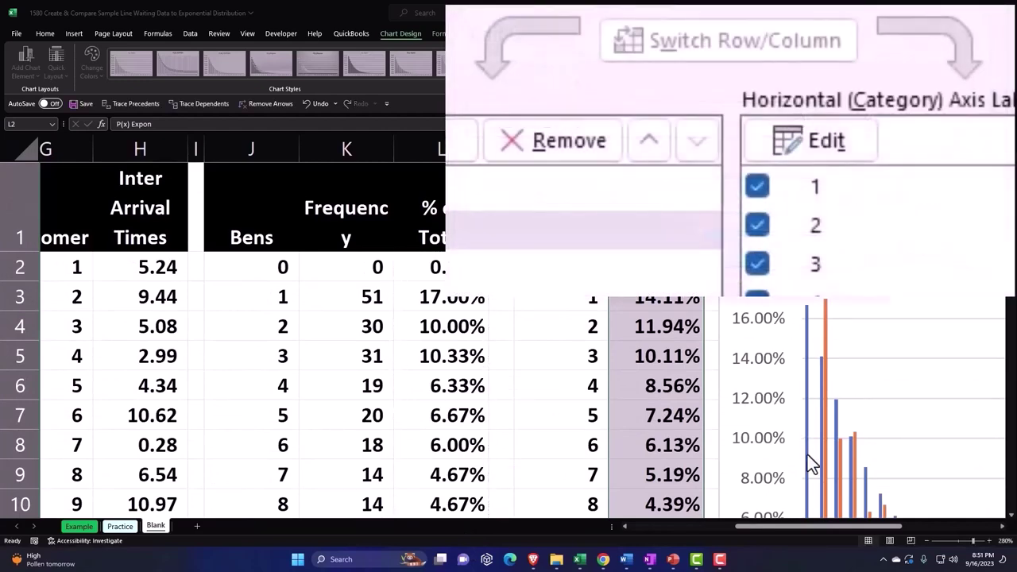
pyautogui.click(896, 262)
# Step: Move the combined P(x) Expon and % of Total chart below the Frequency chart, starting in column P around row 31
pyautogui.scroll(-1, 825, 397)
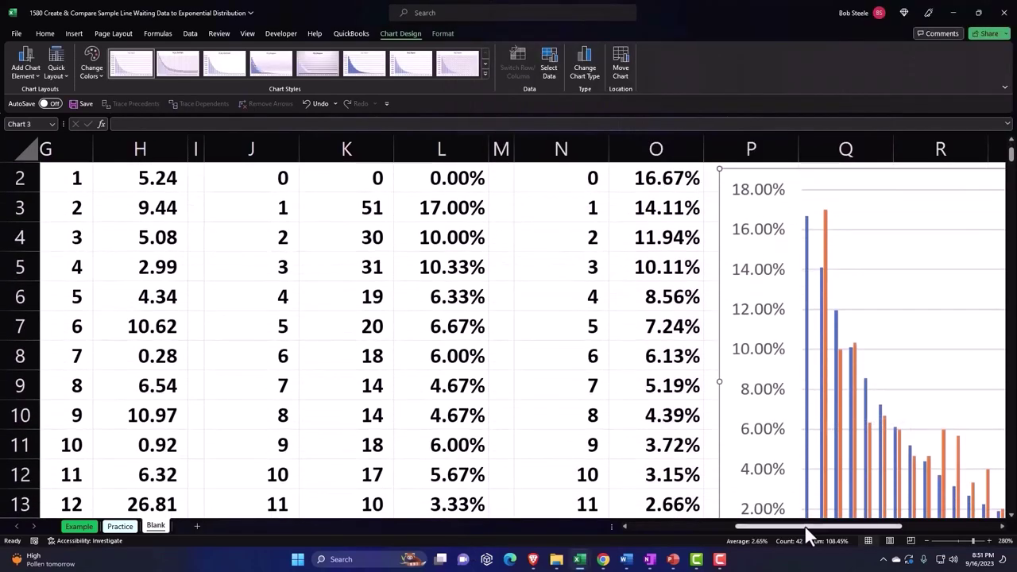
pyautogui.moveTo(808, 526); pyautogui.dragTo(902, 526)
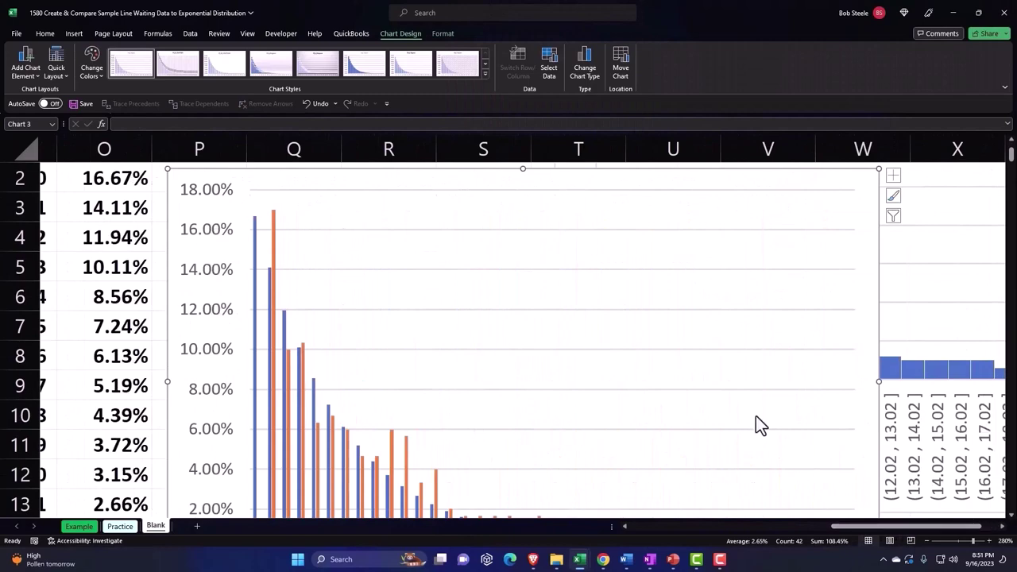
pyautogui.scroll(-2, 715, 420)
pyautogui.scroll(3, 508, 342)
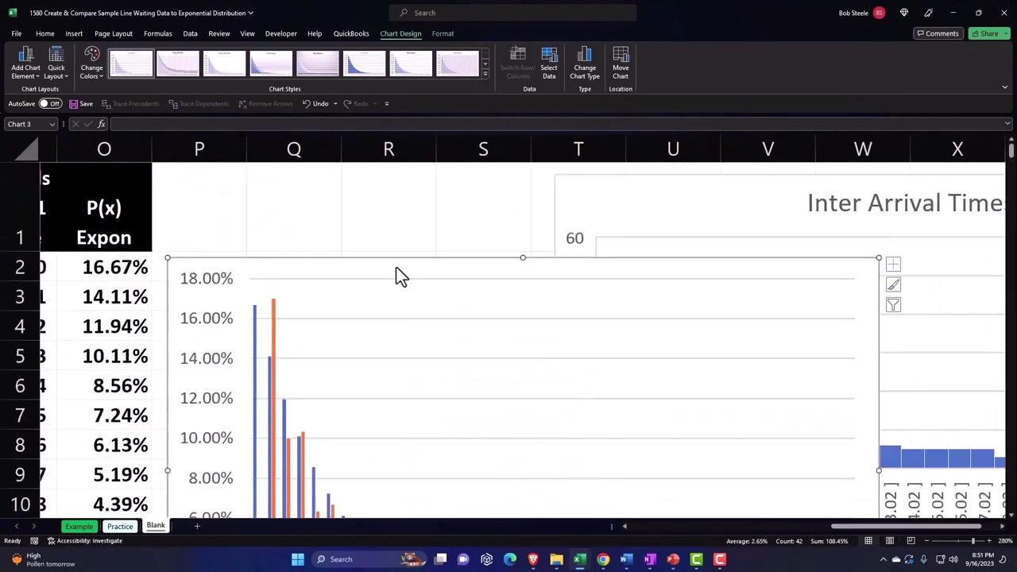
pyautogui.moveTo(400, 274); pyautogui.dragTo(556, 516)
pyautogui.scroll(-3, 545, 386)
pyautogui.moveTo(472, 243); pyautogui.dragTo(455, 459)
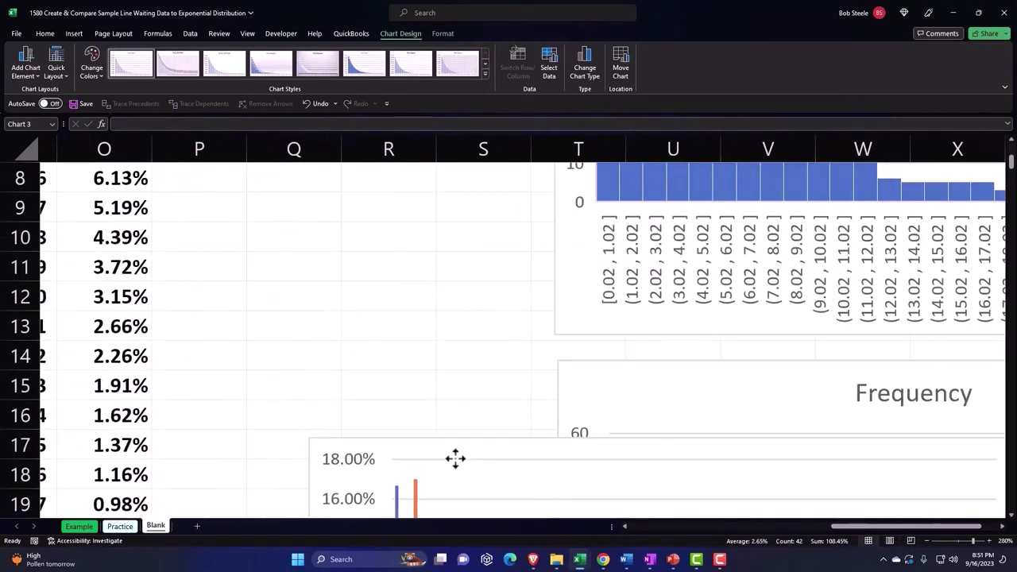
pyautogui.scroll(-2, 434, 339)
pyautogui.moveTo(449, 239); pyautogui.dragTo(397, 443)
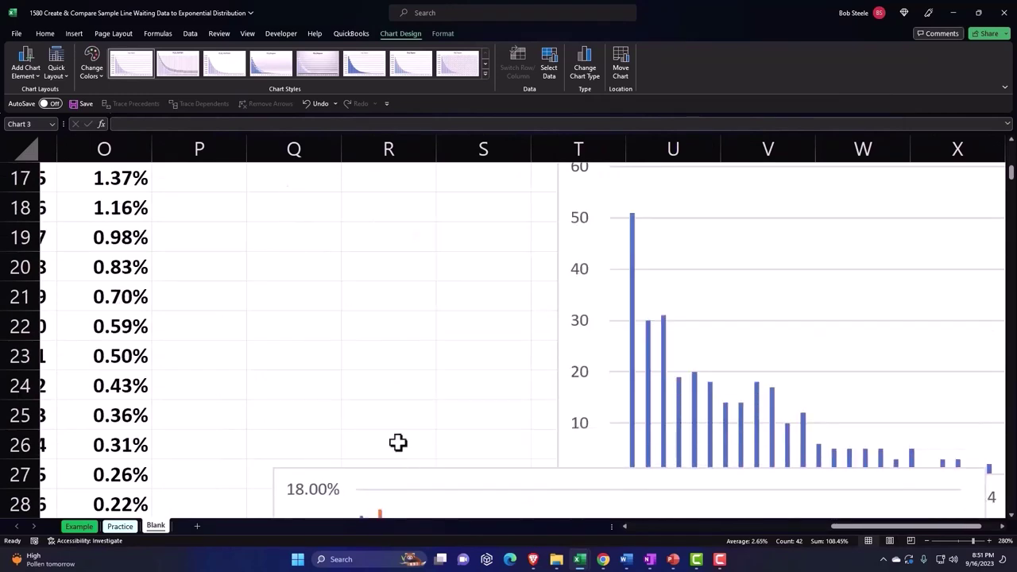
pyautogui.scroll(-3, 401, 397)
pyautogui.moveTo(400, 225); pyautogui.dragTo(324, 286)
pyautogui.scroll(-2, 326, 290)
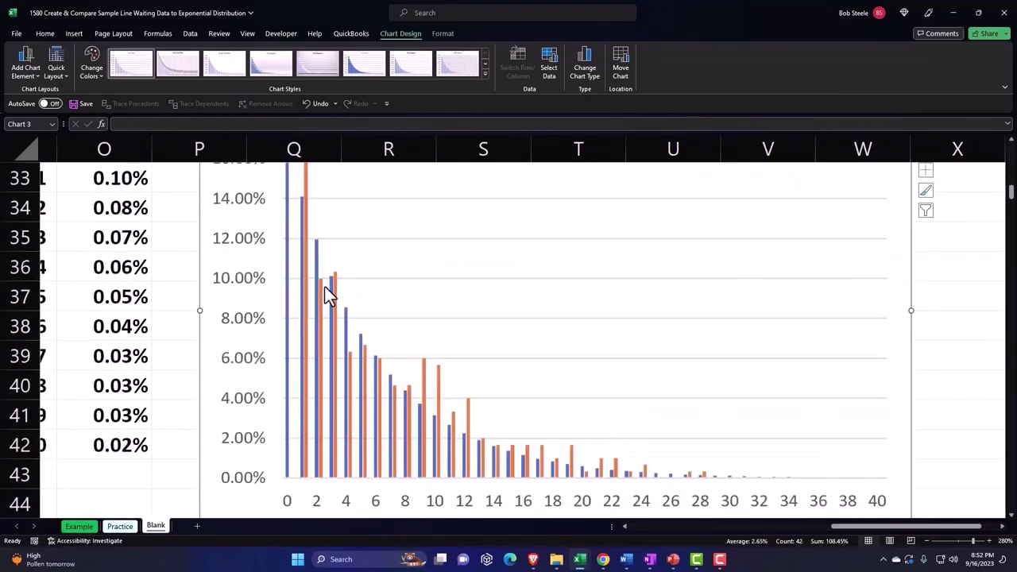
# Step: Add a legend to the combined chart and enlarge the chart to reach about column X and row 45
pyautogui.click(926, 170)
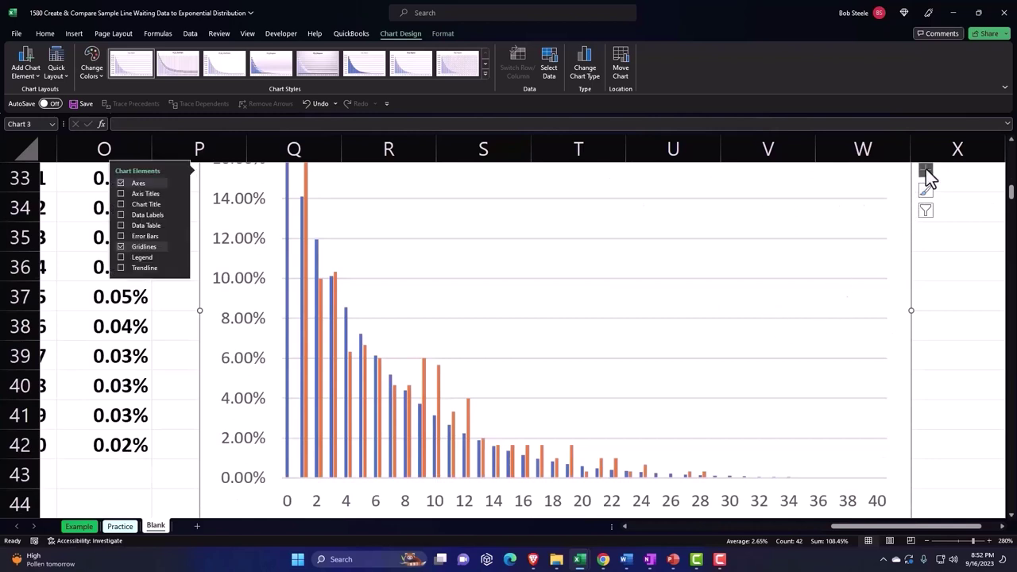
pyautogui.click(121, 256)
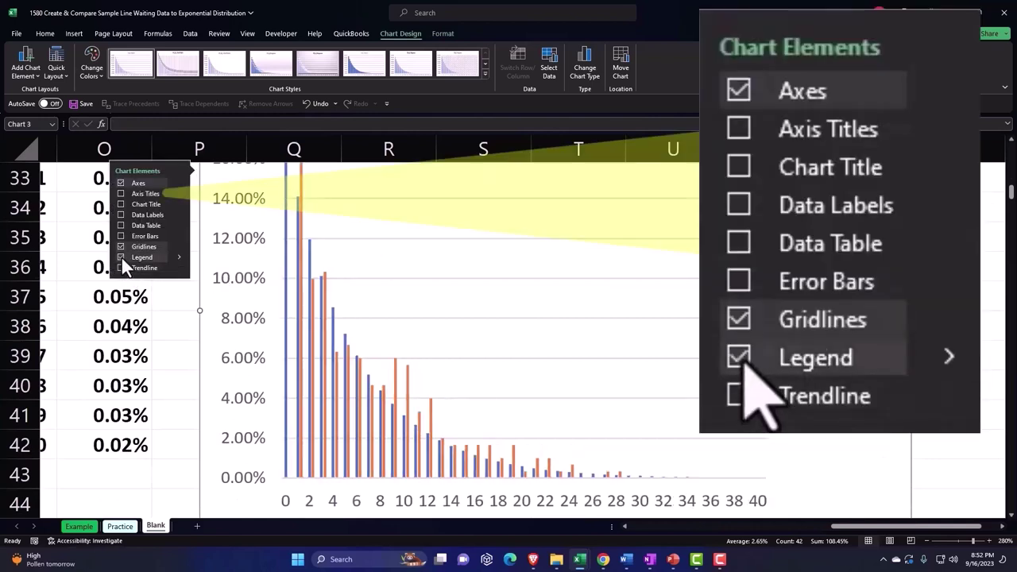
pyautogui.click(957, 327)
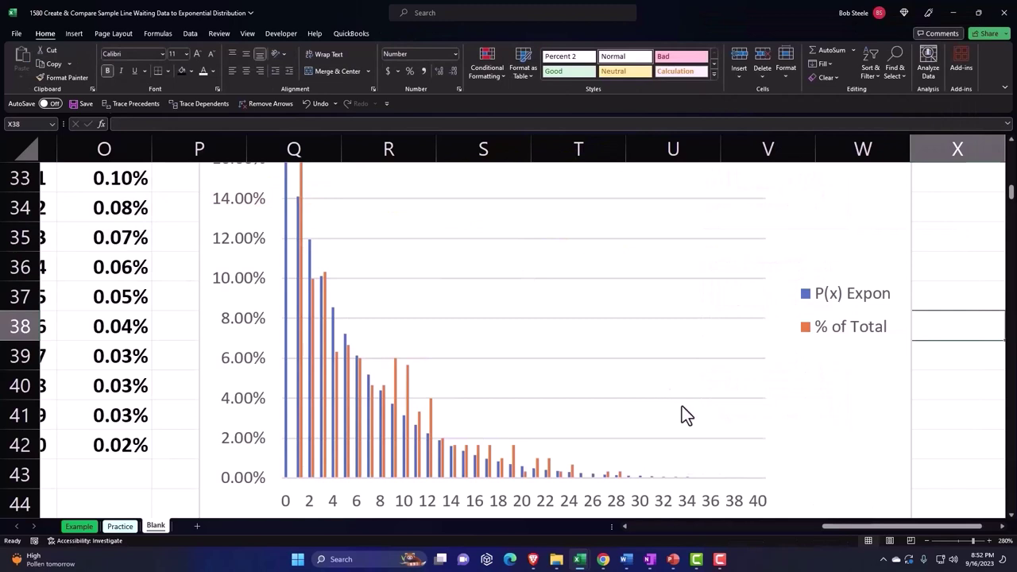
pyautogui.scroll(-1, 682, 406)
pyautogui.moveTo(905, 435); pyautogui.dragTo(968, 459)
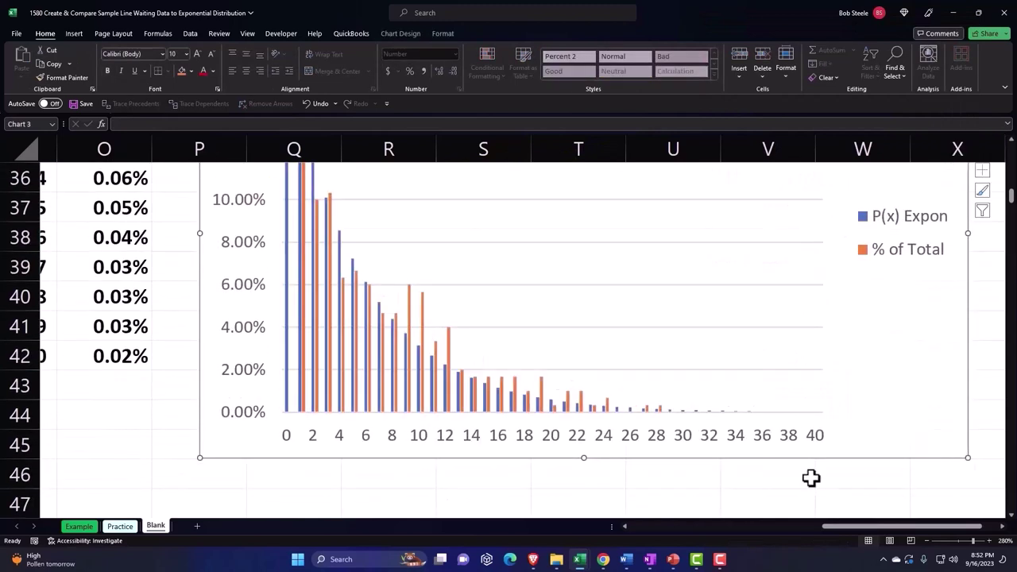
pyautogui.scroll(1, 811, 478)
pyautogui.scroll(1, 811, 477)
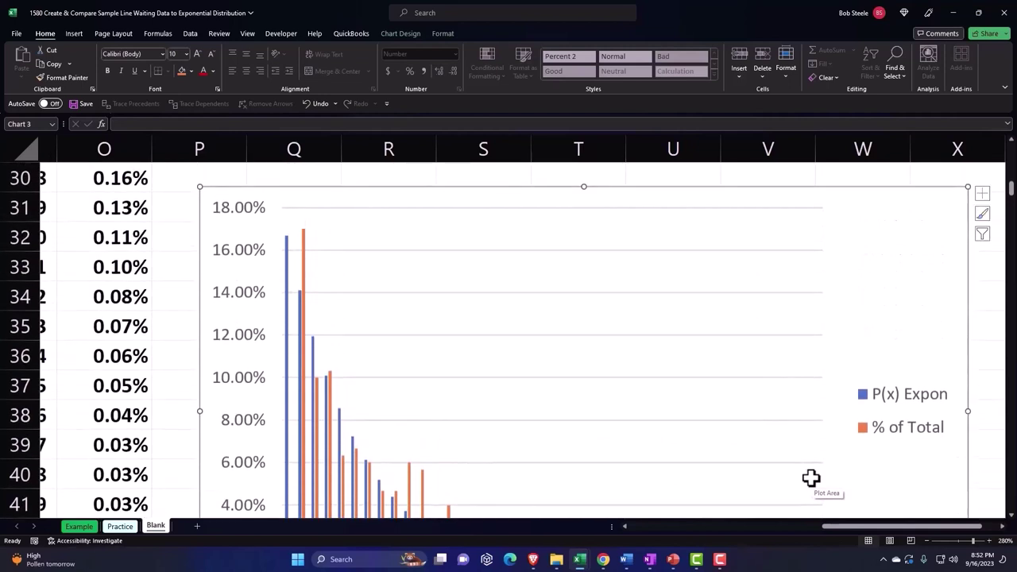
pyautogui.scroll(-1, 810, 477)
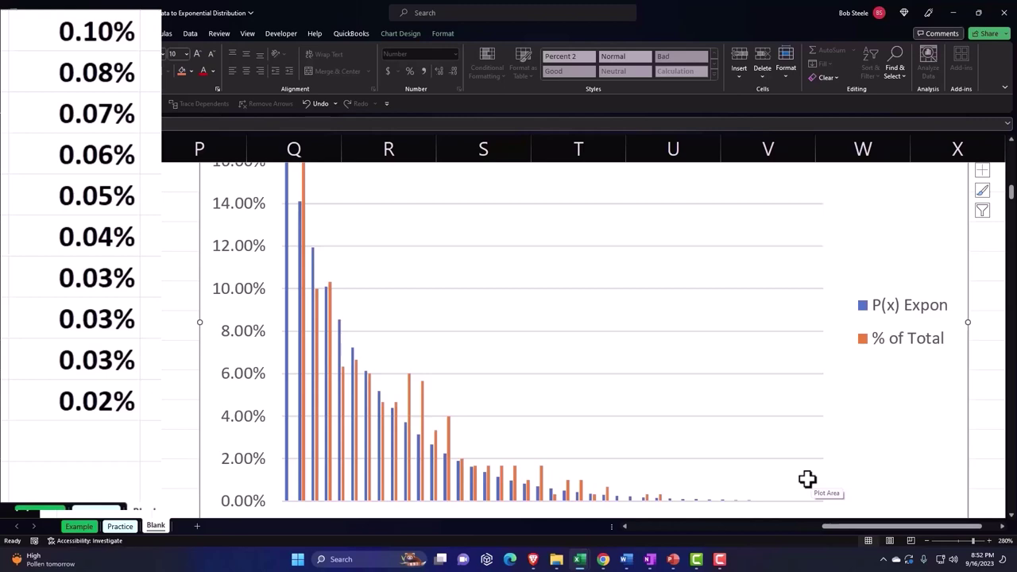
# Step: Move the Frequency and Inter Arrival Times charts over to column P, aligned above the combined chart
pyautogui.scroll(7, 807, 479)
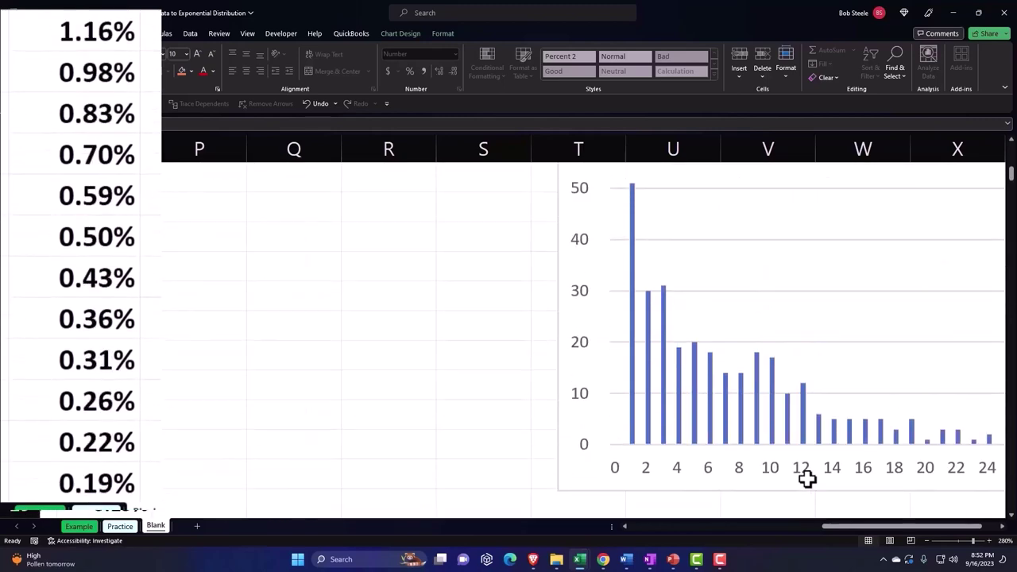
pyautogui.moveTo(616, 263); pyautogui.dragTo(261, 274)
pyautogui.scroll(-3, 272, 294)
pyautogui.scroll(7, 299, 347)
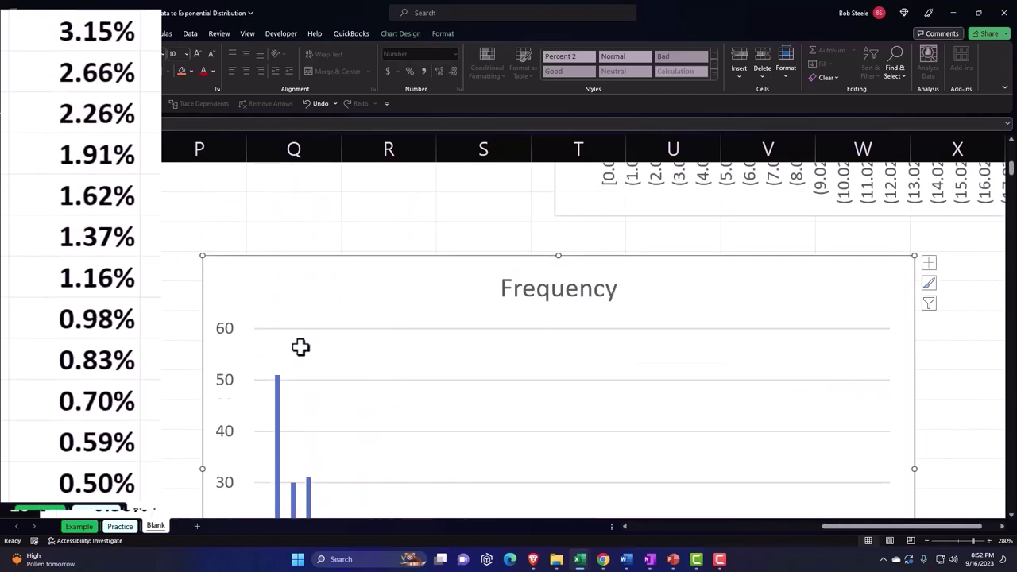
pyautogui.moveTo(588, 200); pyautogui.dragTo(273, 222)
pyautogui.scroll(-3, 298, 257)
pyautogui.scroll(3, 313, 341)
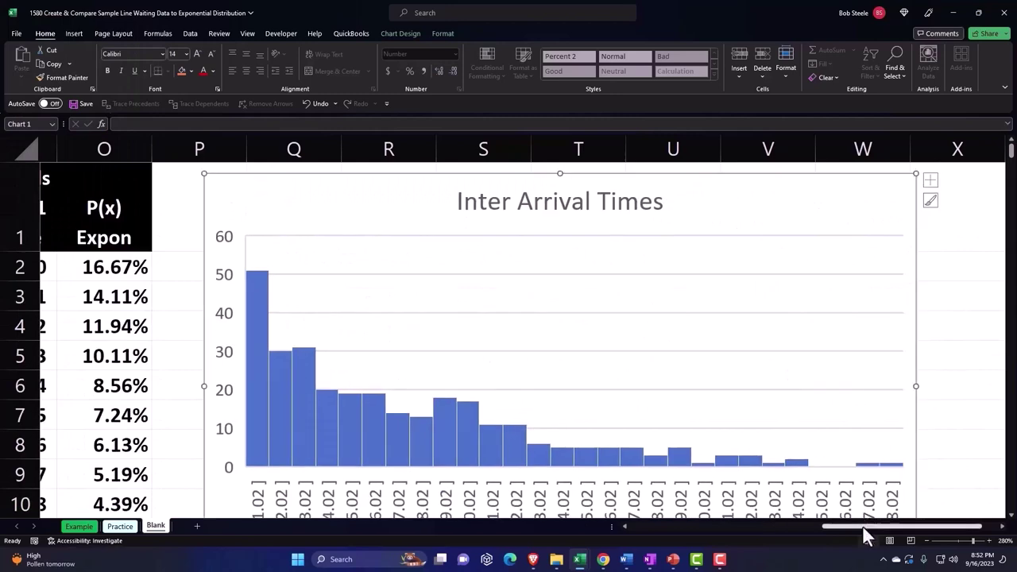
pyautogui.moveTo(862, 525); pyautogui.dragTo(669, 527)
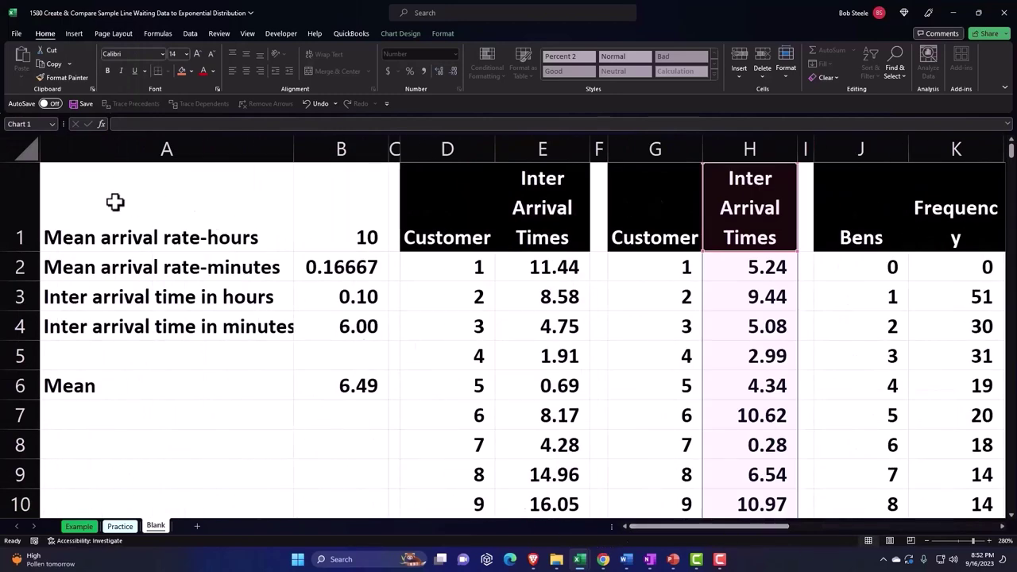
# Step: Apply all borders and a custom very light blue fill to the mean arrival data in A1:B6
pyautogui.moveTo(115, 202); pyautogui.dragTo(309, 381)
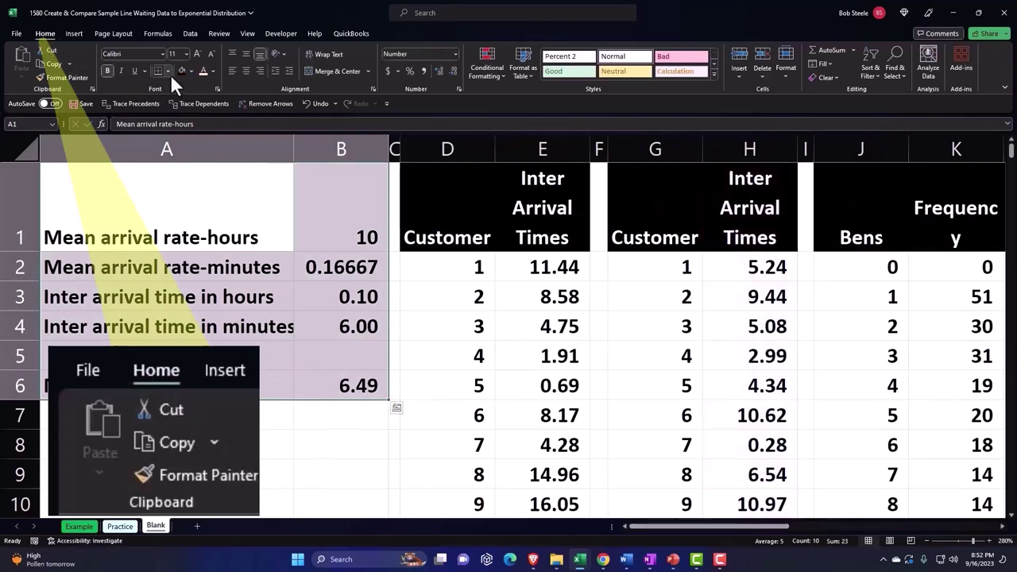
pyautogui.click(170, 74)
pyautogui.click(172, 162)
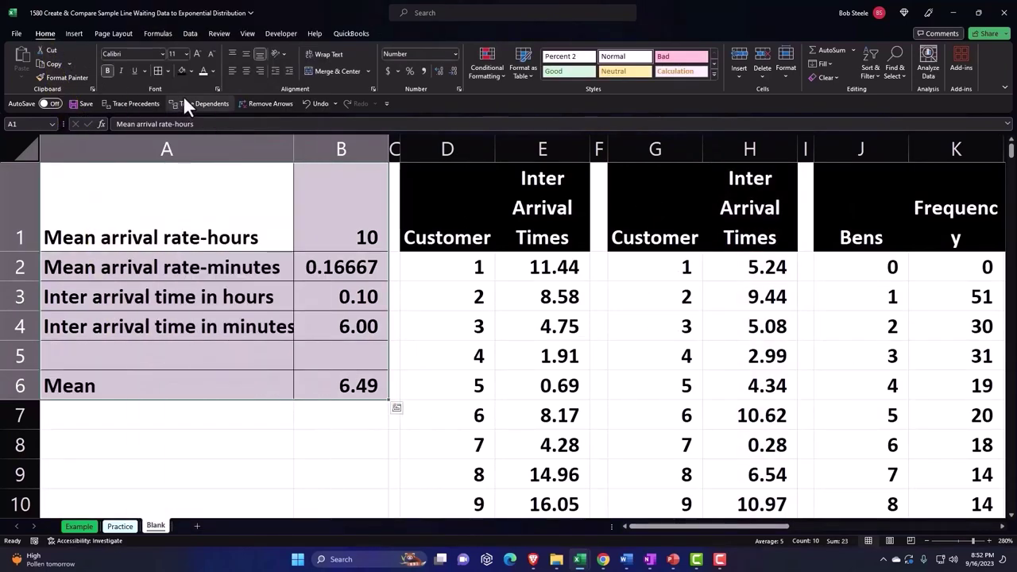
pyautogui.click(191, 74)
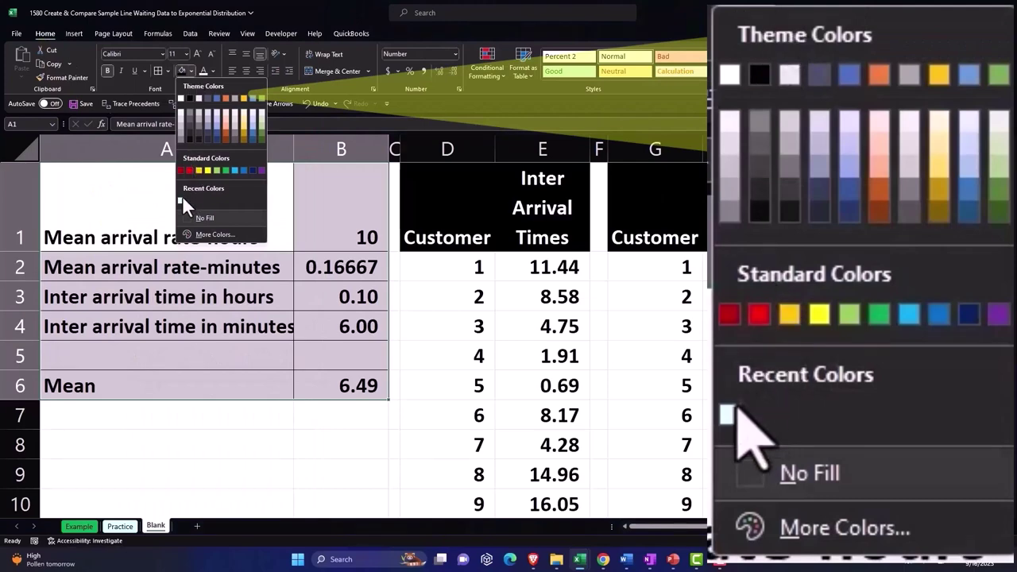
pyautogui.click(197, 233)
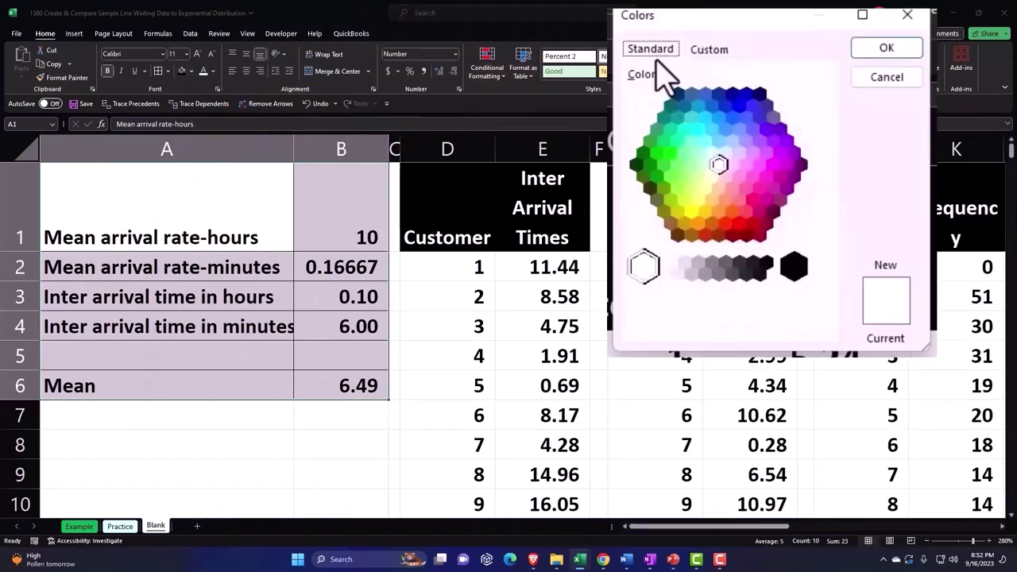
pyautogui.click(711, 152)
pyautogui.click(886, 48)
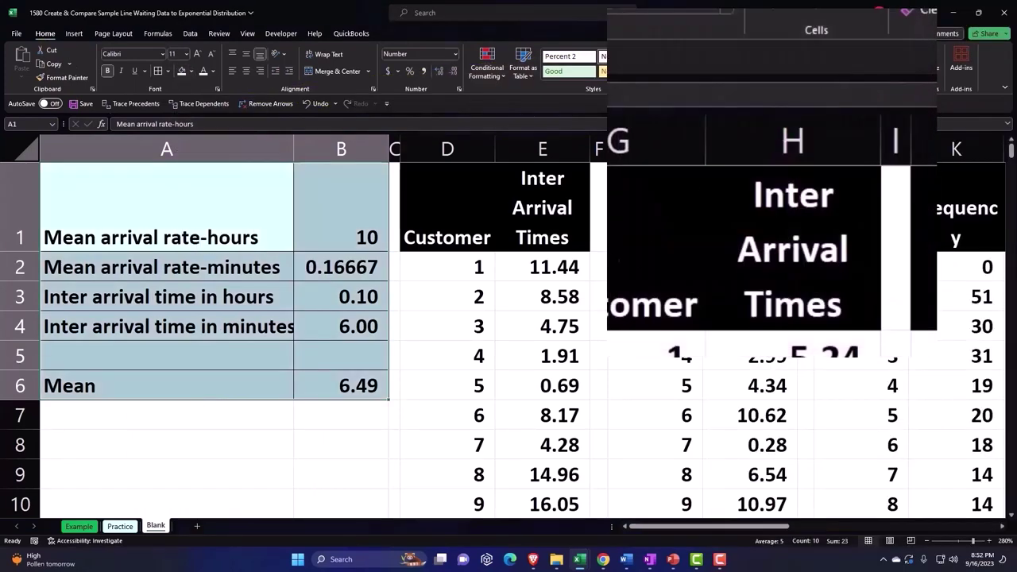
# Step: Apply the same borders and light blue fill to the Customer and Inter Arrival Times data in D2:E301
pyautogui.click(463, 263)
pyautogui.moveTo(463, 262); pyautogui.dragTo(514, 262)
pyautogui.hotkey('ctrl', 'shift', 'Down')
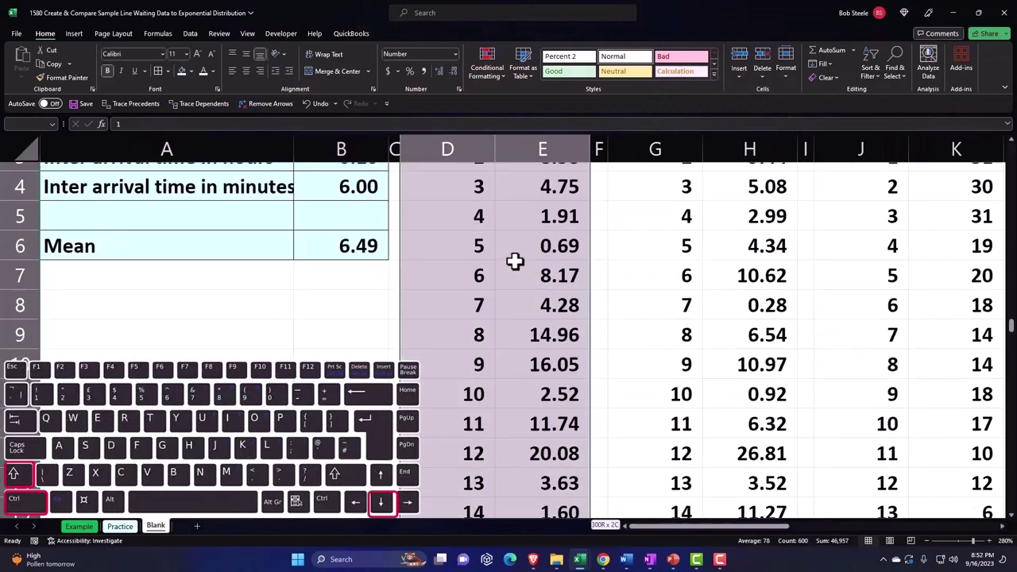
pyautogui.hotkey('ctrl', 'BackSpace')
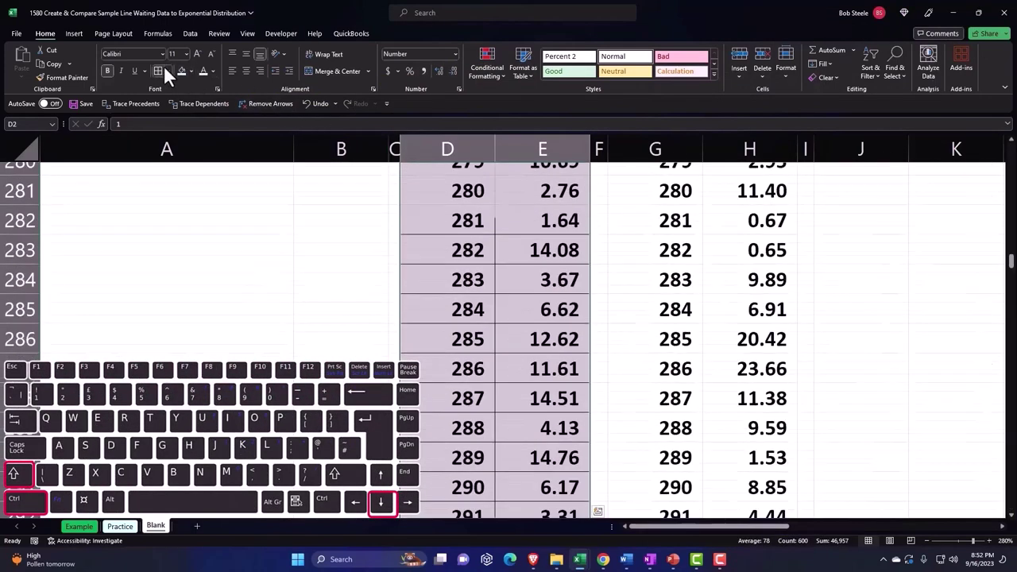
pyautogui.click(181, 70)
# Step: Format the second Customer and Inter Arrival Times table, G2:H301, with the same borders and light blue fill
pyautogui.click(660, 267)
pyautogui.hotkey('ctrl', 'shift', 'Down')
pyautogui.keyDown('shift'); pyautogui.click(720, 266); pyautogui.keyUp('shift')
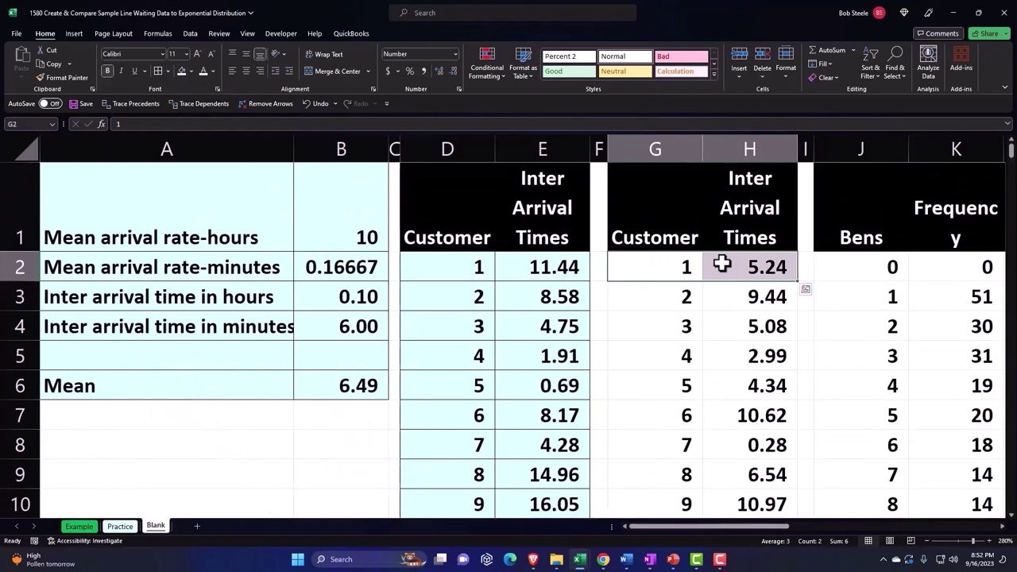
pyautogui.hotkey('ctrl', 'shift', 'Down')
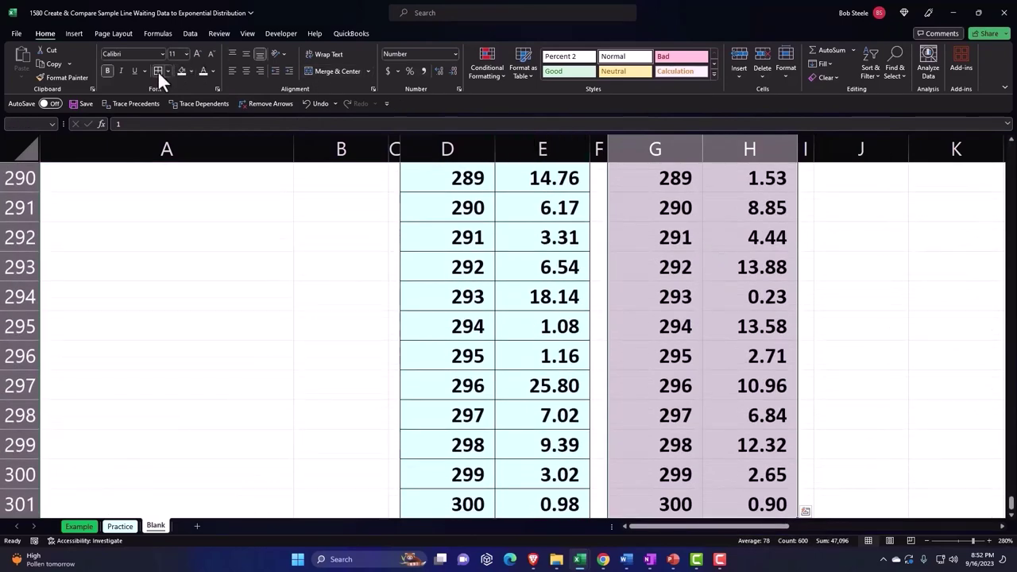
pyautogui.click(178, 69)
pyautogui.hotkey('ctrl', 'BackSpace')
# Step: Add borders and the light blue fill to the Bens, Frequency and % of Total data from row 2 down
pyautogui.click(850, 266)
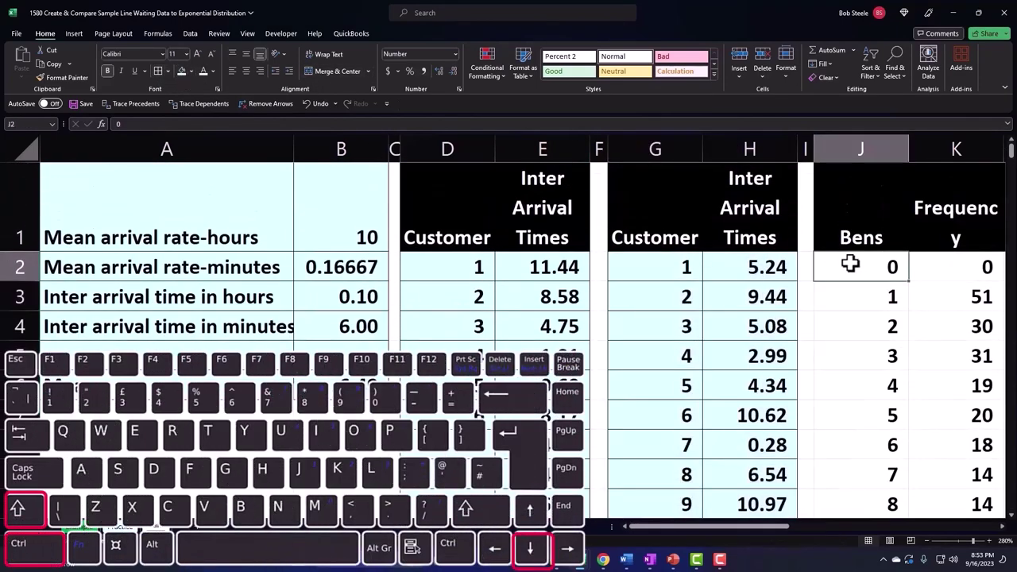
pyautogui.hscroll(2, 850, 266)
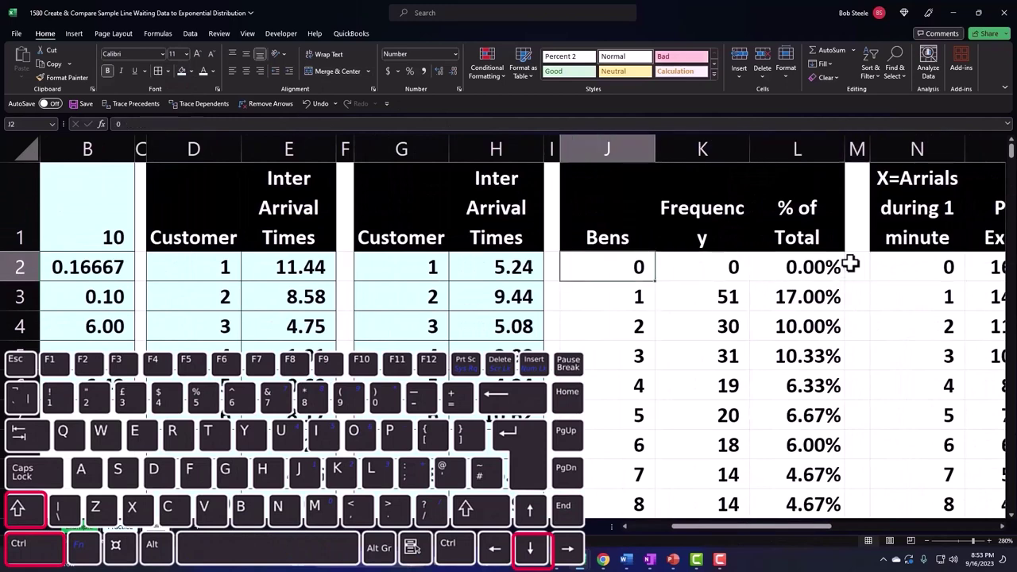
pyautogui.hotkey('ctrl', 'shift', 'Right')
pyautogui.hotkey('ctrl', 'shift', 'Left')
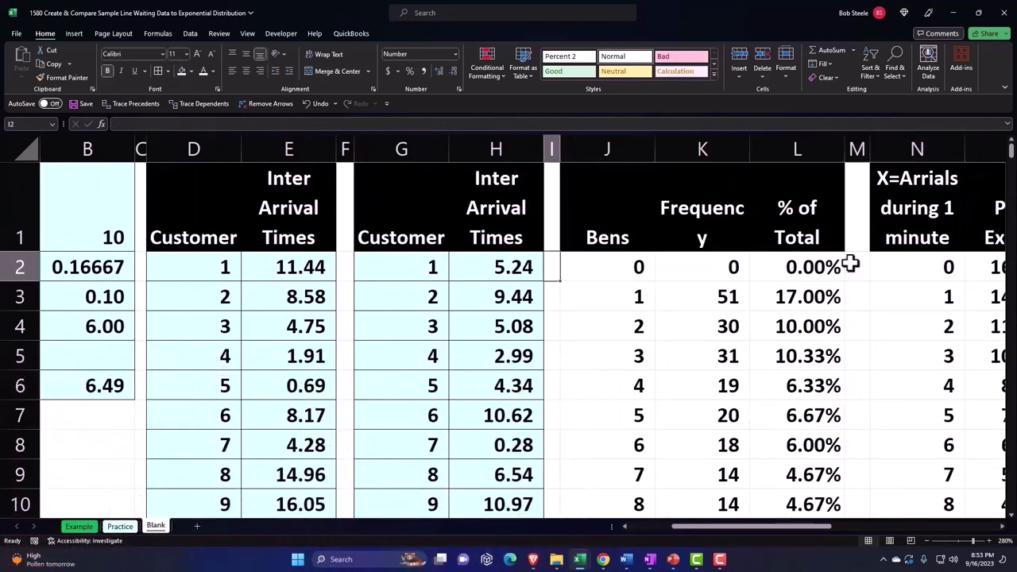
pyautogui.hotkey('shift', 'Right')
pyautogui.hotkey('shift', 'Right')
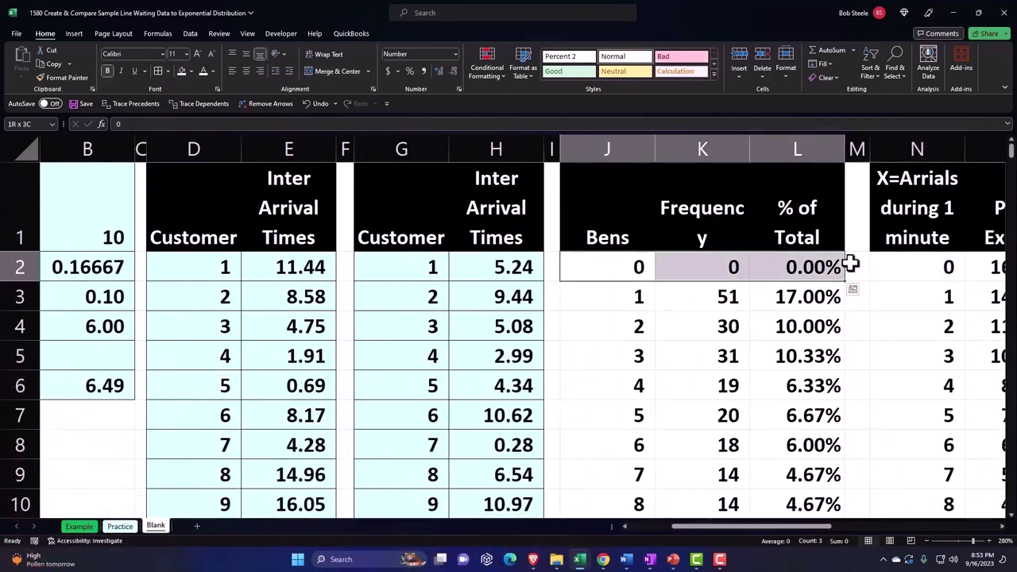
pyautogui.hotkey('ctrl', 'shift', 'Down')
pyautogui.hotkey('ctrl', 'BackSpace')
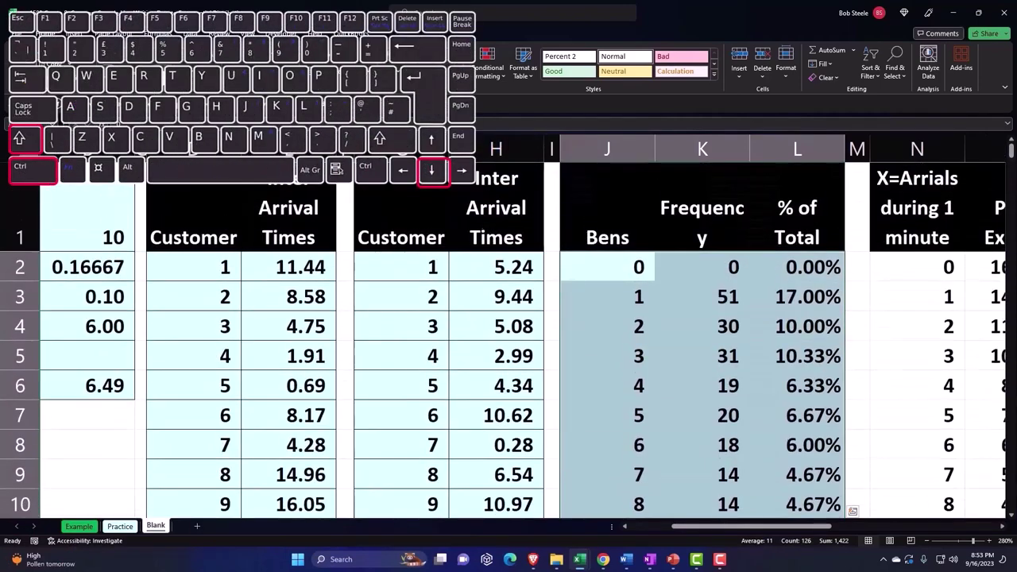
# Step: Apply the light blue fill to the arrivals and P(x) Expon data in N2:O42
pyautogui.click(926, 272)
pyautogui.hscroll(3, 926, 273)
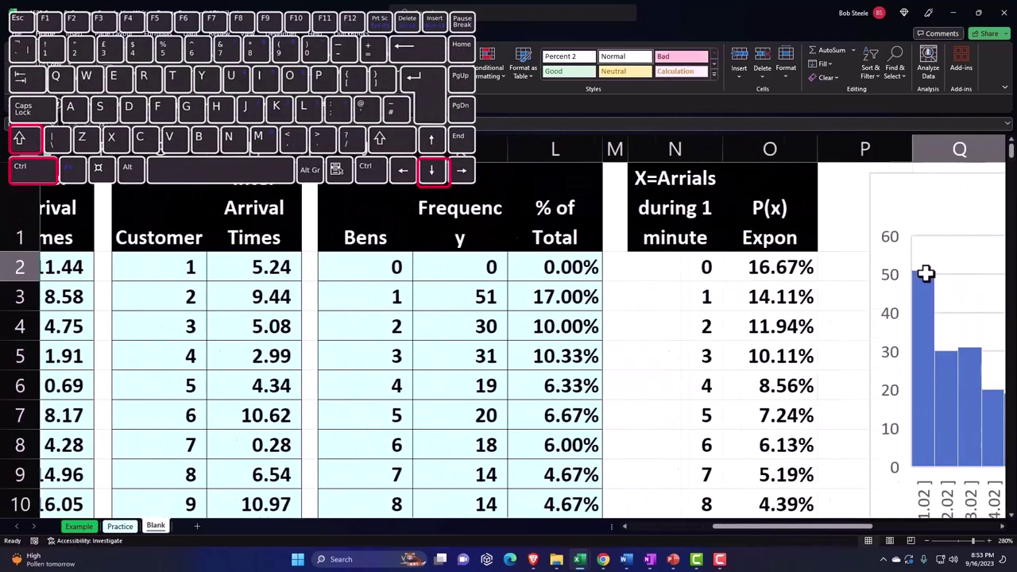
pyautogui.press('Left')
pyautogui.press('Left')
pyautogui.press('Left')
pyautogui.hotkey('shift', 'Right')
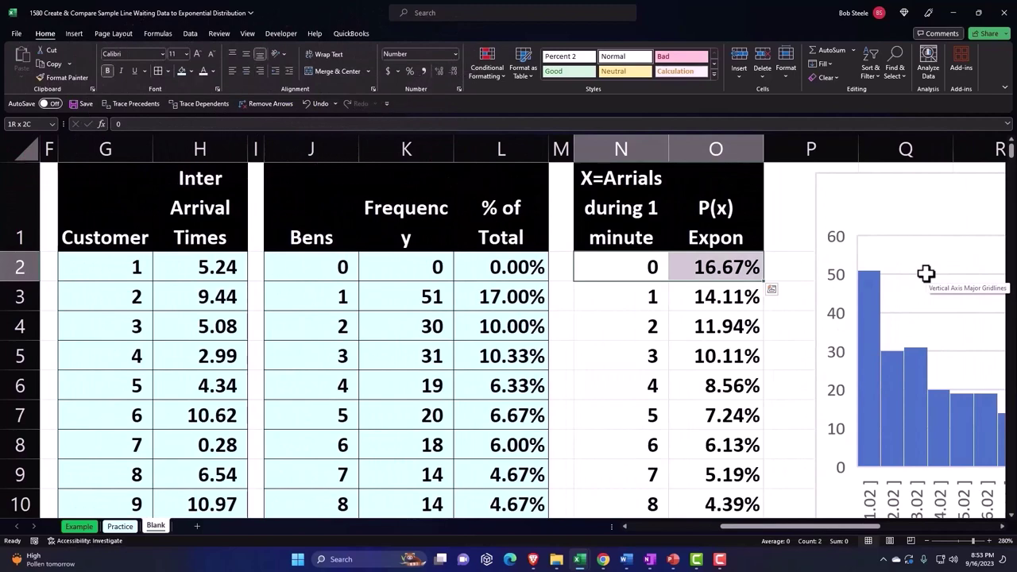
pyautogui.hotkey('ctrl', 'shift', 'Down')
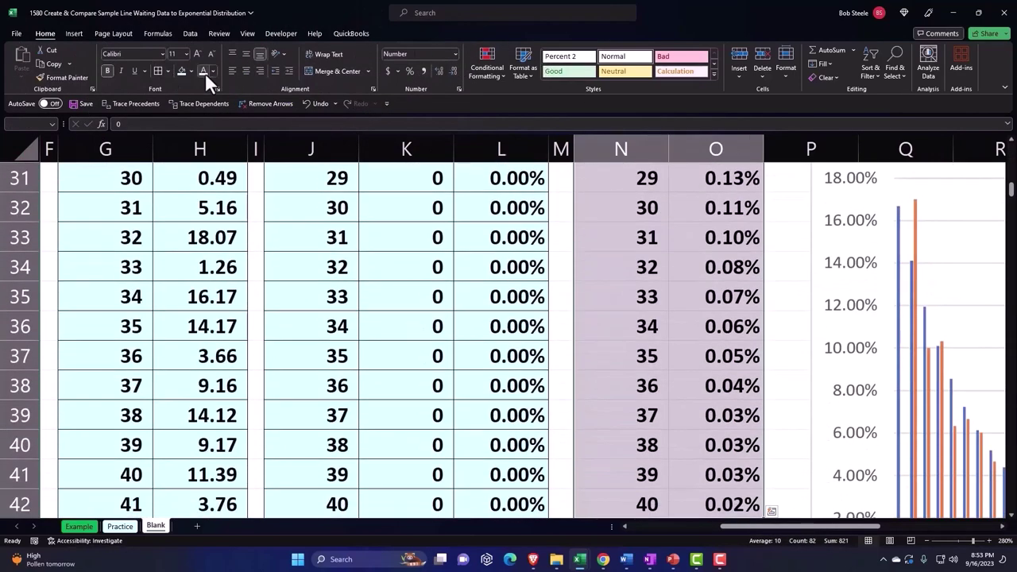
pyautogui.hotkey('ctrl', 'BackSpace')
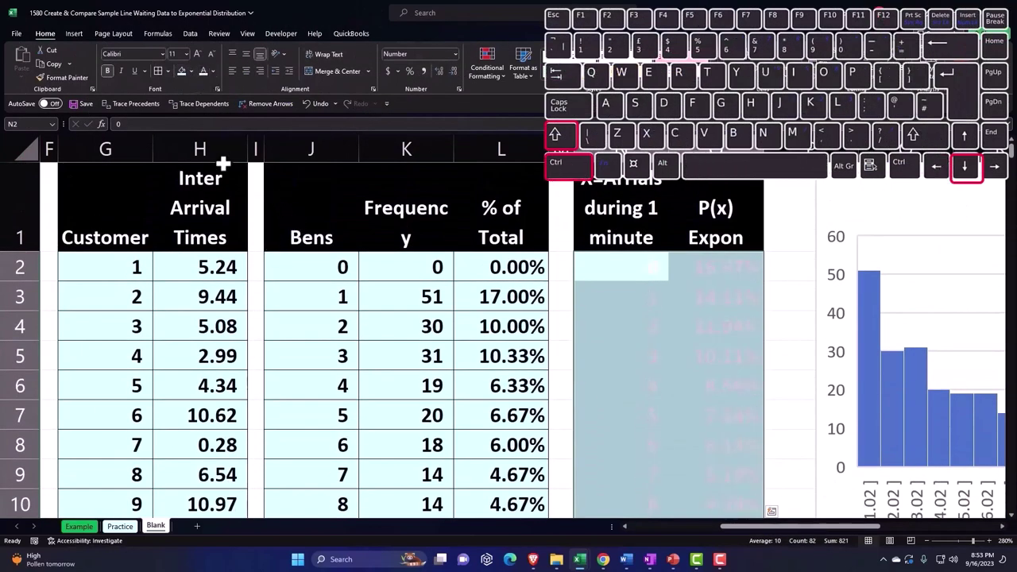
# Step: Add all borders to N2:O42 and set its font color to Automatic
pyautogui.click(169, 70)
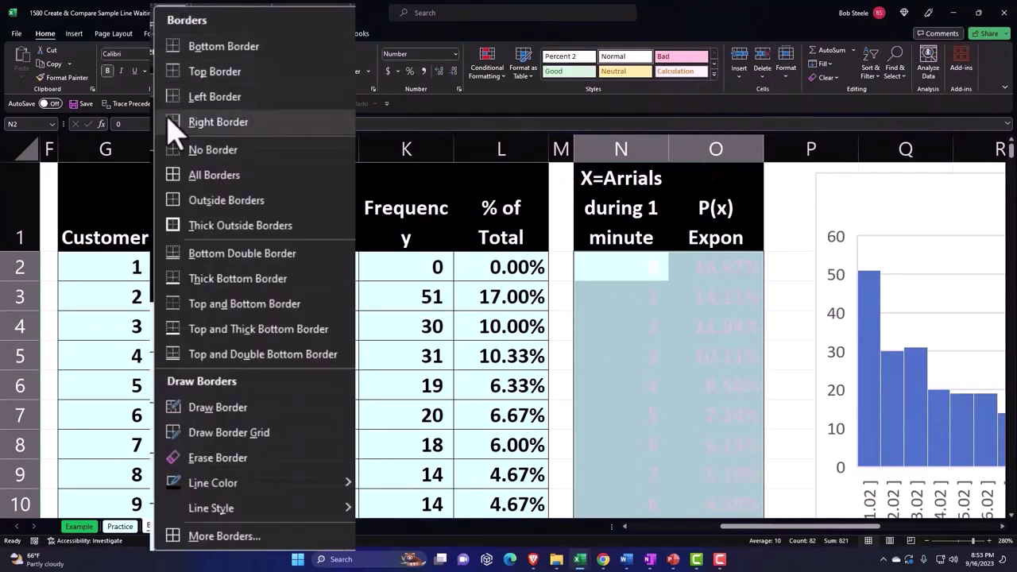
pyautogui.click(181, 175)
pyautogui.click(213, 71)
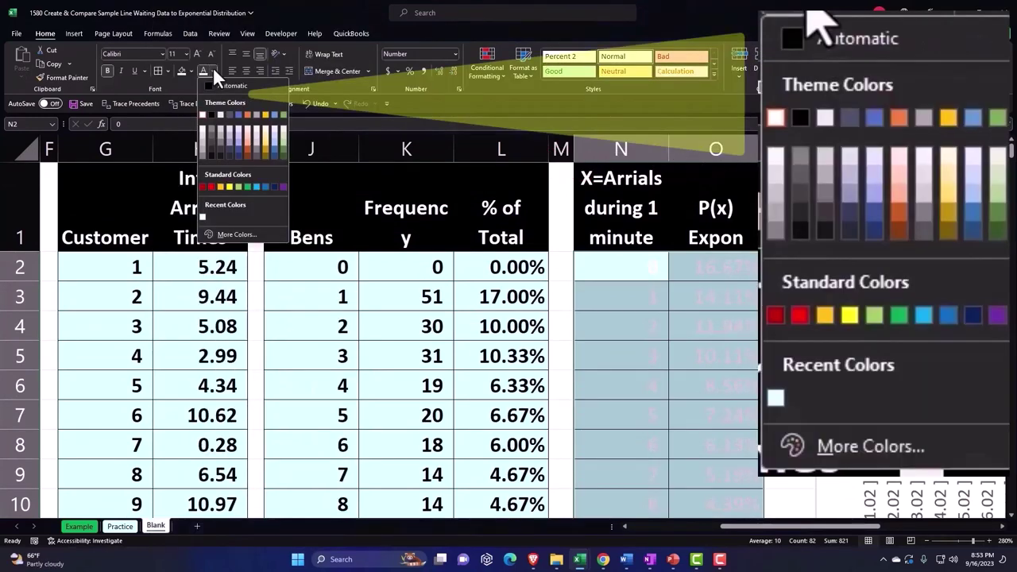
pyautogui.click(210, 85)
pyautogui.click(280, 272)
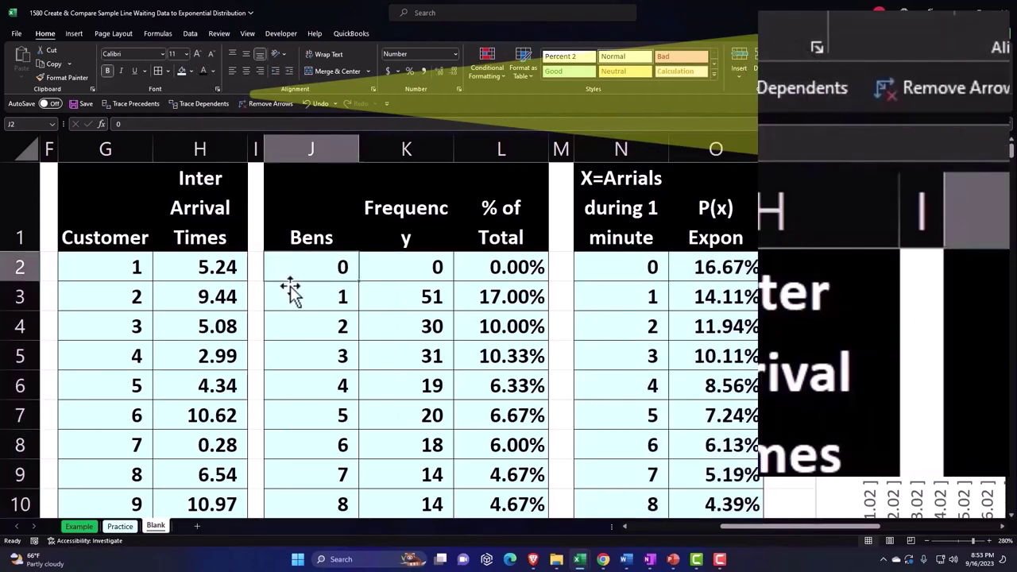
# Step: Spell check the sheet, changing "Arrials" to "Arrivals" and ignoring all occurrences of "Expon"
pyautogui.click(219, 32)
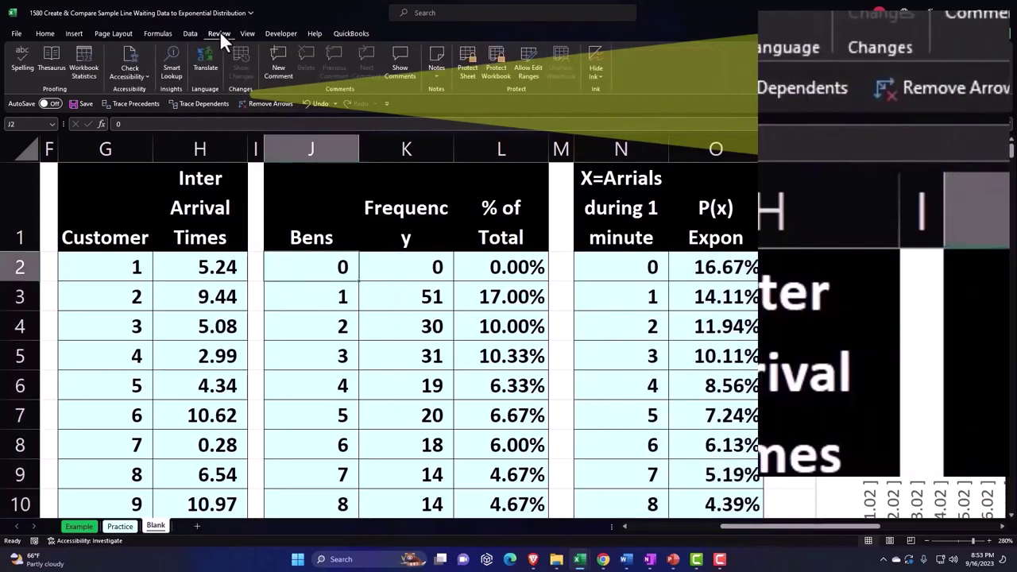
pyautogui.click(22, 58)
pyautogui.click(488, 307)
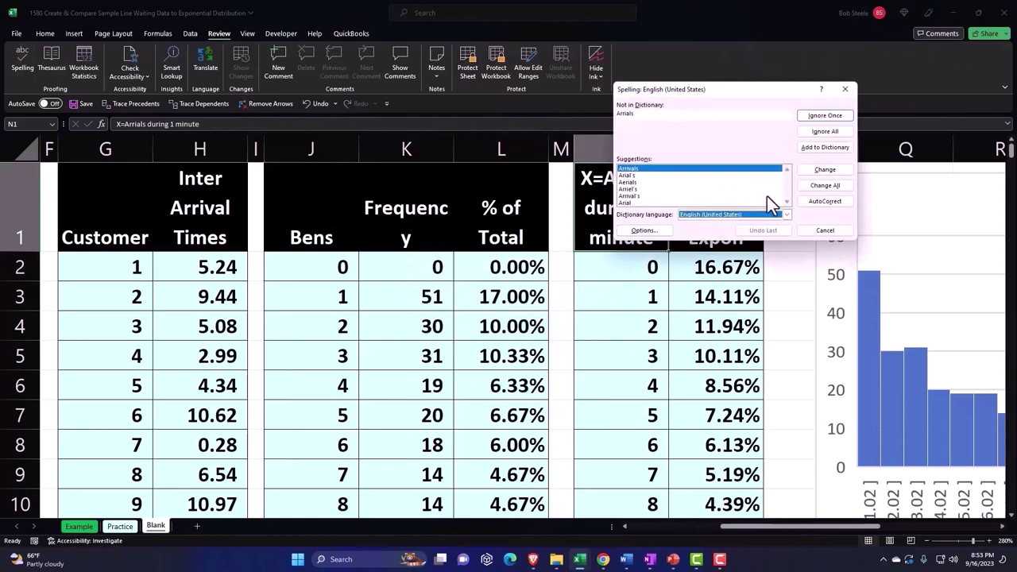
pyautogui.click(804, 171)
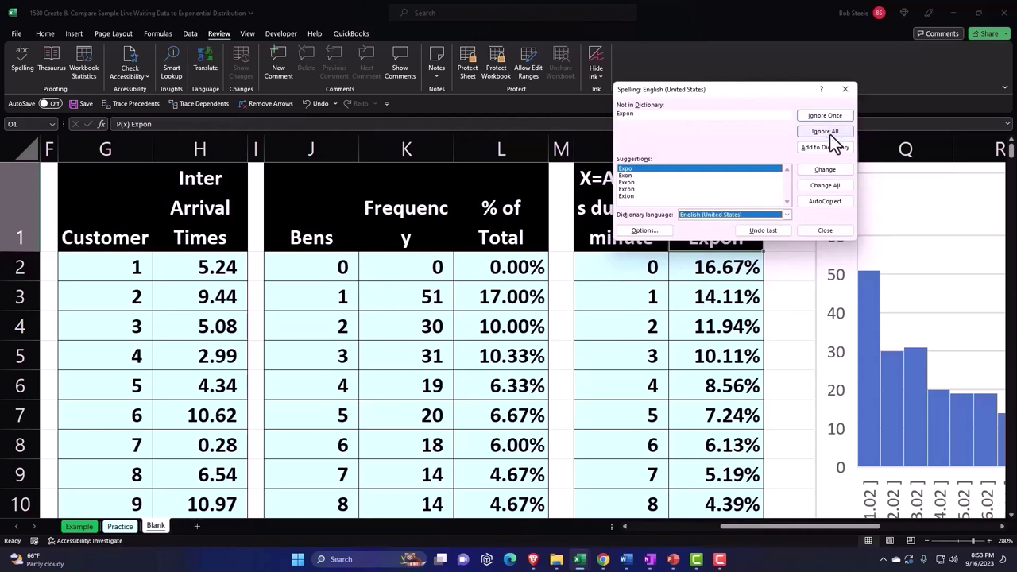
pyautogui.click(831, 133)
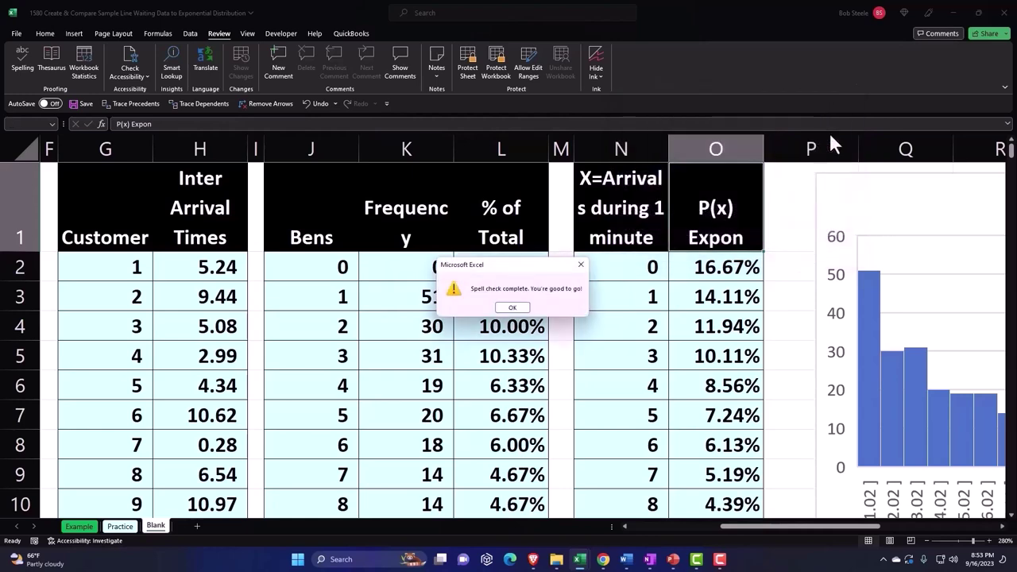
pyautogui.click(527, 307)
# Step: Narrow the blank spacer columns M, I and F between the tables
pyautogui.moveTo(572, 151); pyautogui.dragTo(562, 156)
pyautogui.moveTo(263, 146); pyautogui.dragTo(256, 150)
pyautogui.moveTo(749, 528); pyautogui.dragTo(655, 527)
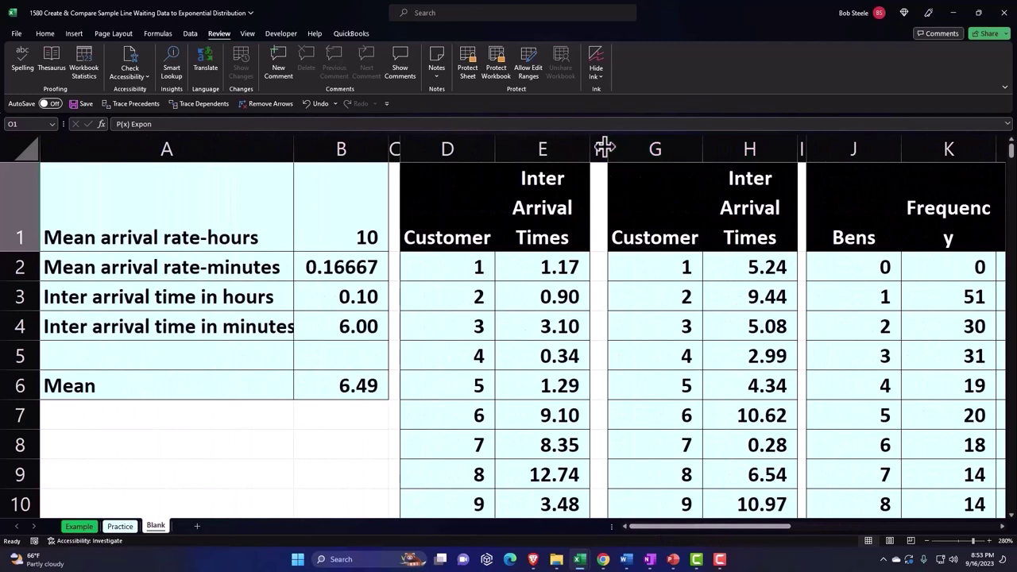
pyautogui.moveTo(606, 144); pyautogui.dragTo(599, 145)
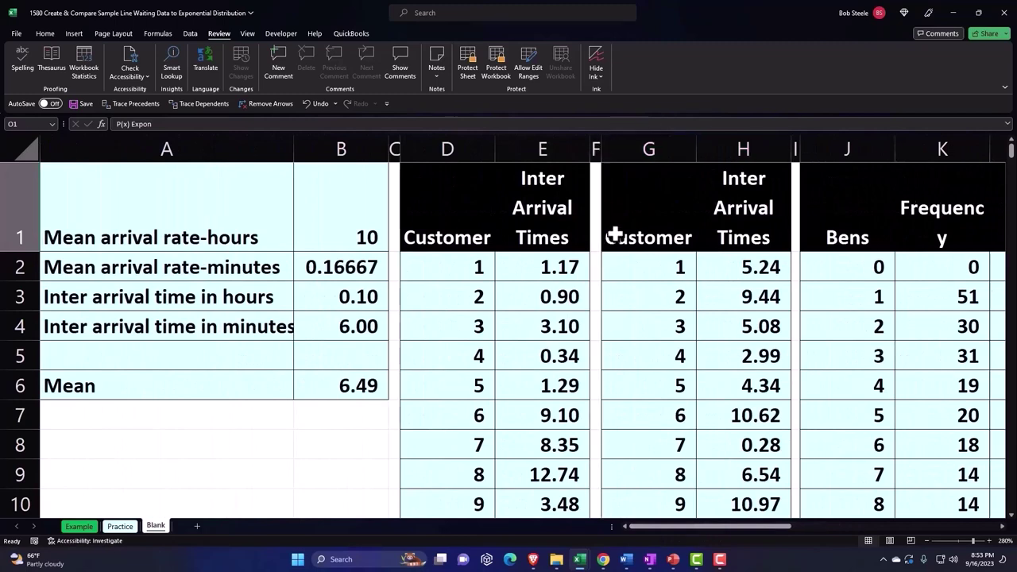